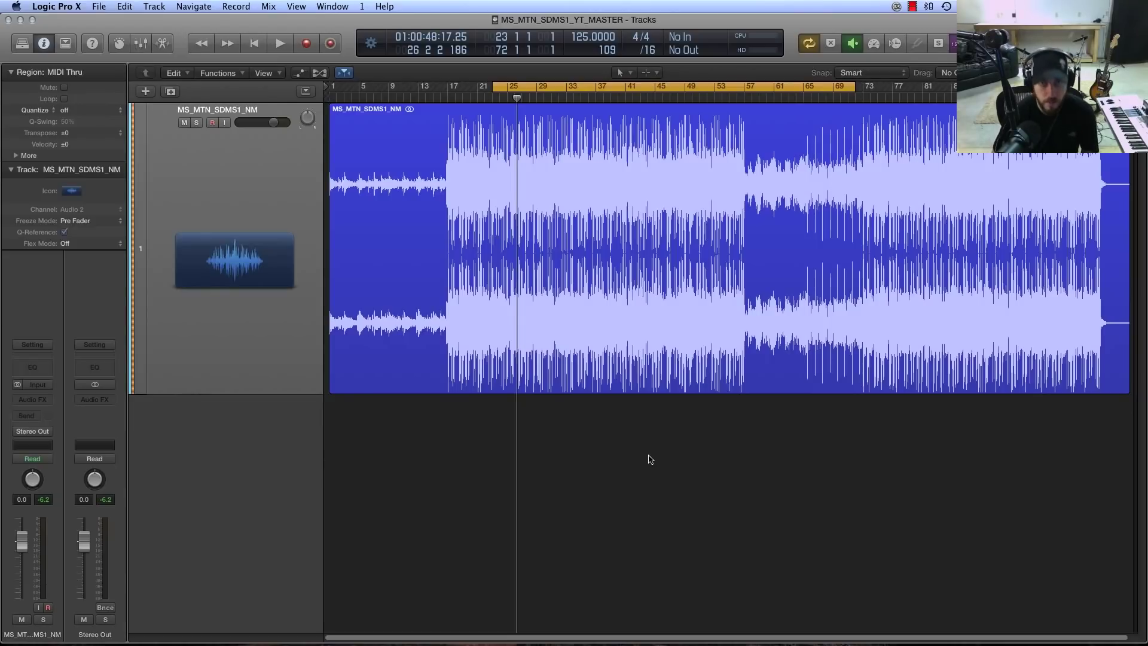
# - Play the song from about bar 26, show and hide the mixer during playback, and stop
pyautogui.press('space')
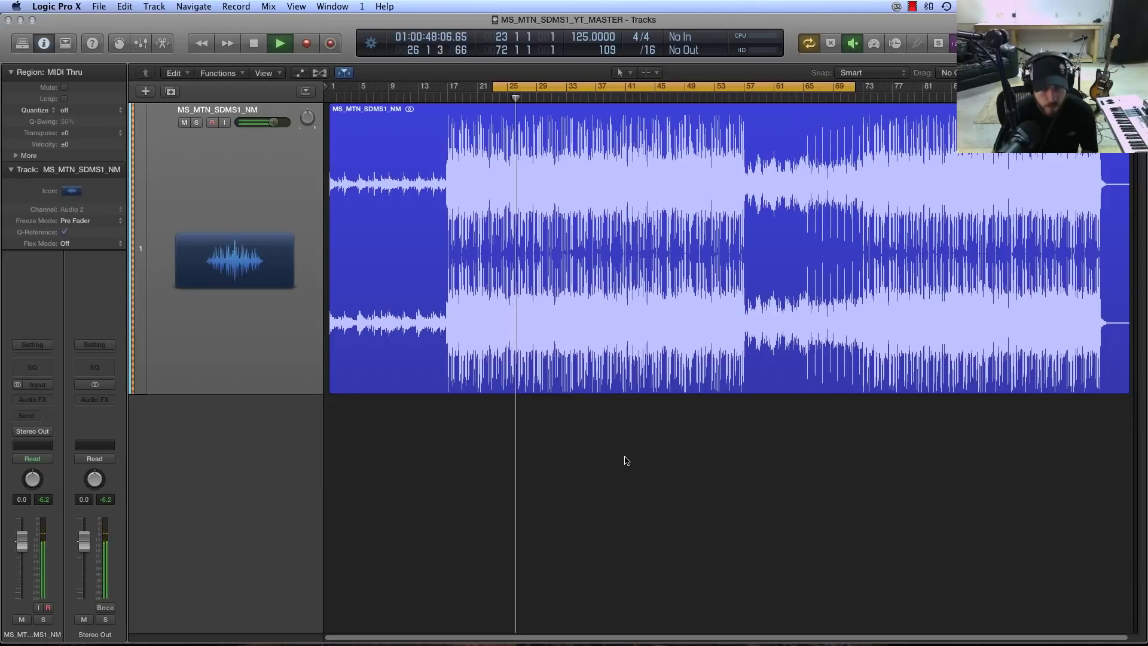
pyautogui.press('x')
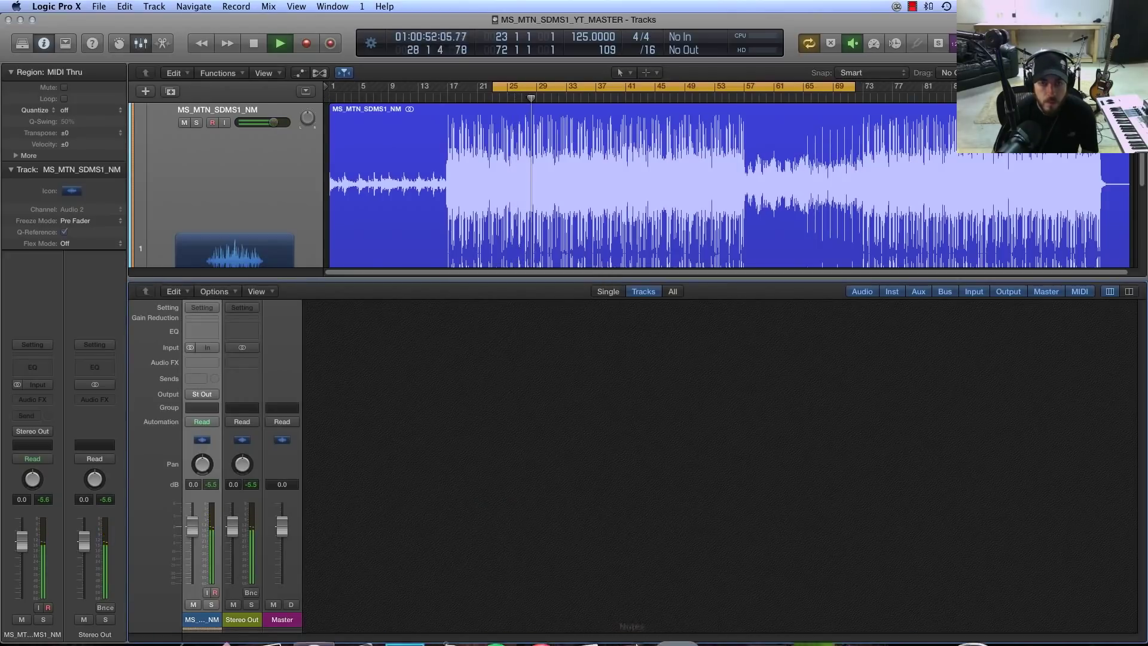
pyautogui.moveTo(717, 616)
pyautogui.click(674, 615)
pyautogui.moveTo(539, 84); pyautogui.dragTo(733, 107)
pyautogui.click(572, 111)
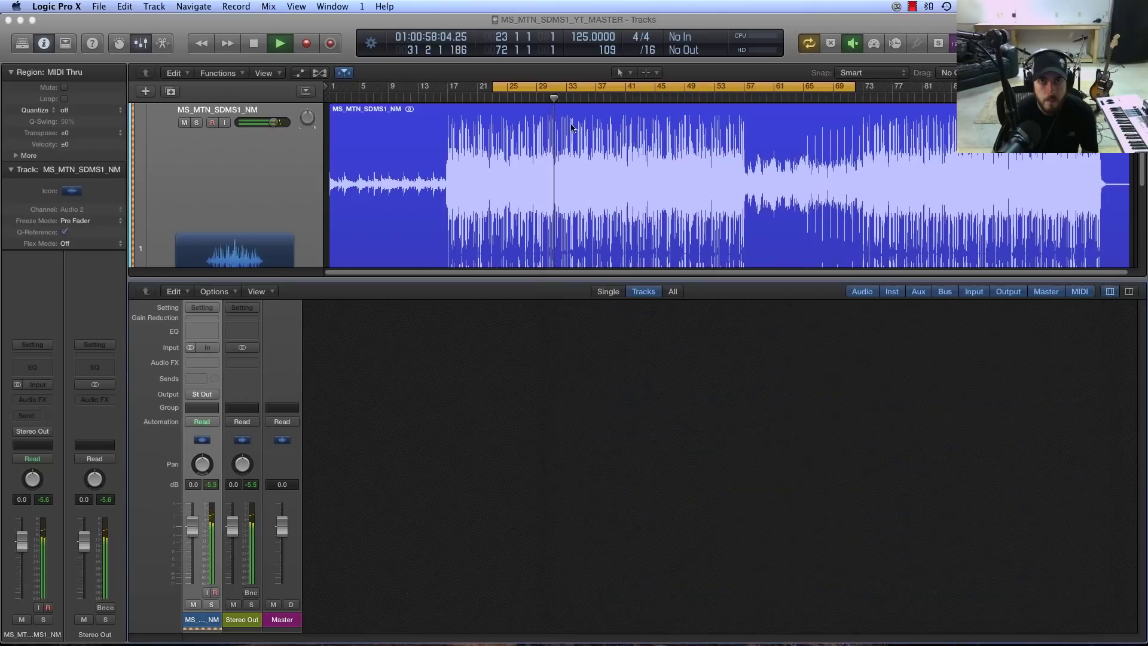
pyautogui.press('x')
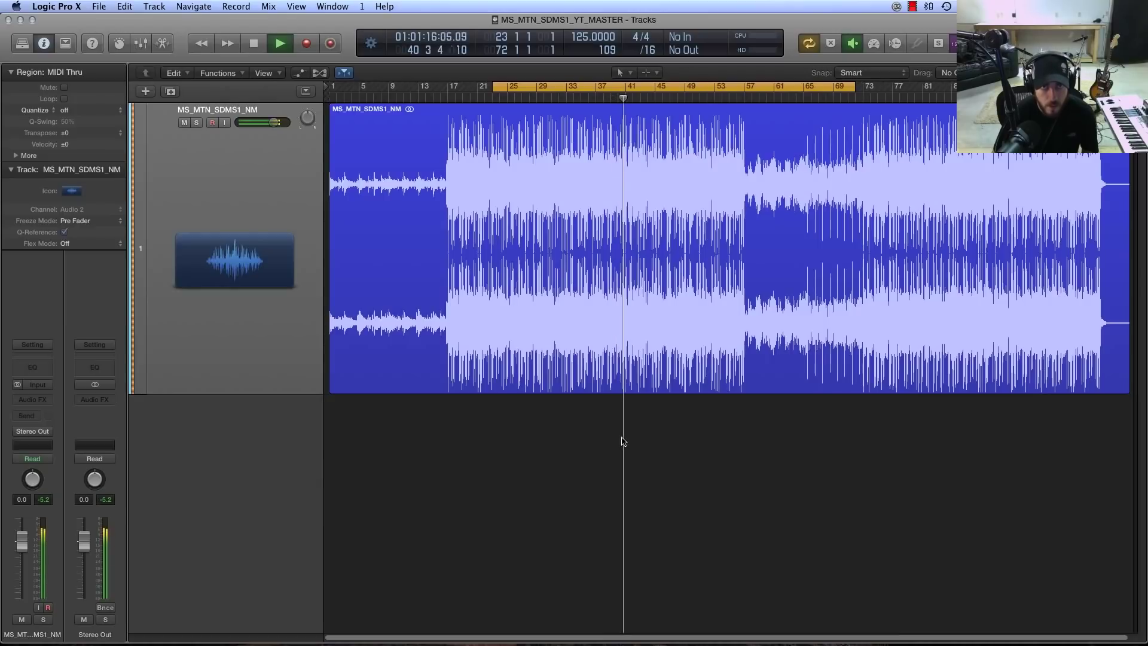
pyautogui.press('space')
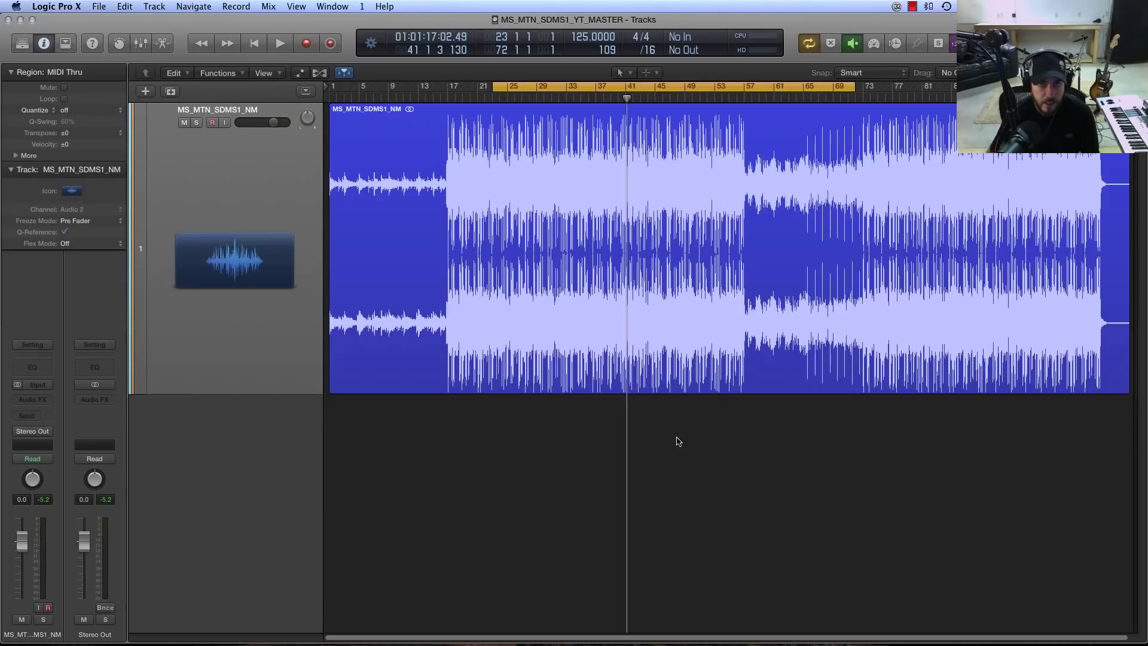
# - Check the AN 1/2 playback level in TotalMix FX while the song plays from bar 23, and close the TotalMix window
pyautogui.press('super+Tab')
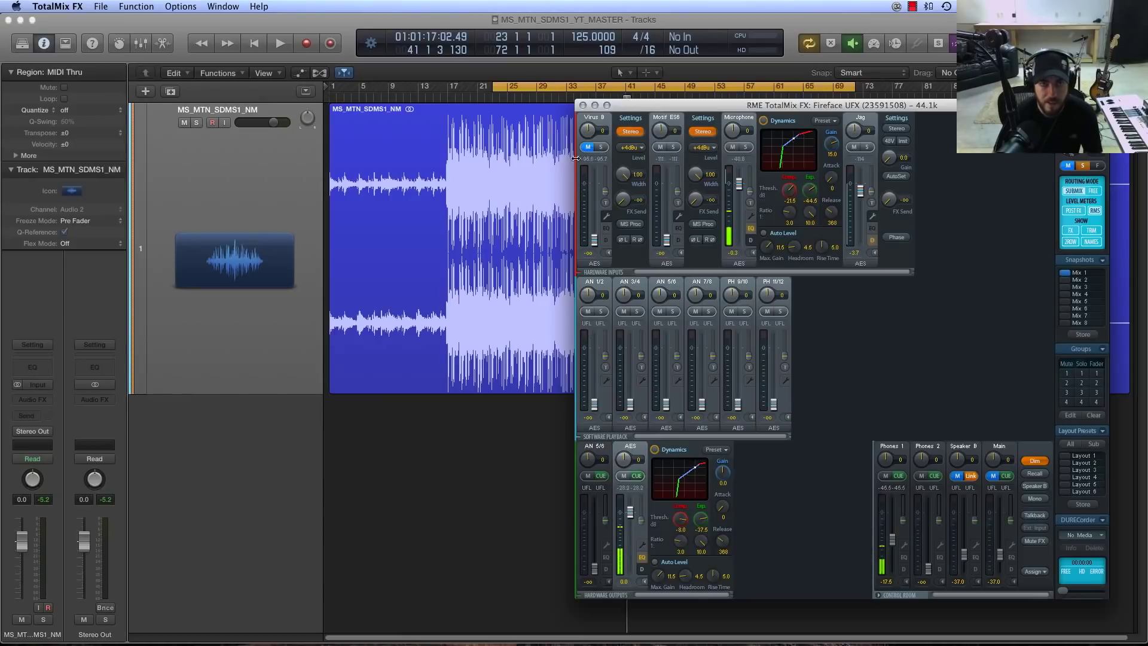
pyautogui.click(583, 106)
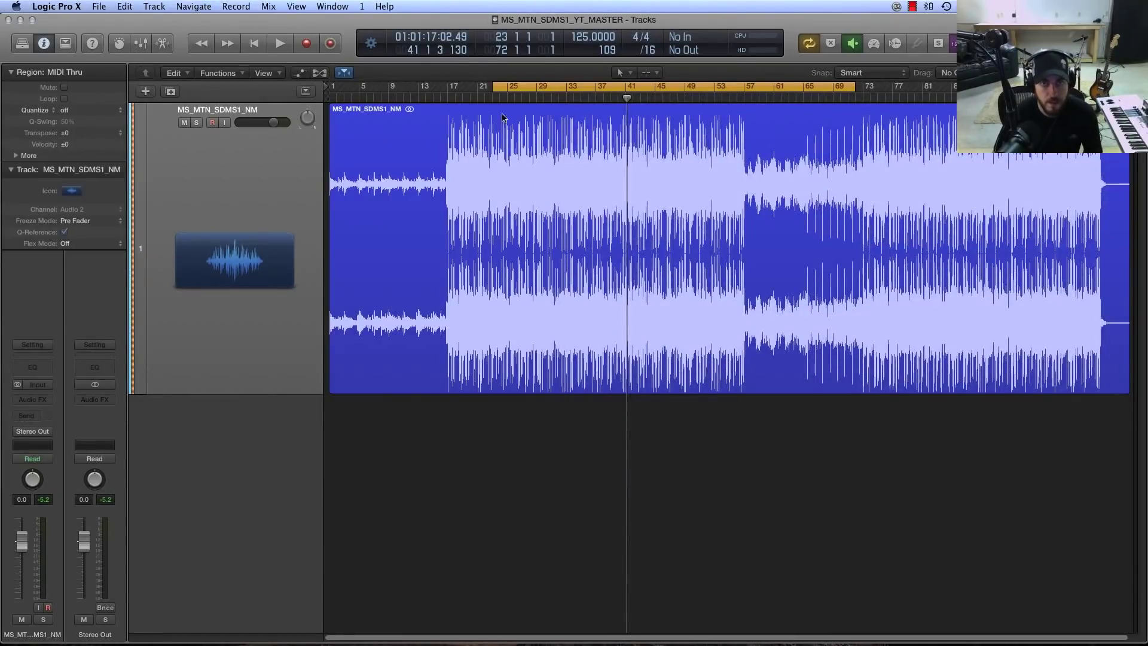
pyautogui.click(494, 98)
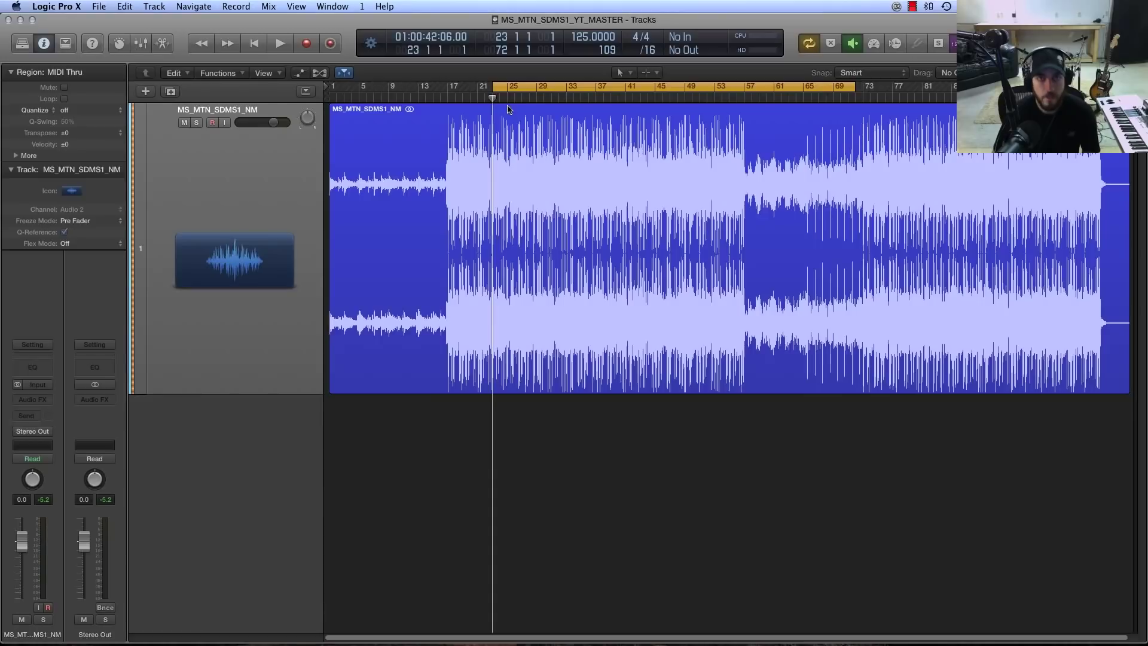
pyautogui.press('space')
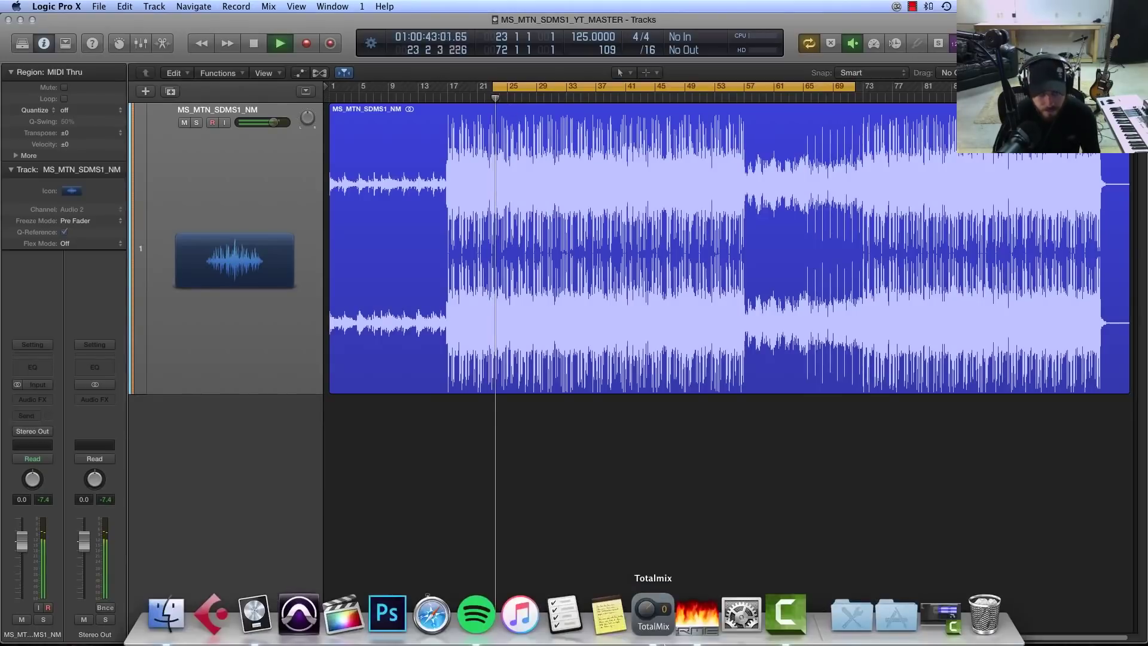
pyautogui.click(658, 622)
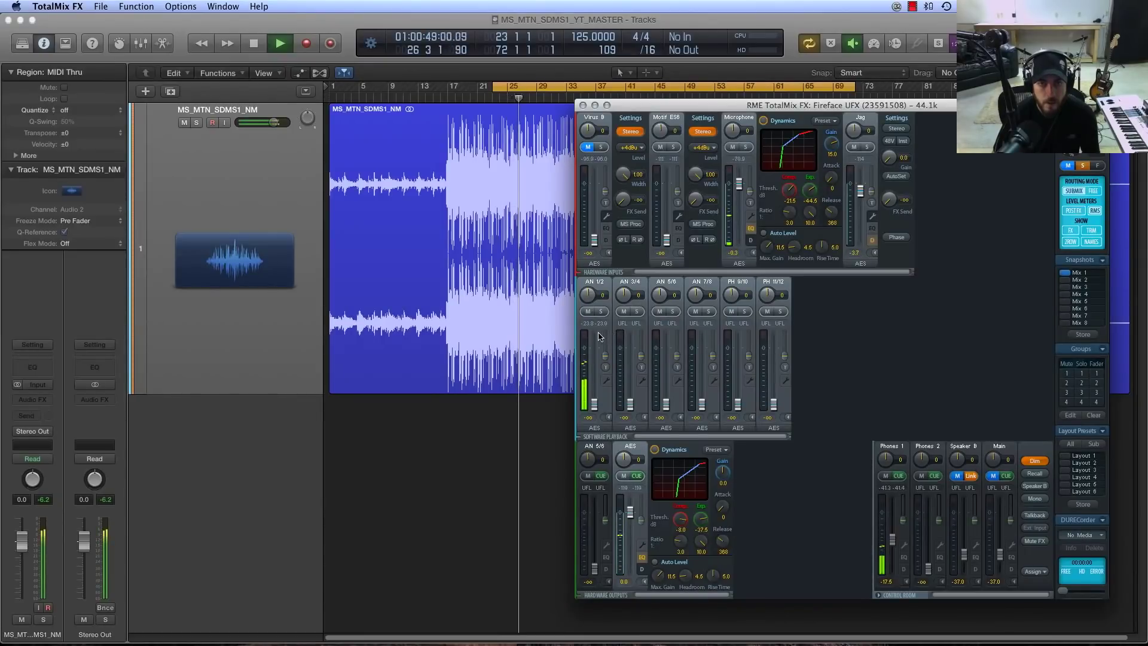
pyautogui.click(544, 446)
pyautogui.press('space')
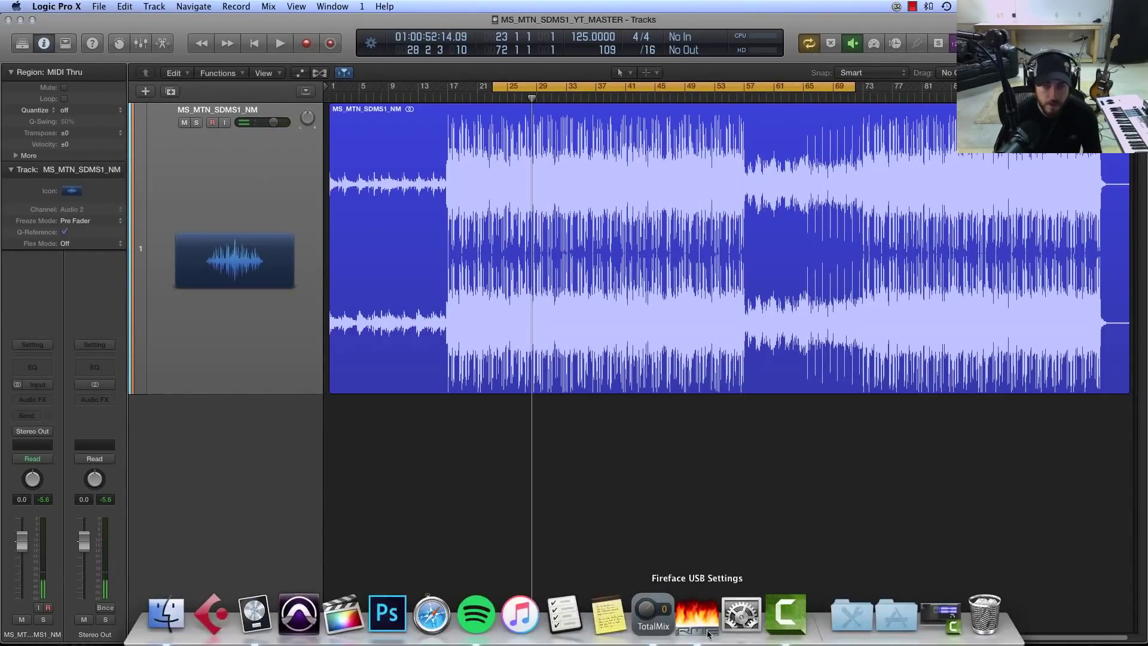
pyautogui.click(629, 615)
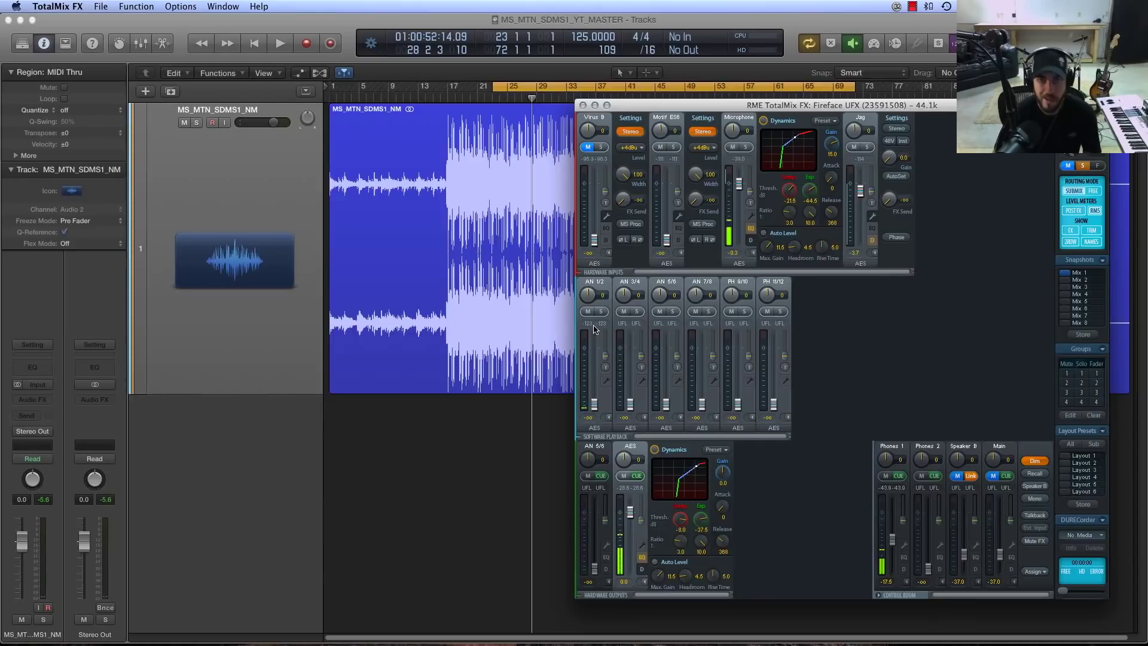
pyautogui.click(582, 106)
# - Return the playhead to the start of the cycle region at bar 23
pyautogui.click(490, 97)
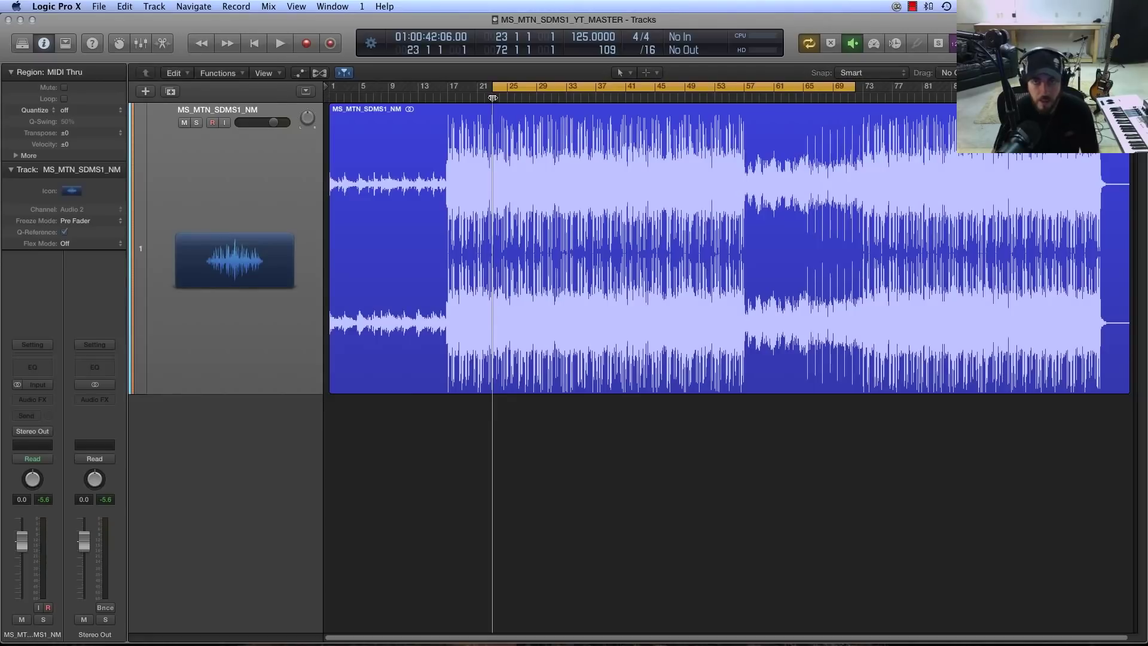
pyautogui.moveTo(492, 97)
pyautogui.mouseDown()
pyautogui.moveTo(522, 97)
pyautogui.moveTo(492, 99)
pyautogui.mouseUp()
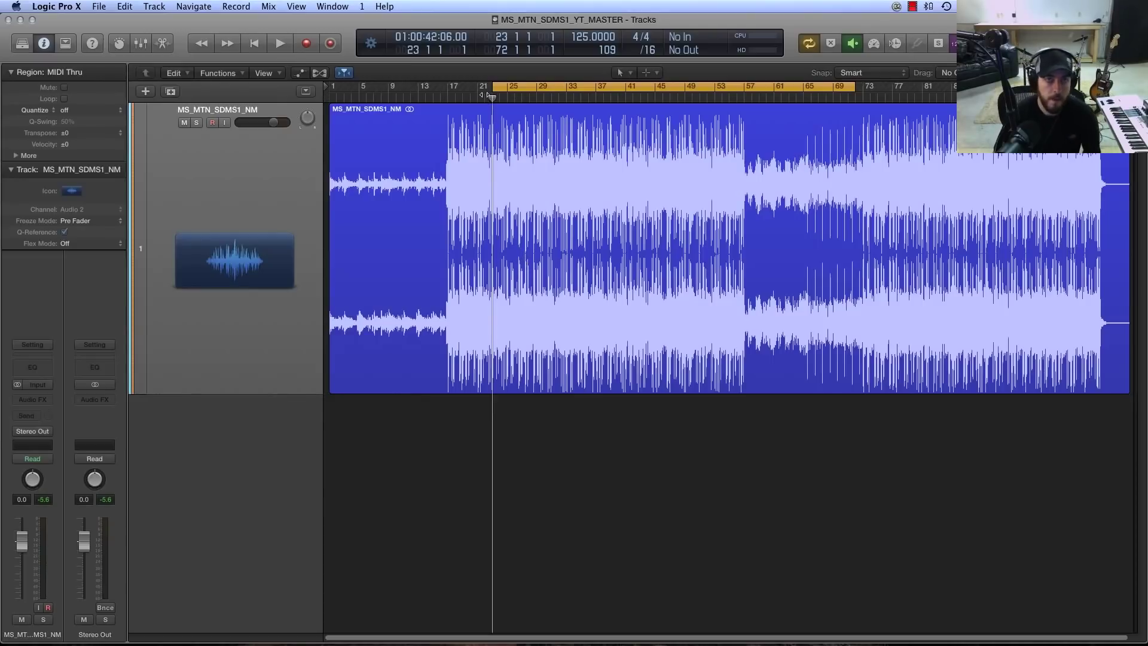
pyautogui.moveTo(492, 98)
pyautogui.mouseDown()
pyautogui.moveTo(512, 98)
pyautogui.moveTo(491, 95)
pyautogui.mouseUp()
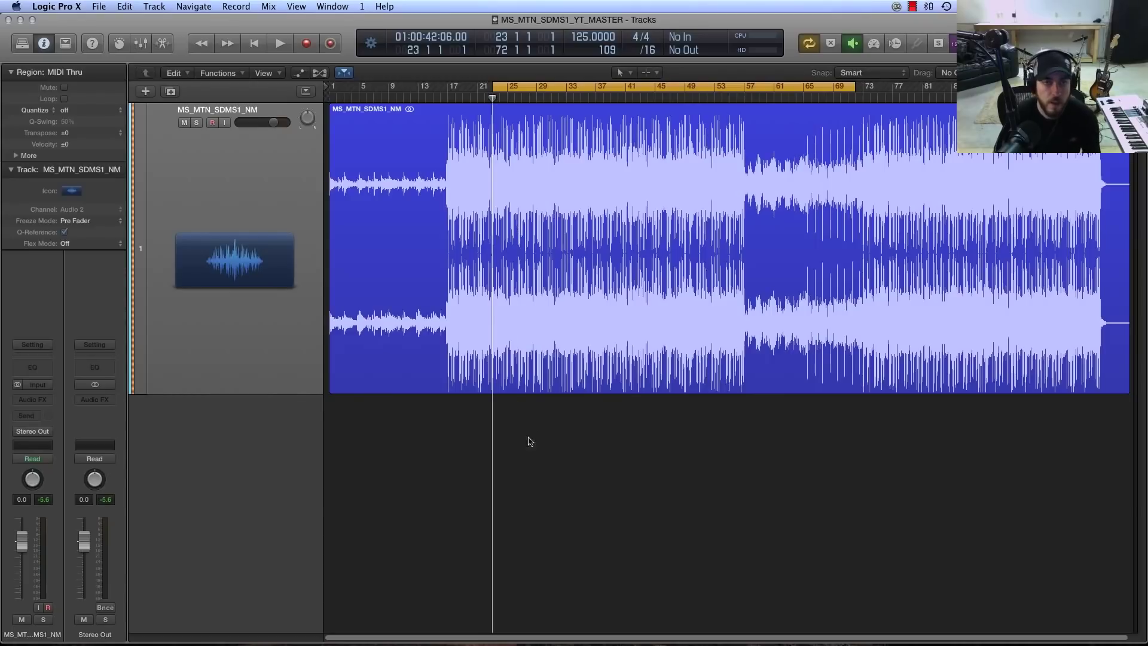
# - Insert the FF Pro-Q 2 equalizer on the Stereo Out channel
pyautogui.click(109, 405)
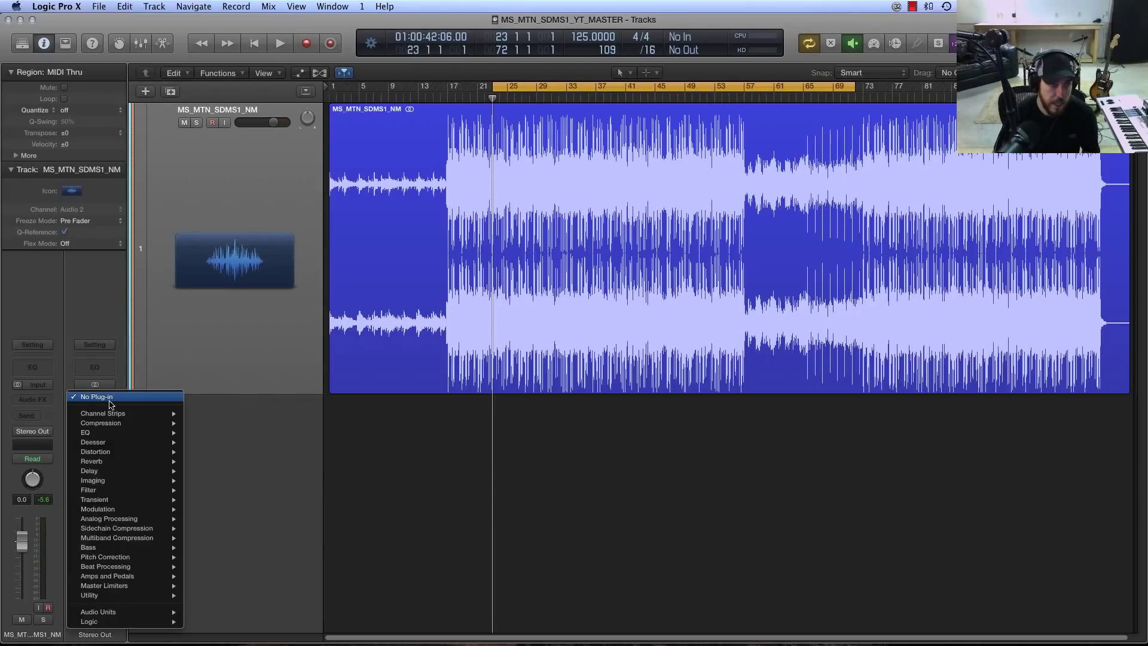
pyautogui.click(311, 431)
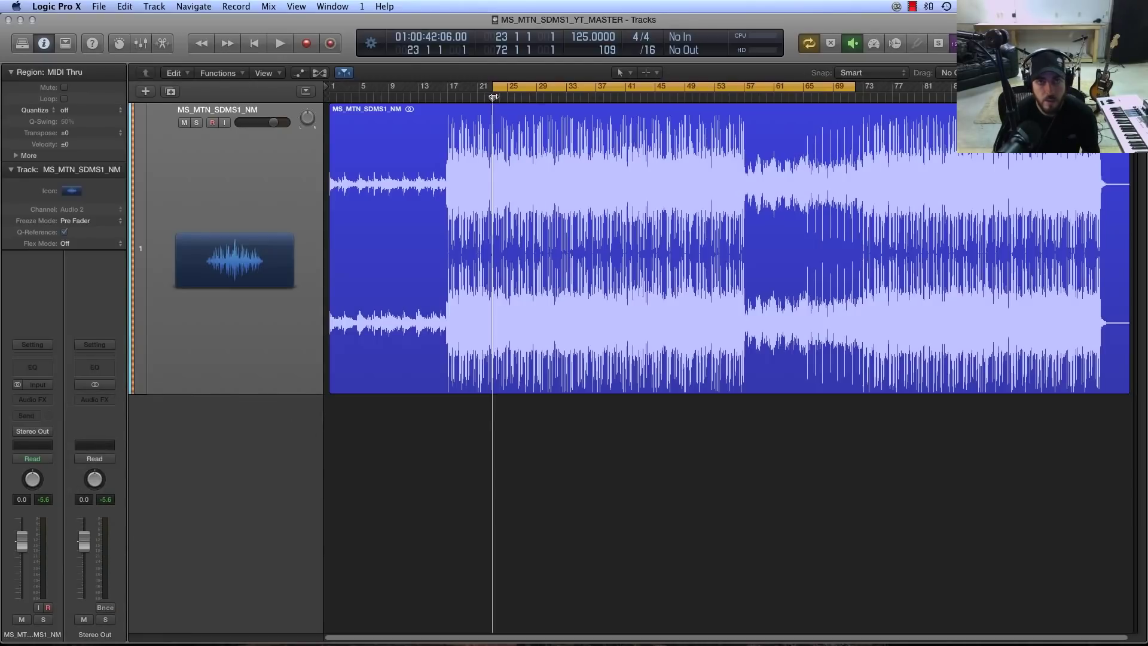
pyautogui.click(108, 405)
pyautogui.moveTo(132, 614)
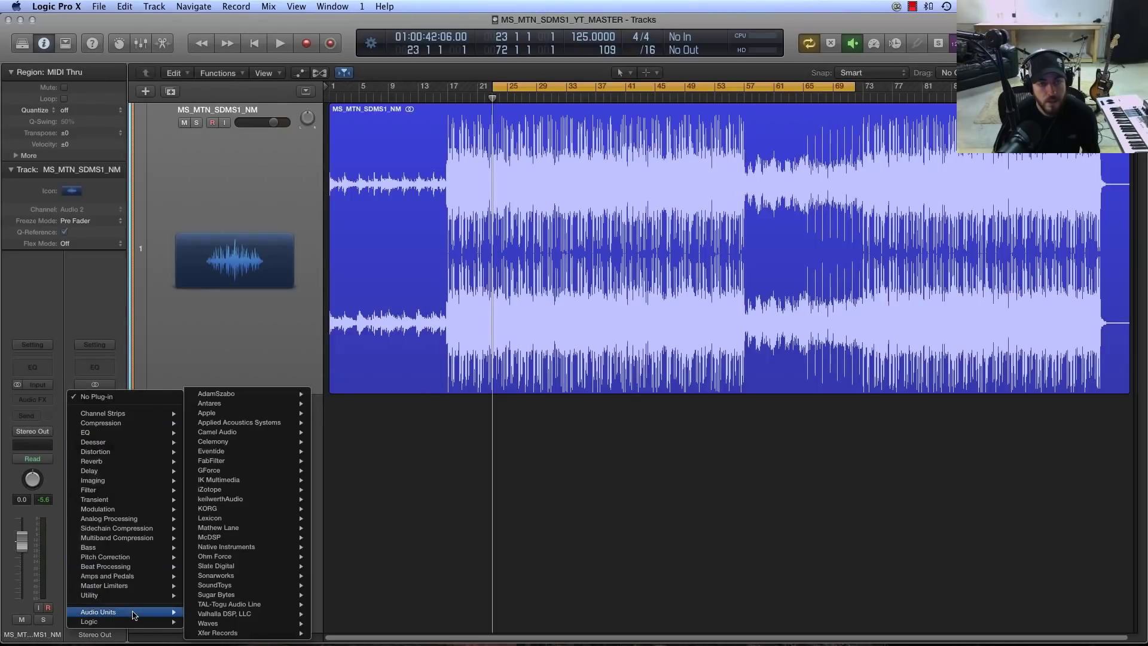
pyautogui.moveTo(114, 434)
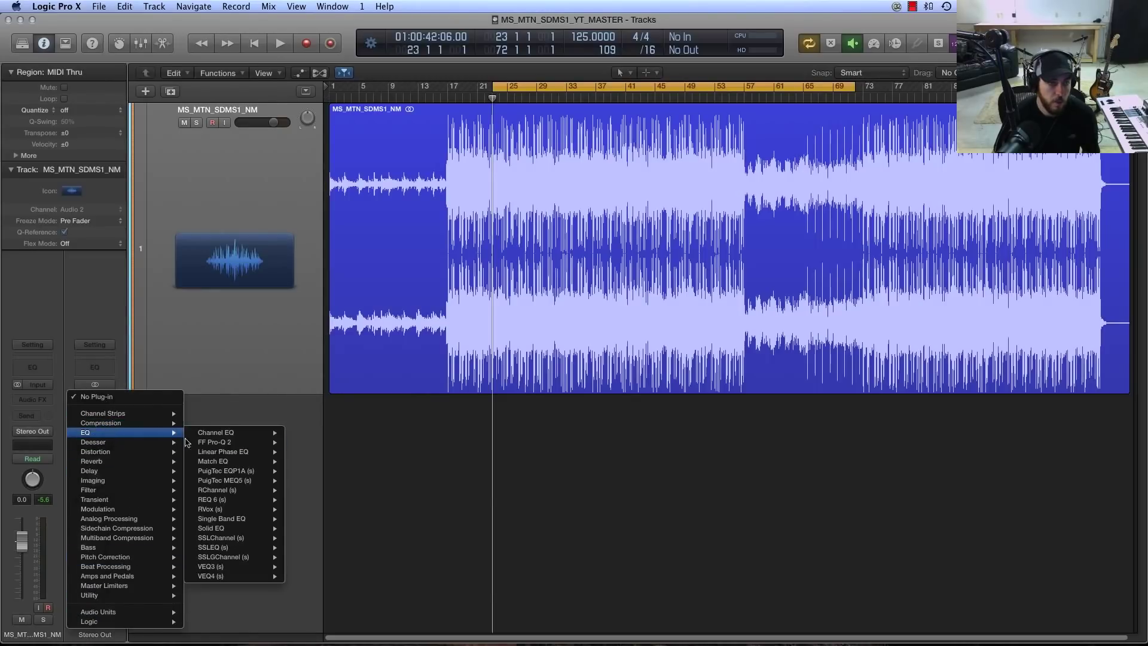
pyautogui.moveTo(244, 442)
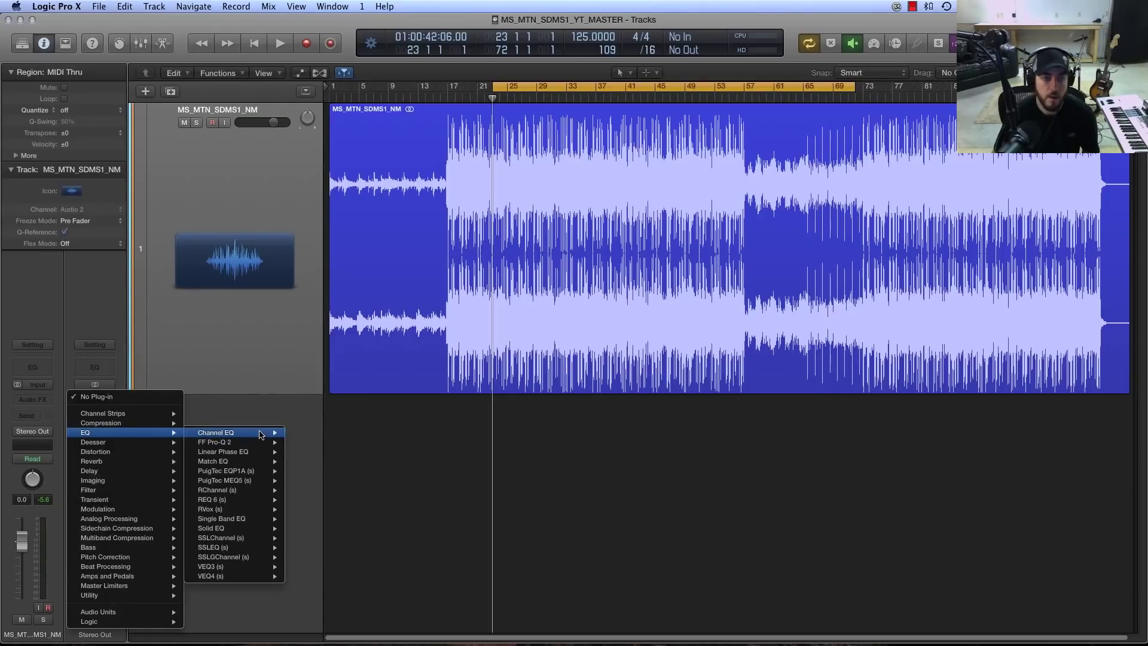
pyautogui.click(309, 442)
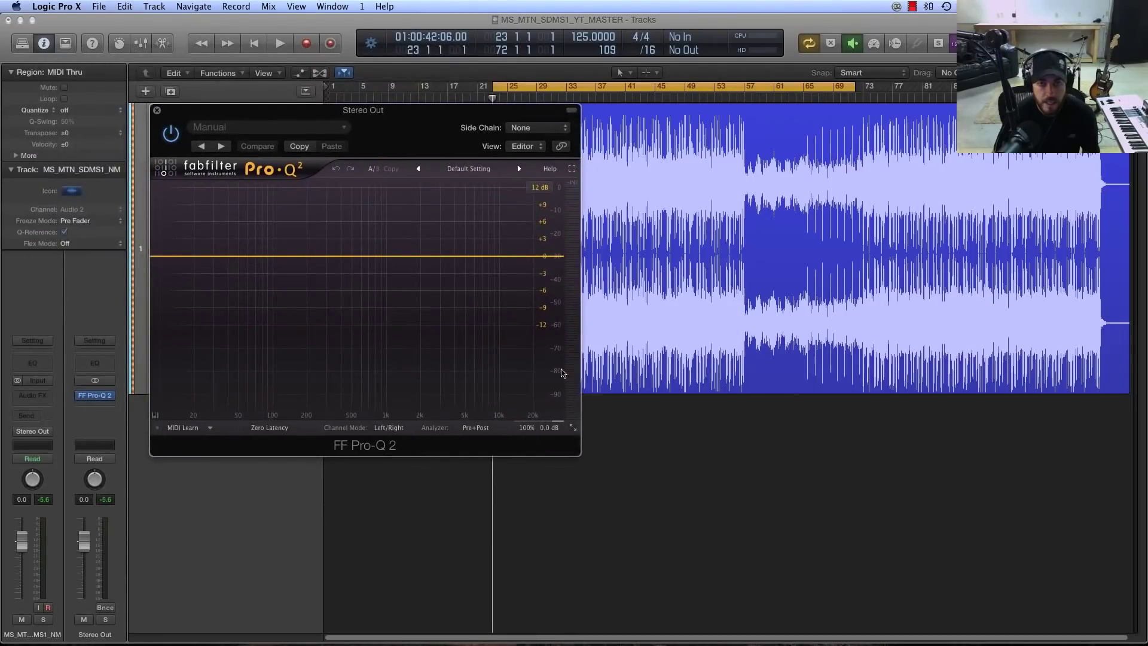
pyautogui.moveTo(386, 118); pyautogui.dragTo(422, 164)
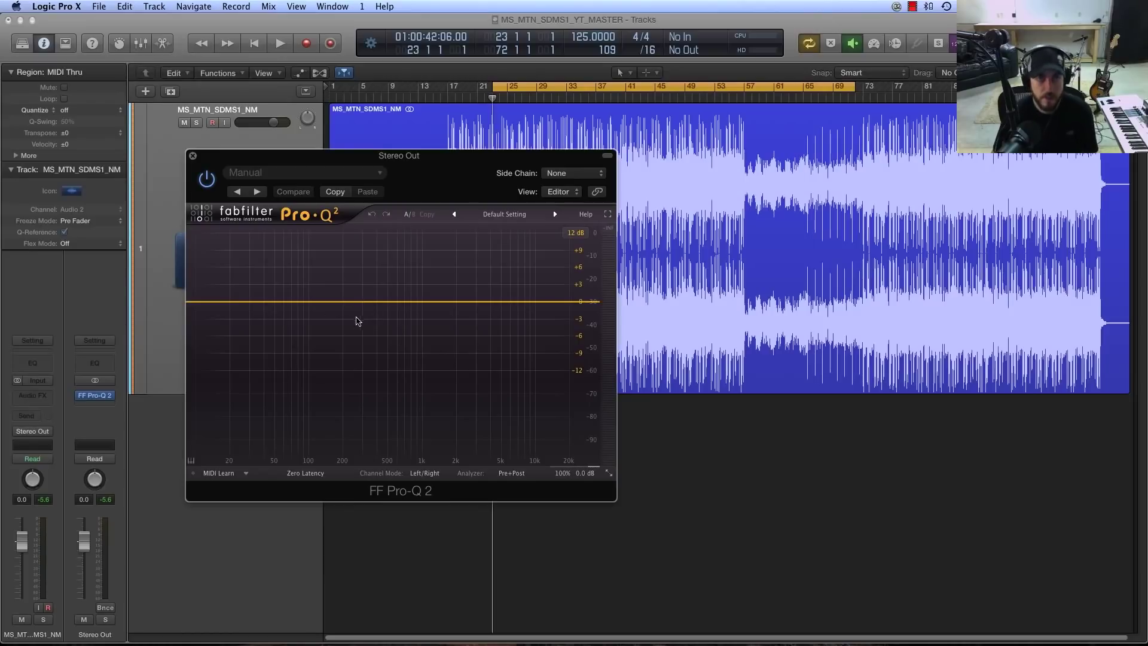
pyautogui.moveTo(300, 166); pyautogui.dragTo(307, 153)
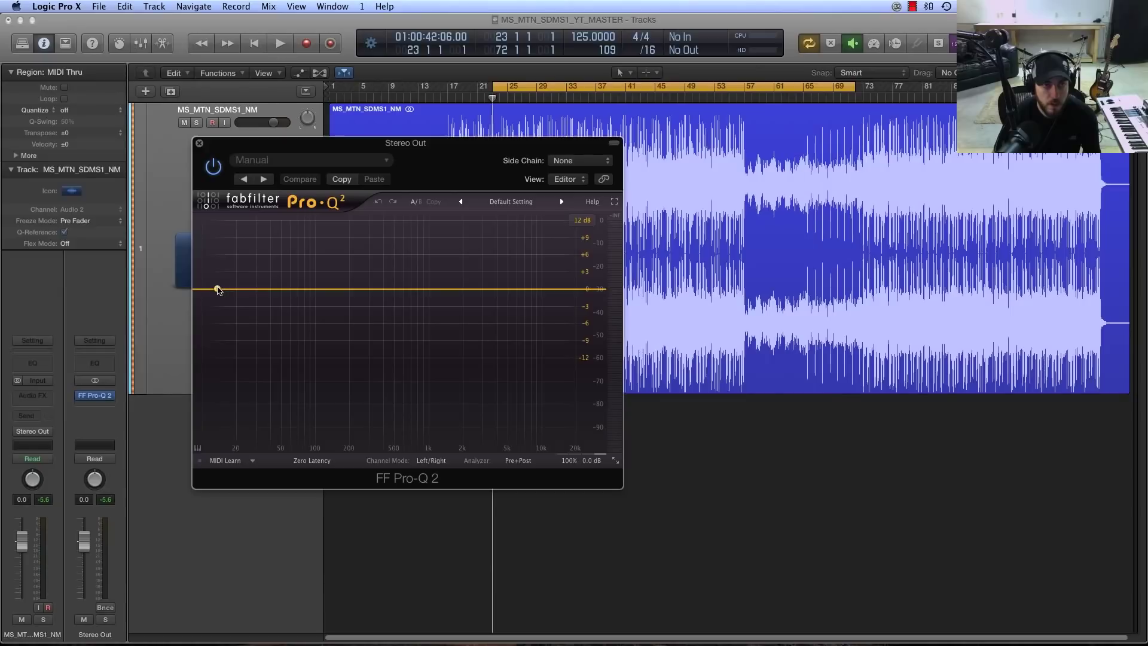
pyautogui.moveTo(218, 291); pyautogui.dragTo(219, 304)
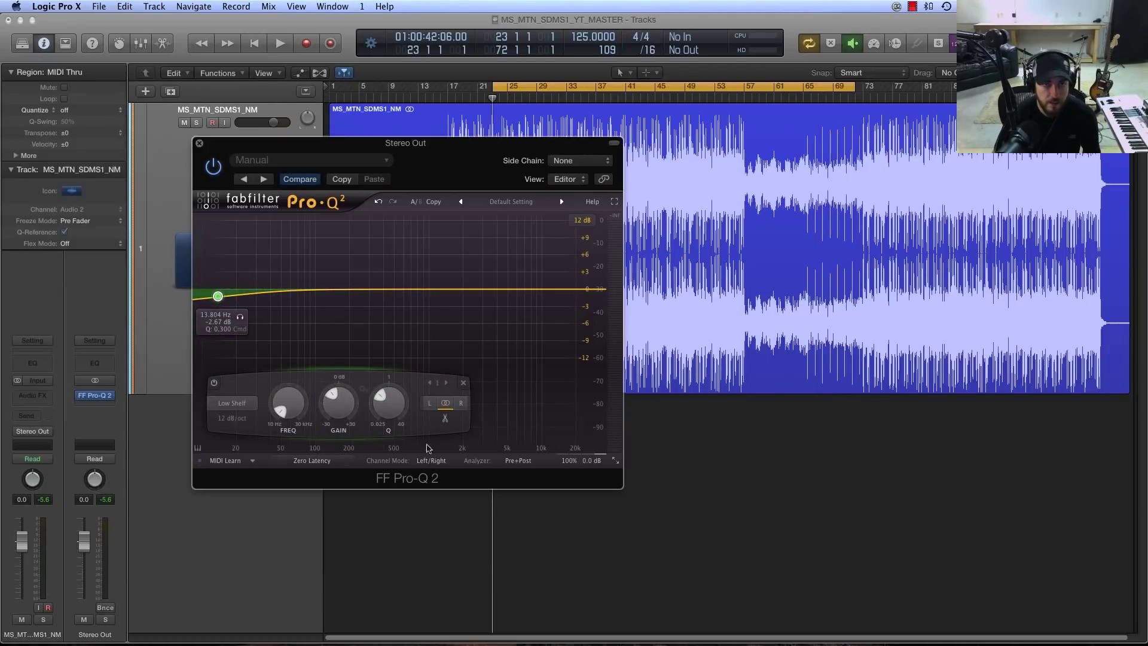
pyautogui.click(462, 383)
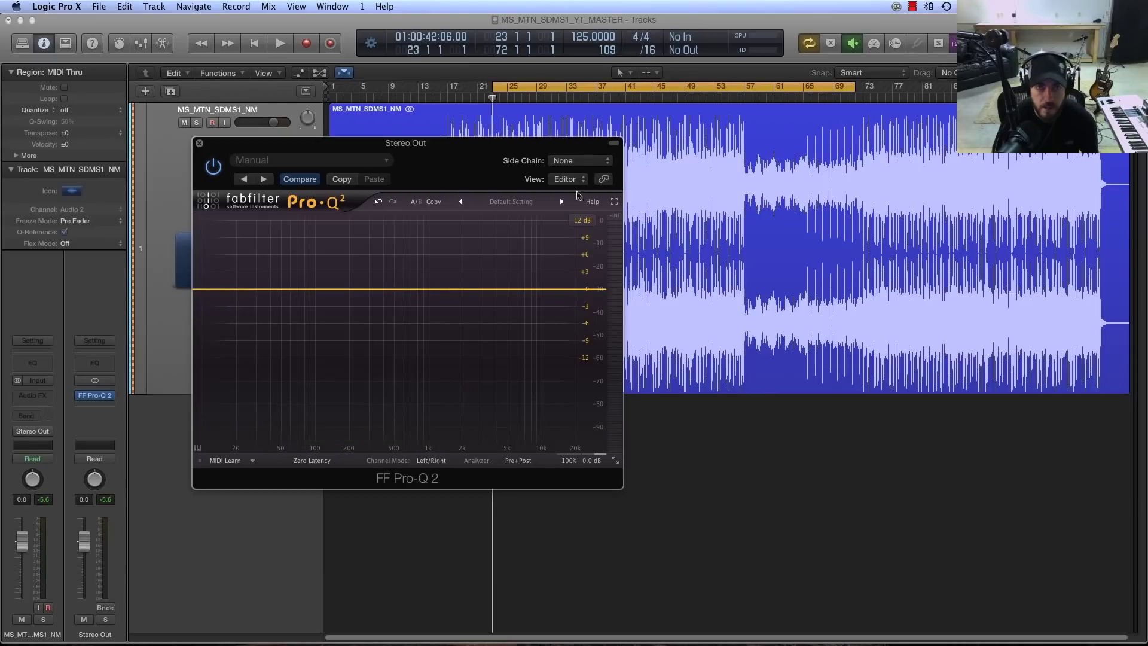
# - Set the Pro-Q 2 interface size to Large, reposition its window and start playback
pyautogui.moveTo(351, 142); pyautogui.dragTo(304, 76)
pyautogui.click(569, 394)
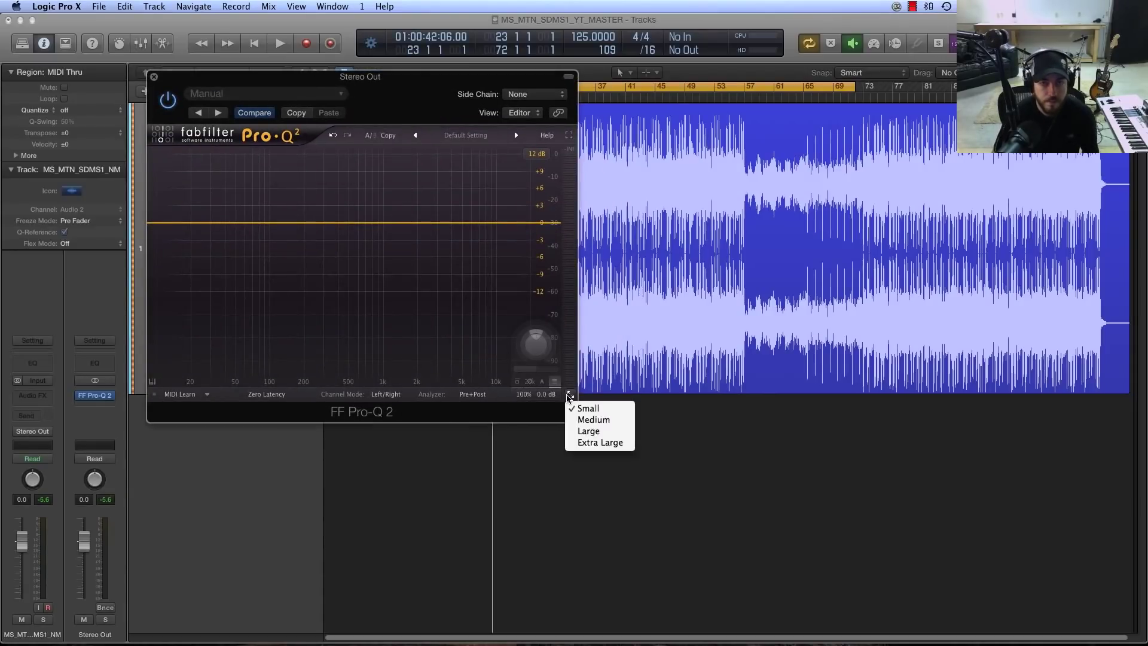
pyautogui.click(611, 435)
pyautogui.moveTo(401, 115); pyautogui.dragTo(345, 127)
pyautogui.press('space')
pyautogui.moveTo(344, 87); pyautogui.dragTo(394, 94)
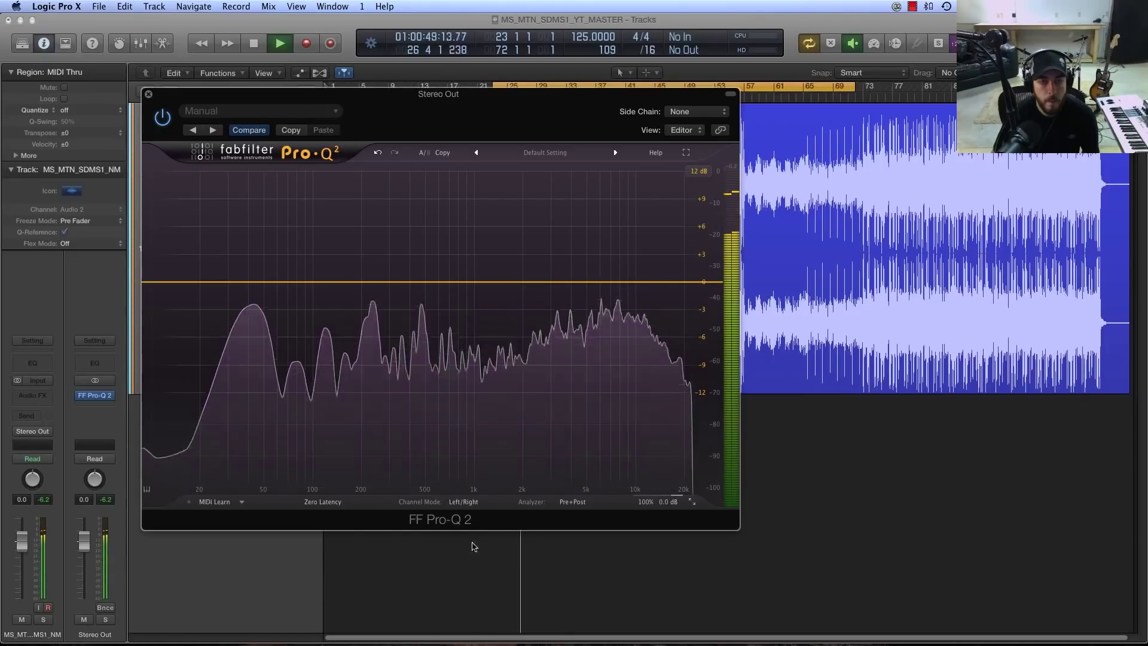
# - Set the Pro-Q 2 analyzer speed to Very Slow, examine the song's frequency spectrum and stop playback
pyautogui.click(588, 505)
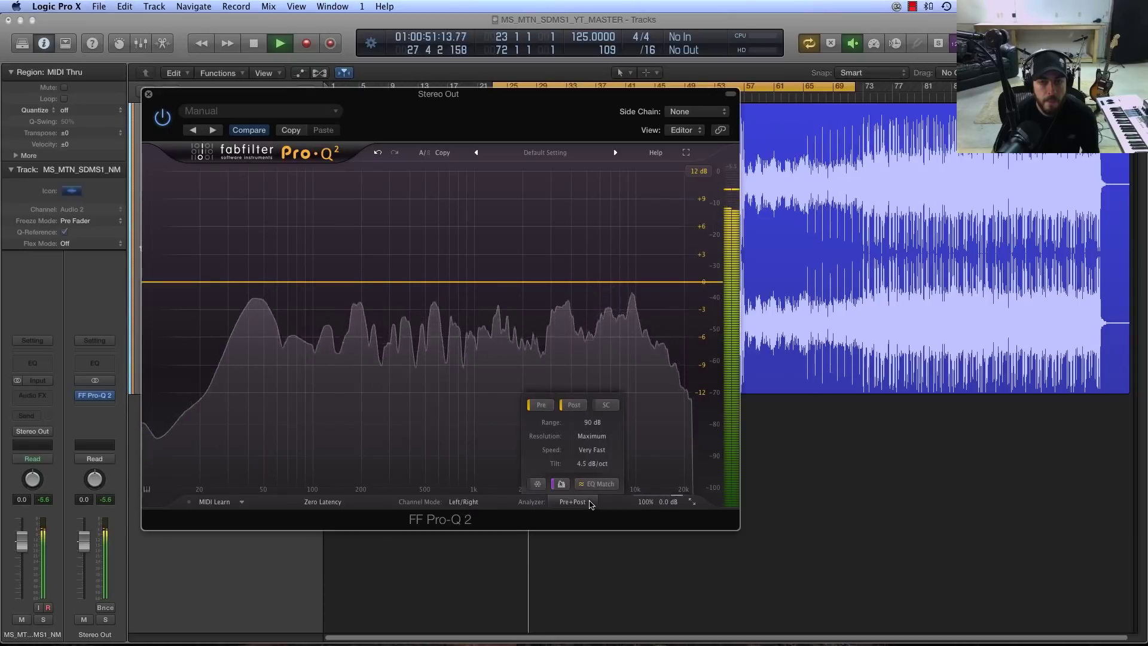
pyautogui.click(596, 453)
pyautogui.click(598, 464)
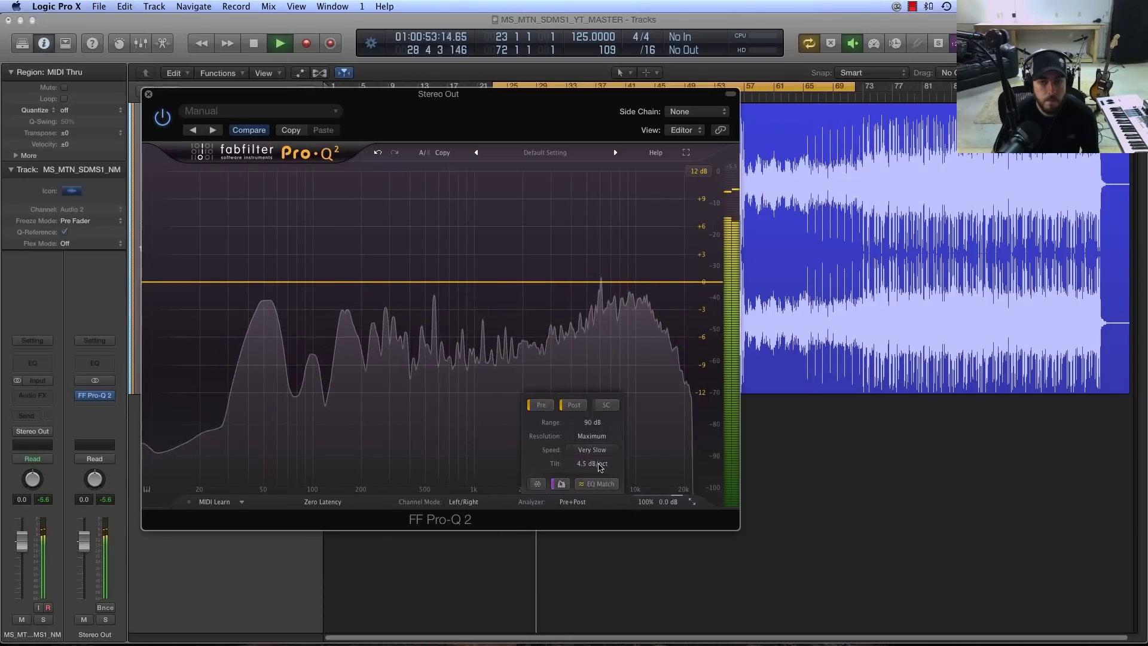
pyautogui.moveTo(567, 503)
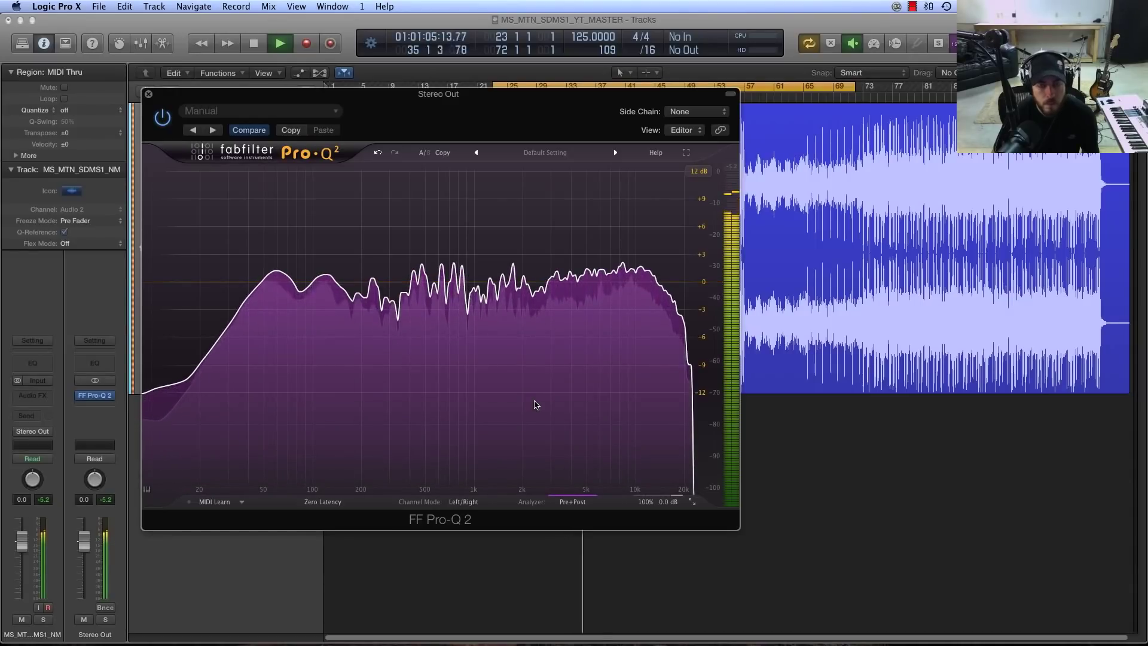
pyautogui.press('space')
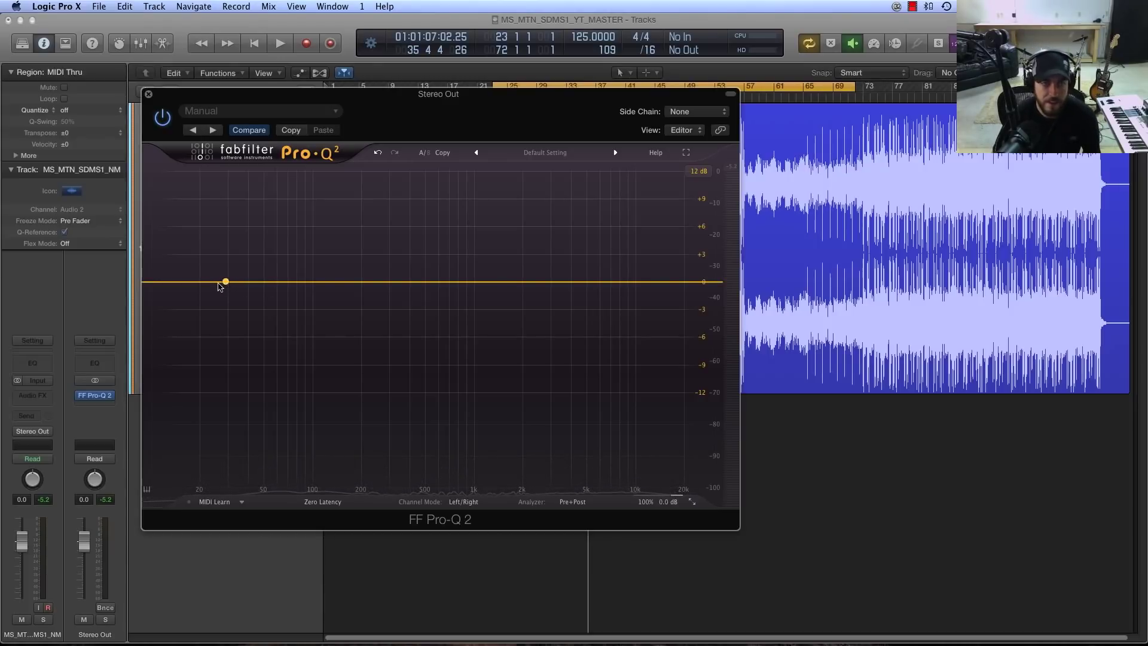
# - Add a low shelf band at about 12.7 Hz with about -11.9 dB of gain and a Q of about 1.13
pyautogui.moveTo(219, 283); pyautogui.dragTo(215, 289)
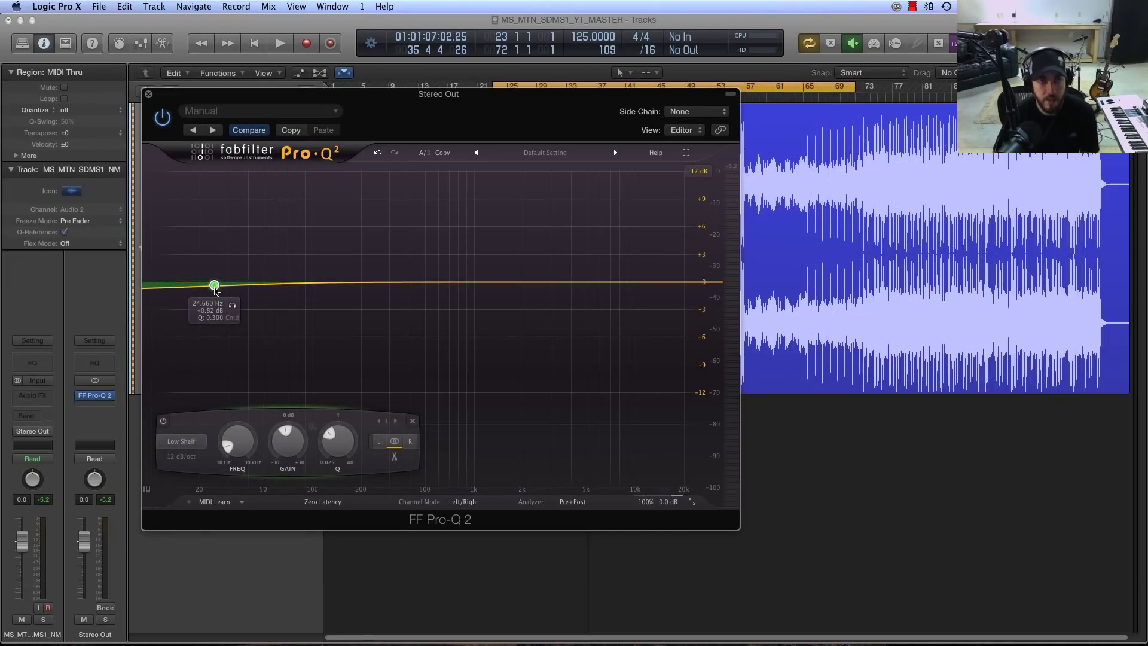
pyautogui.moveTo(216, 288); pyautogui.dragTo(214, 289)
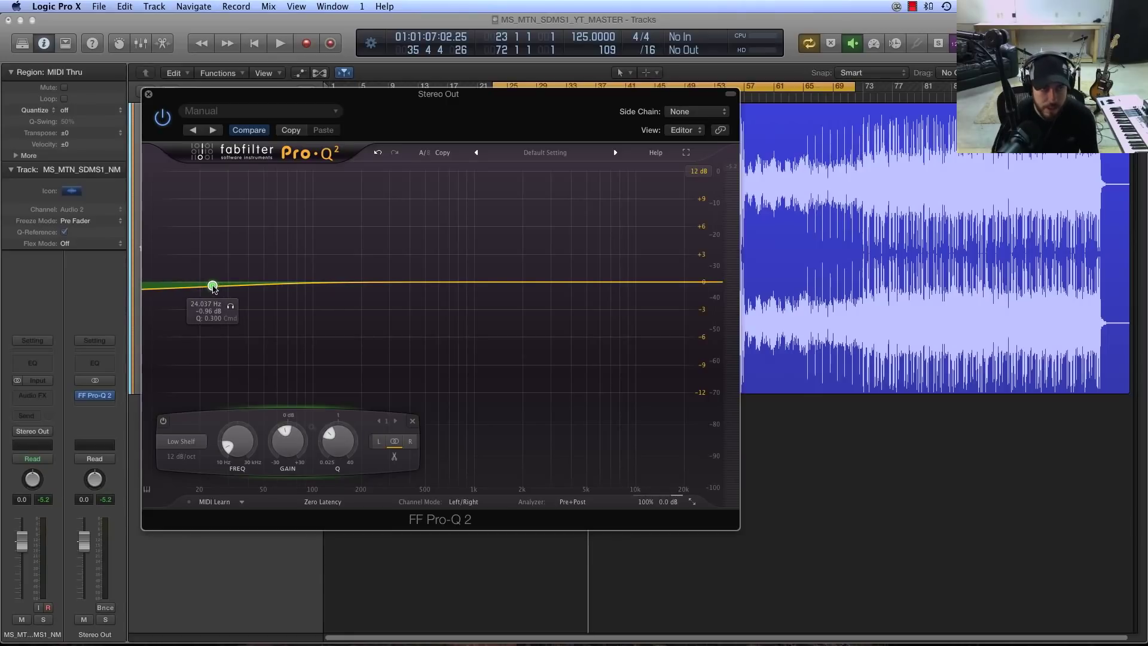
pyautogui.moveTo(212, 287); pyautogui.dragTo(208, 289)
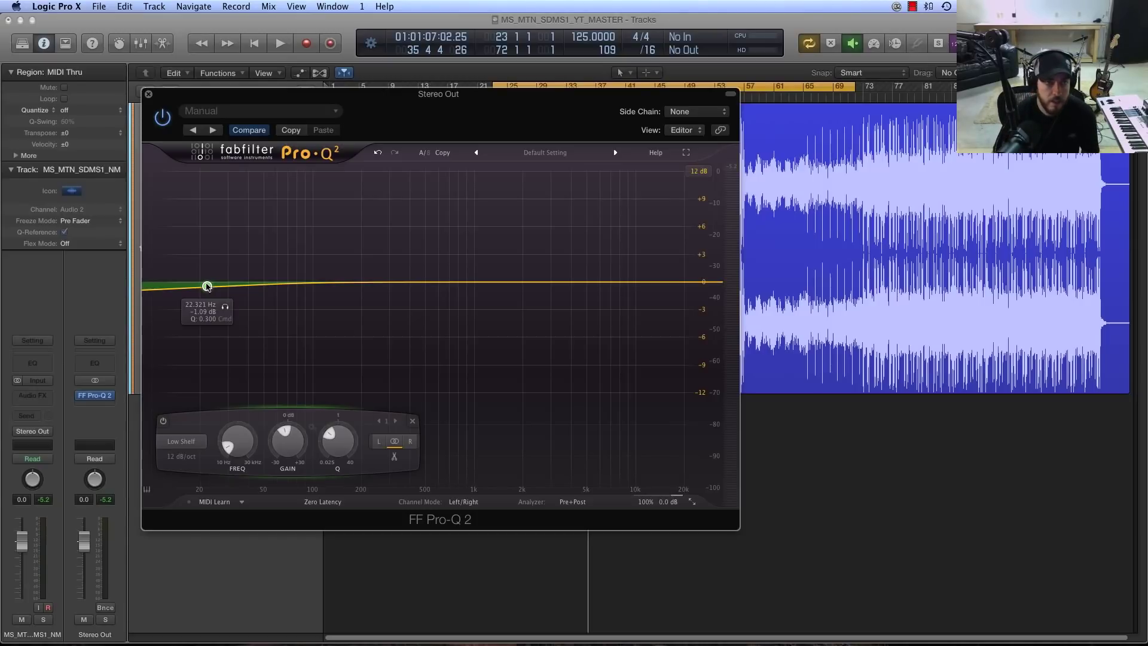
pyautogui.moveTo(207, 286); pyautogui.dragTo(165, 315)
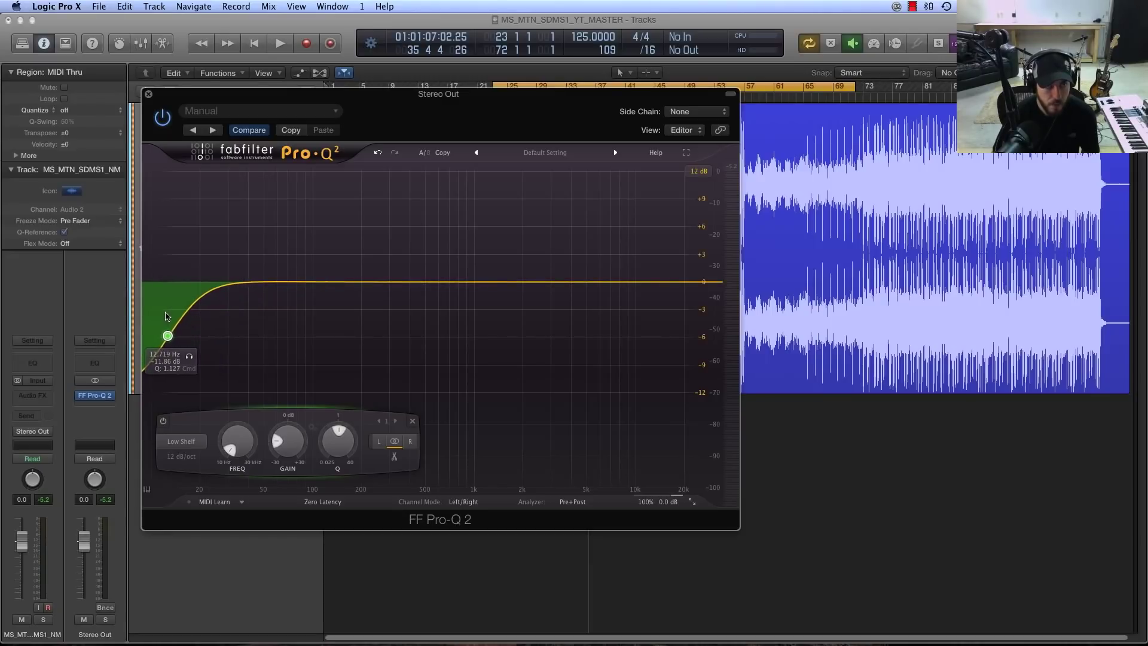
# - Add a second low shelf at about 30 Hz with about -0.85 dB, and lower the first shelf to about 11 Hz at minimum gain
pyautogui.click(210, 294)
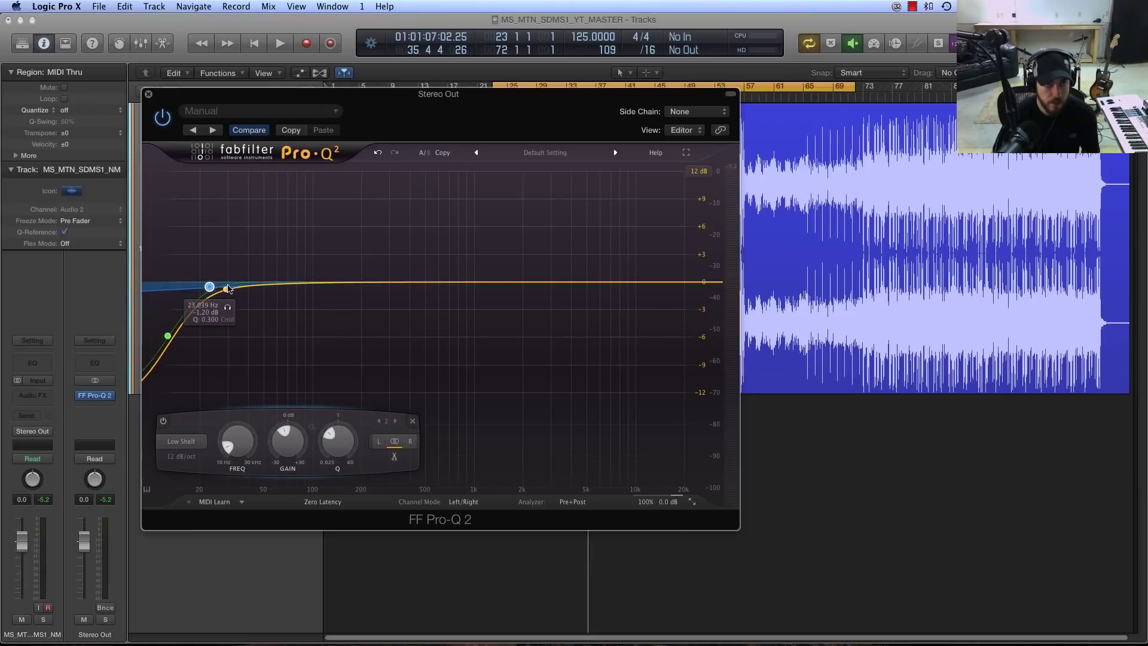
pyautogui.moveTo(209, 286); pyautogui.dragTo(227, 285)
pyautogui.moveTo(167, 335); pyautogui.dragTo(157, 360)
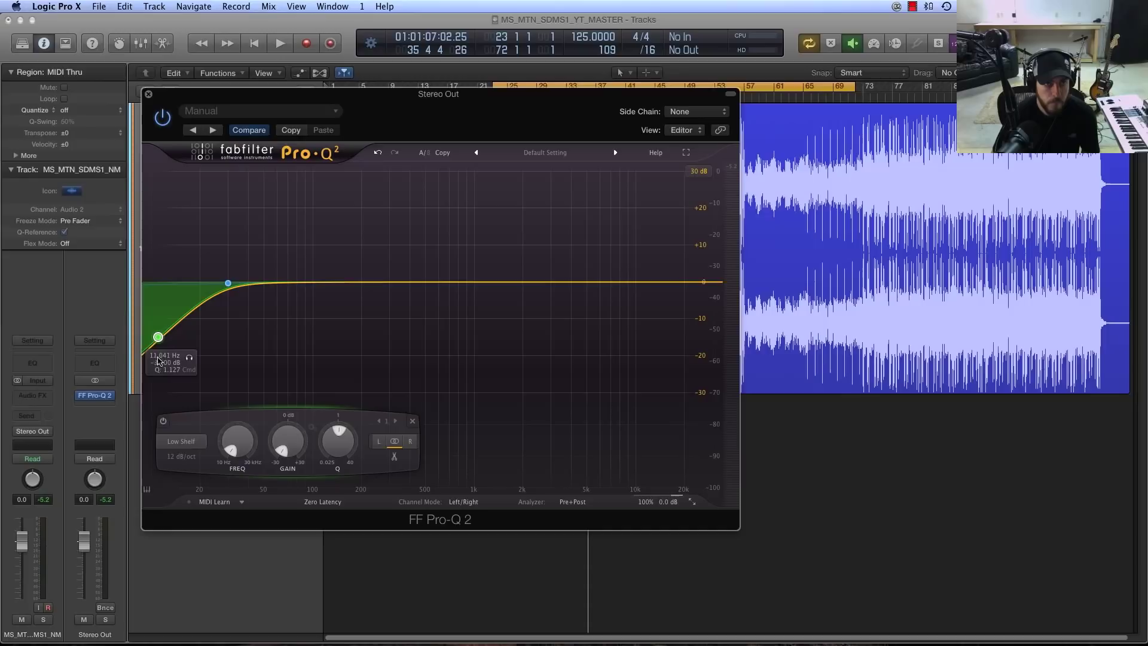
pyautogui.scroll(3, 157, 331)
pyautogui.scroll(-2, 155, 329)
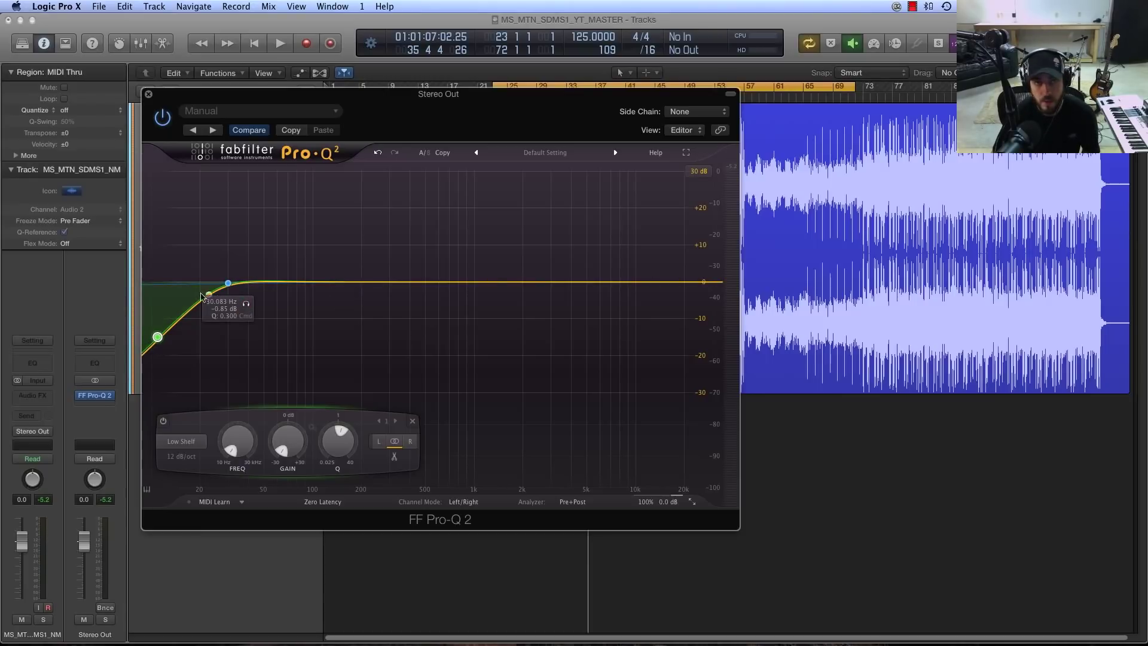
# - Reposition the Pro-Q 2 window and play the song briefly to examine its spectrum with the low shelf bands applied
pyautogui.moveTo(188, 97); pyautogui.dragTo(286, 133)
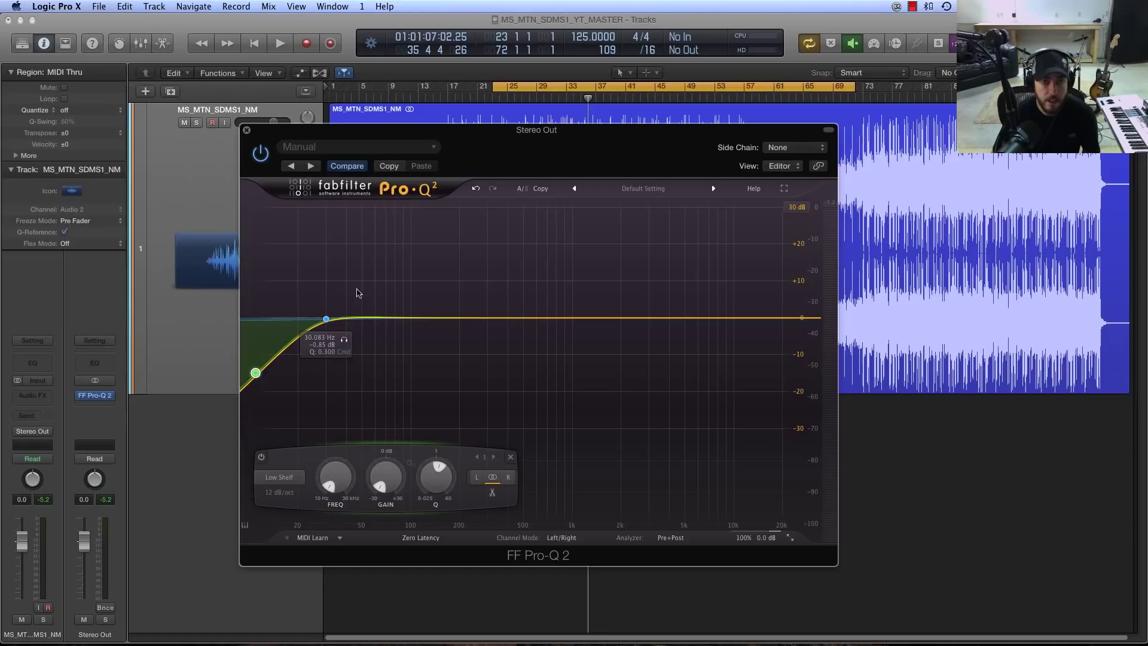
pyautogui.moveTo(383, 129); pyautogui.dragTo(380, 143)
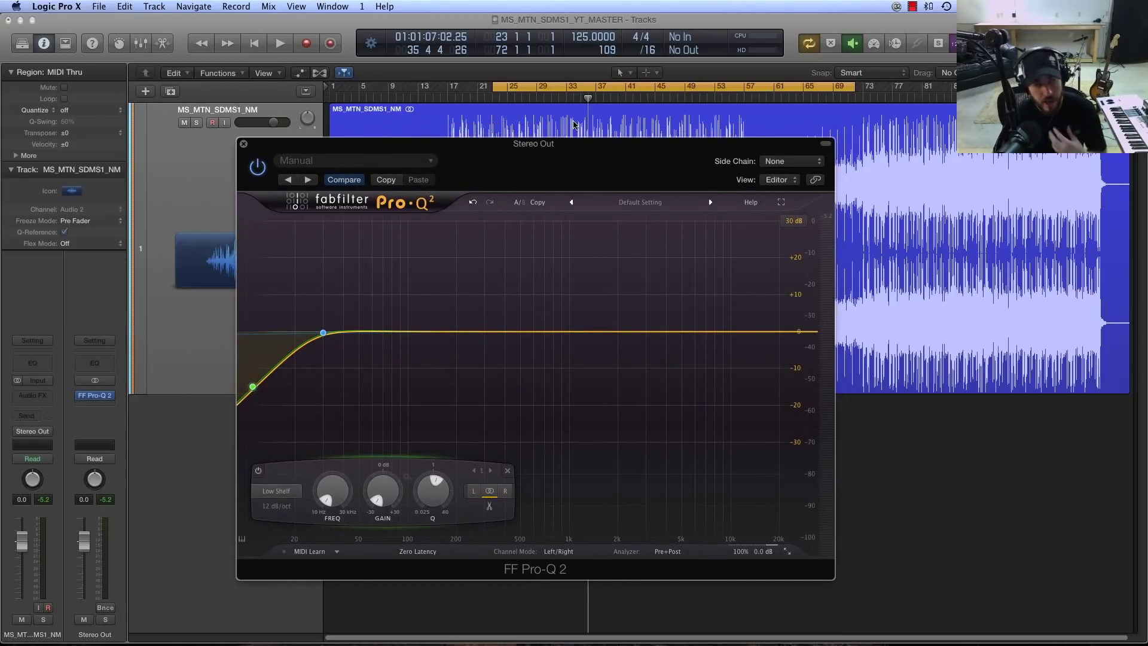
pyautogui.moveTo(562, 144); pyautogui.dragTo(642, 143)
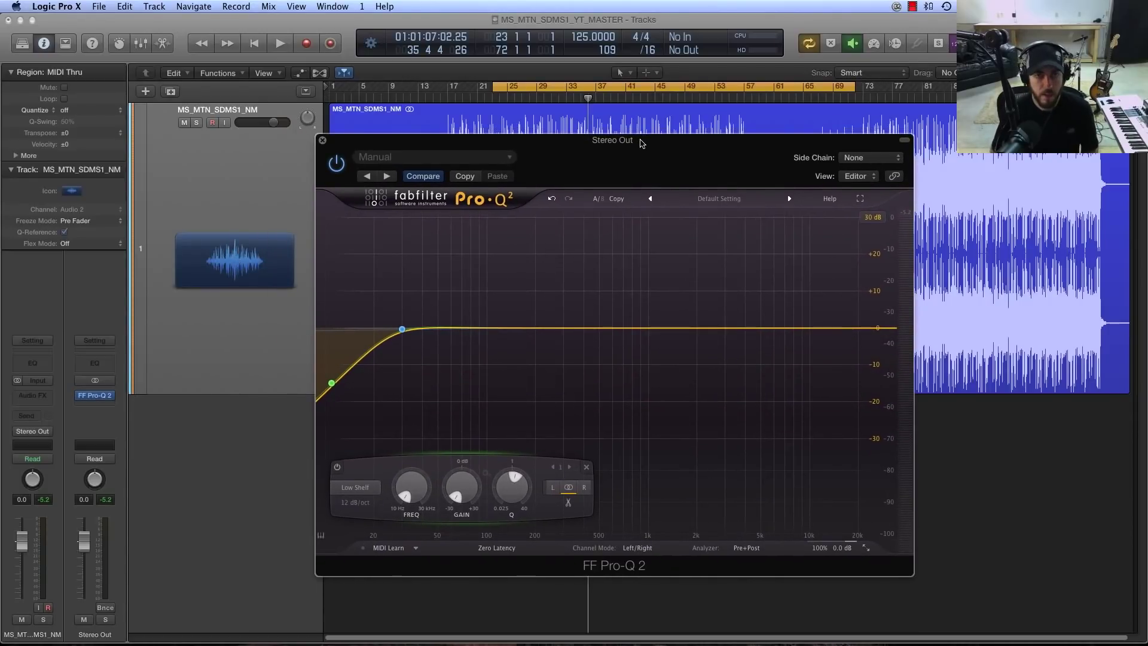
pyautogui.press('space')
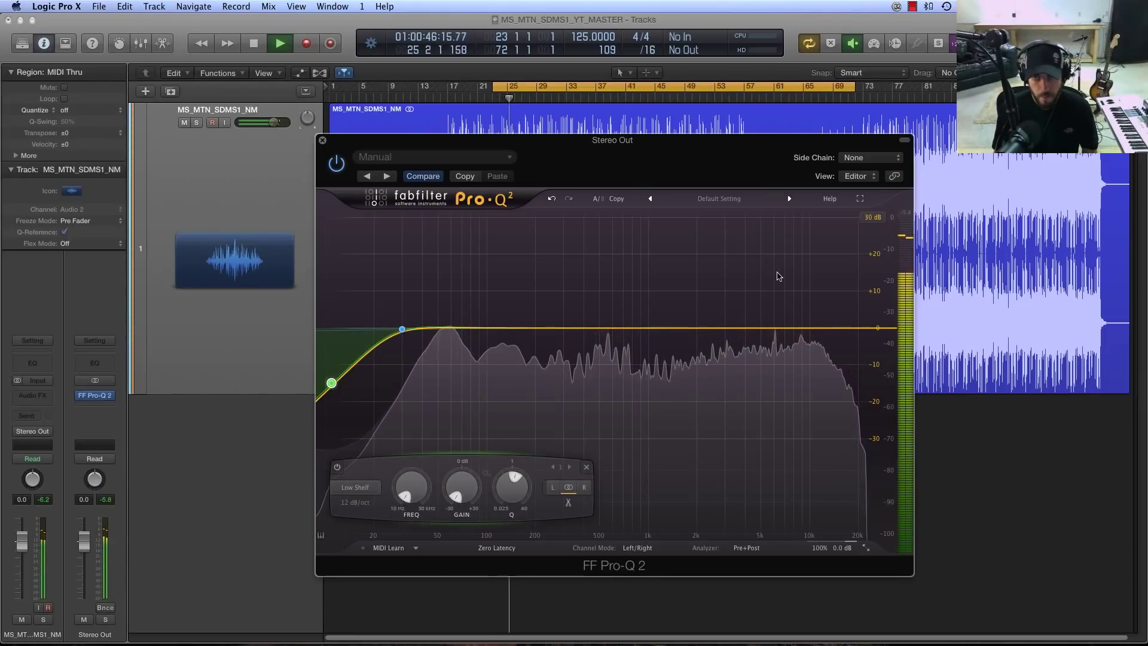
pyautogui.press('space')
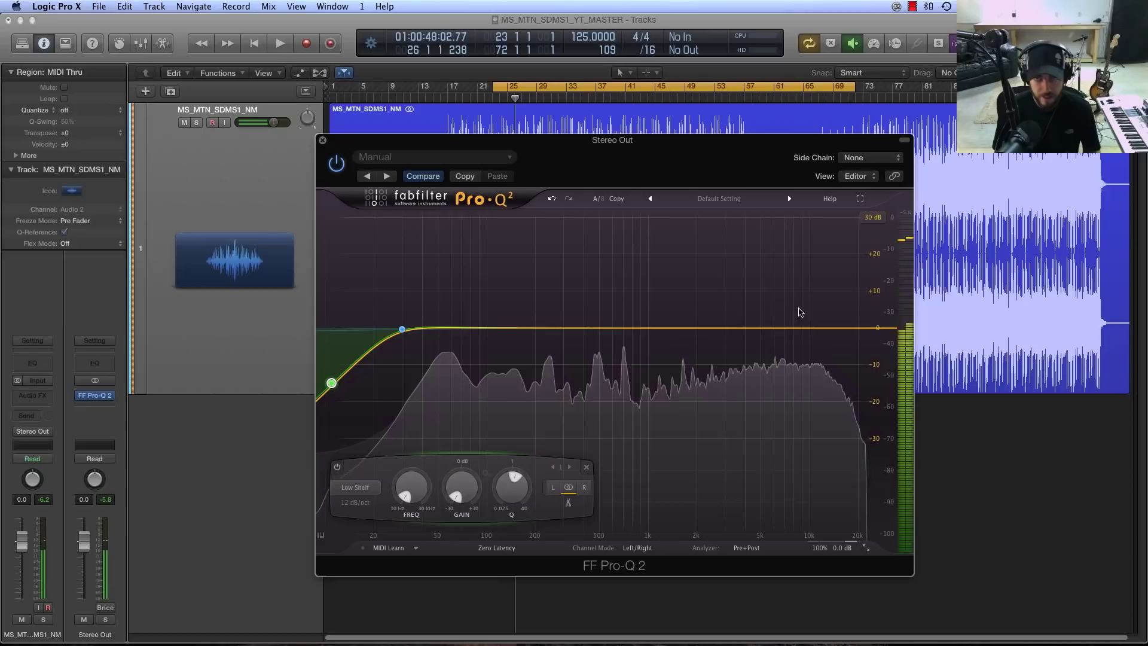
# - Add a high cut band at 30000 Hz with a Q of about 1, auditioning it during playback
pyautogui.click(852, 328)
pyautogui.moveTo(852, 328); pyautogui.dragTo(875, 332)
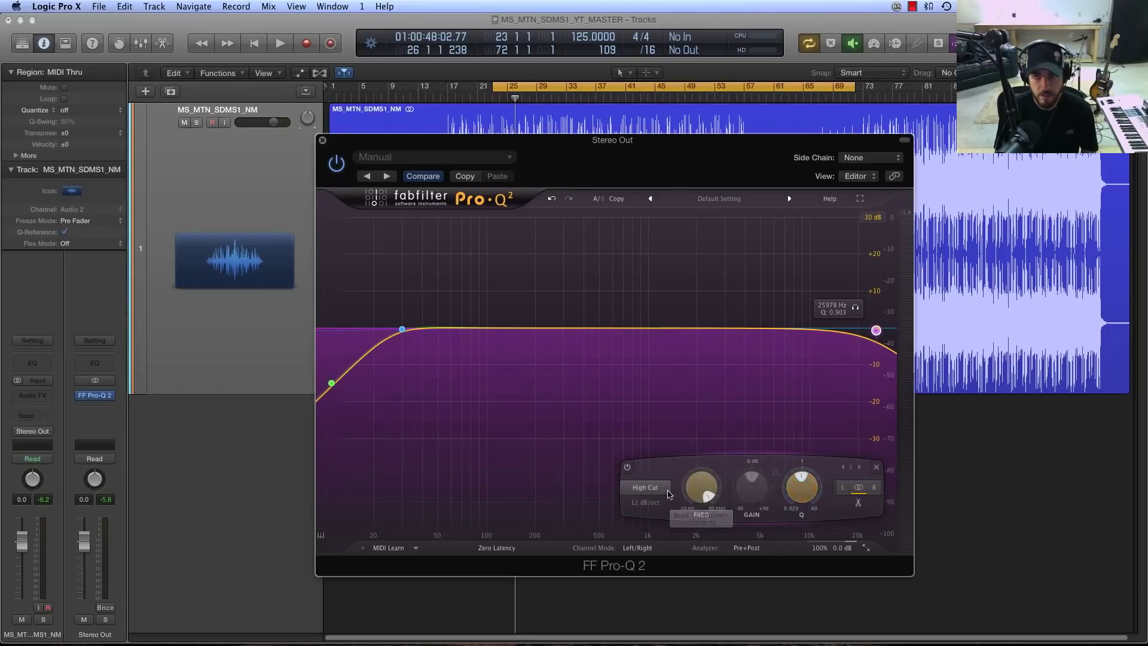
pyautogui.press('space')
pyautogui.moveTo(876, 331); pyautogui.dragTo(886, 330)
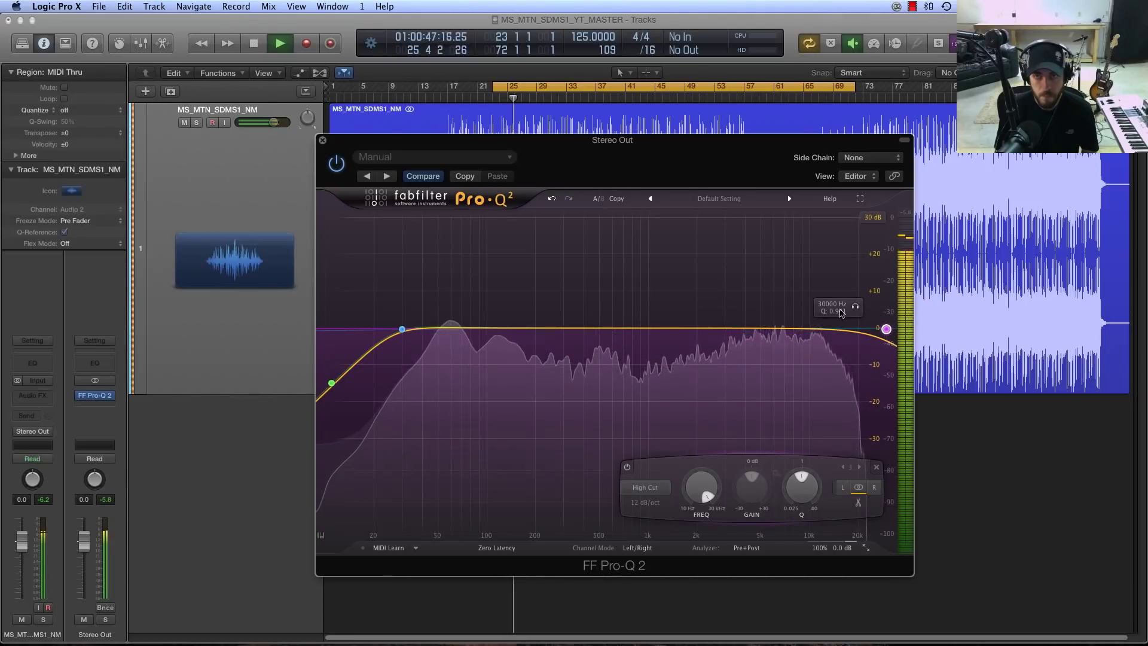
pyautogui.moveTo(839, 310); pyautogui.dragTo(895, 328)
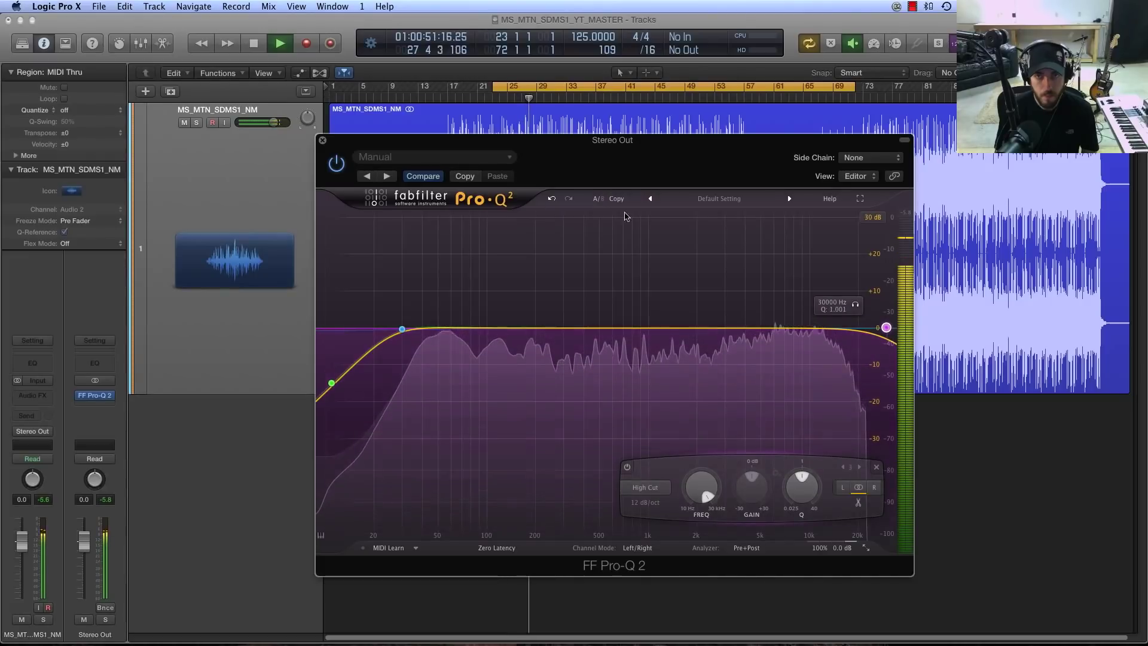
pyautogui.press('space')
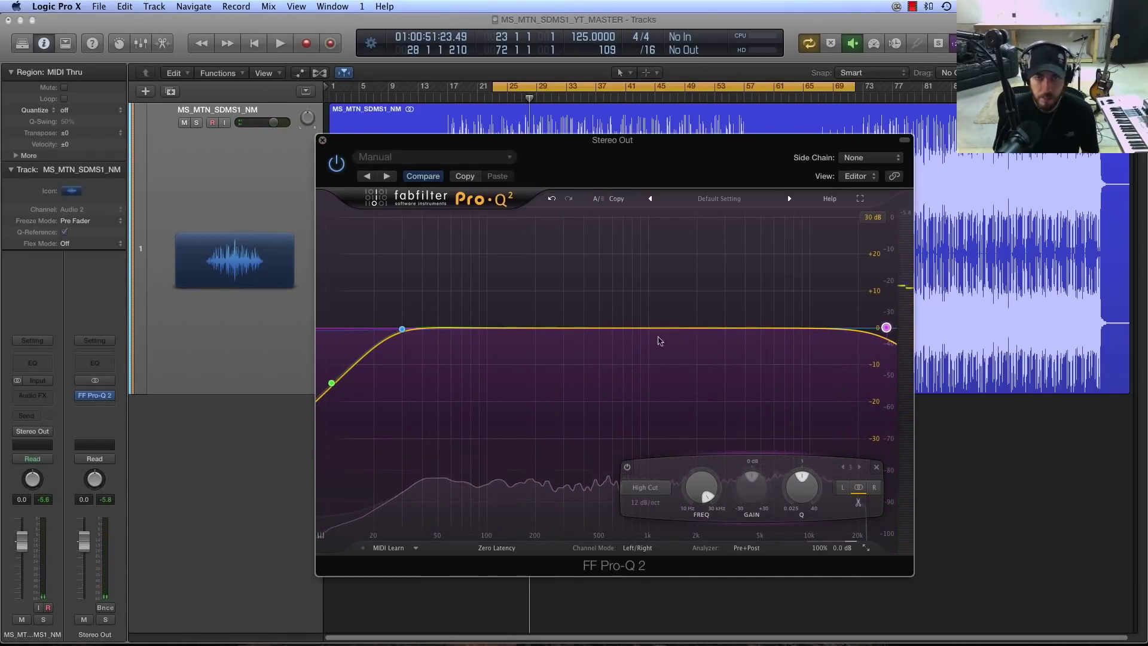
pyautogui.moveTo(634, 328); pyautogui.dragTo(634, 337)
pyautogui.doubleClick(635, 336)
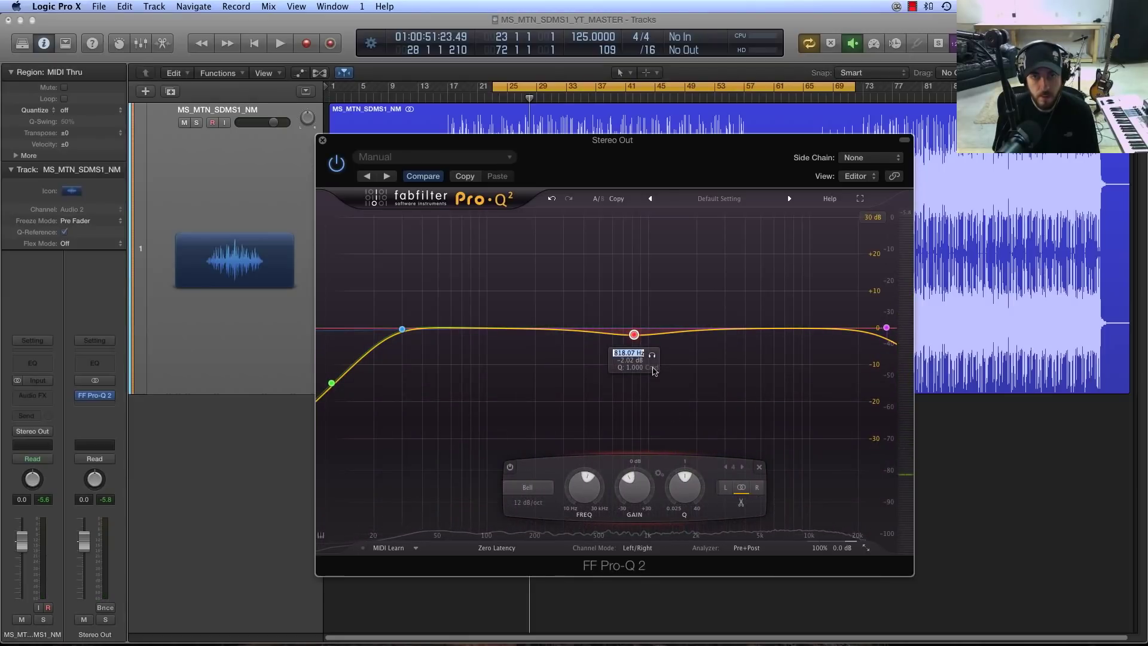
pyautogui.click(759, 467)
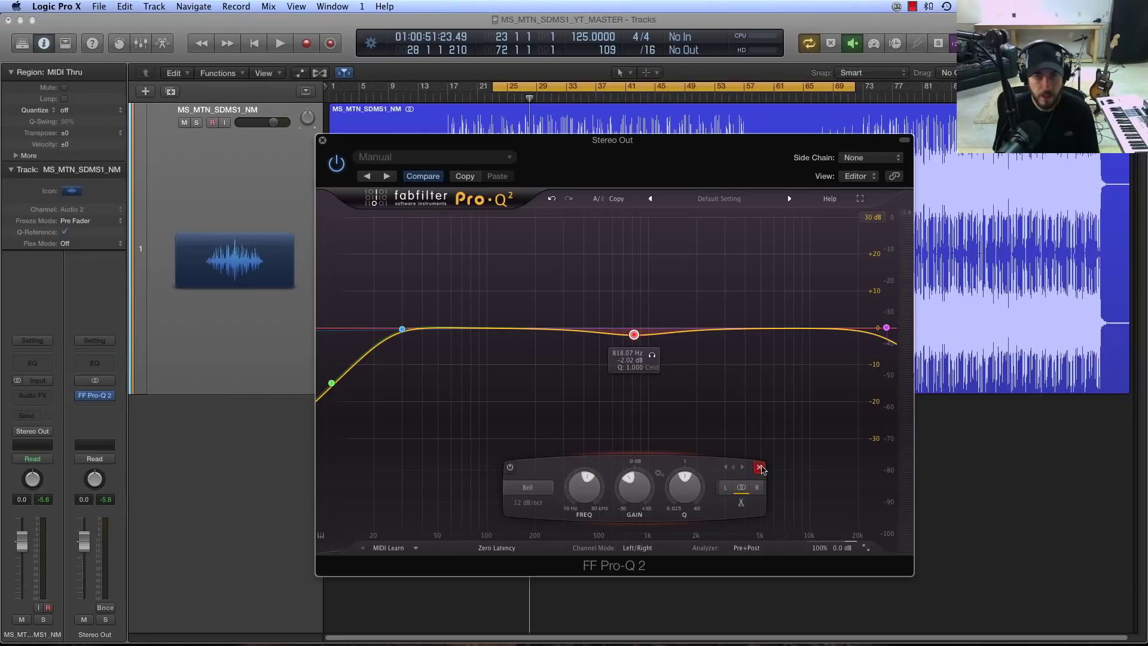
# - Close the Pro-Q 2 window and listen to a short passage of the equalized song
pyautogui.click(322, 140)
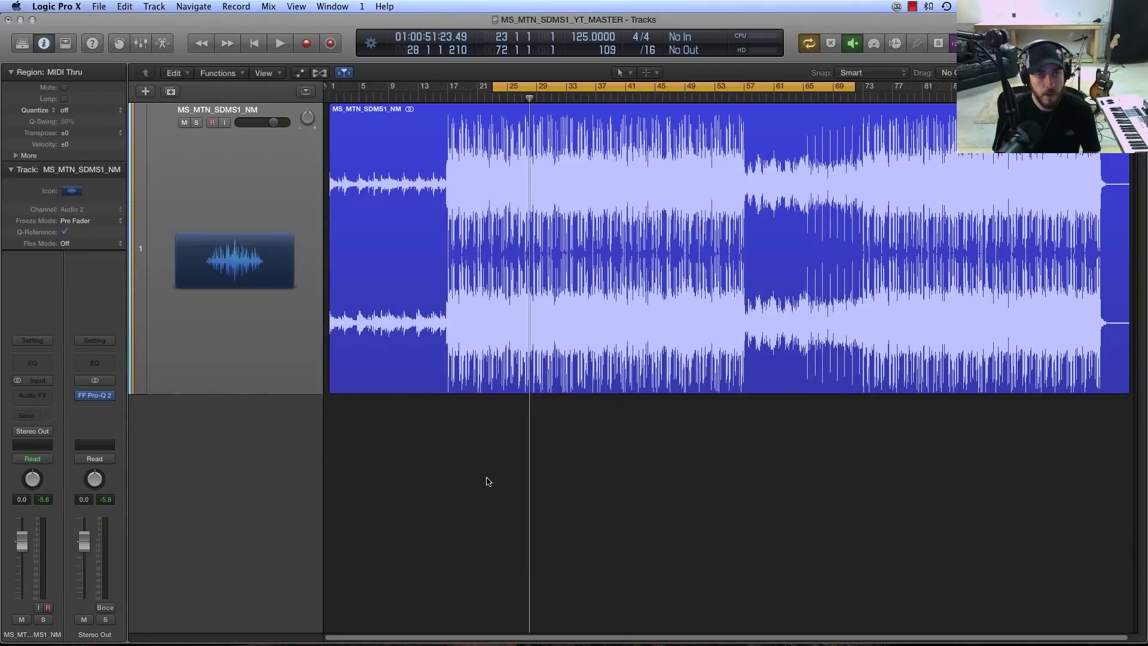
pyautogui.press('space')
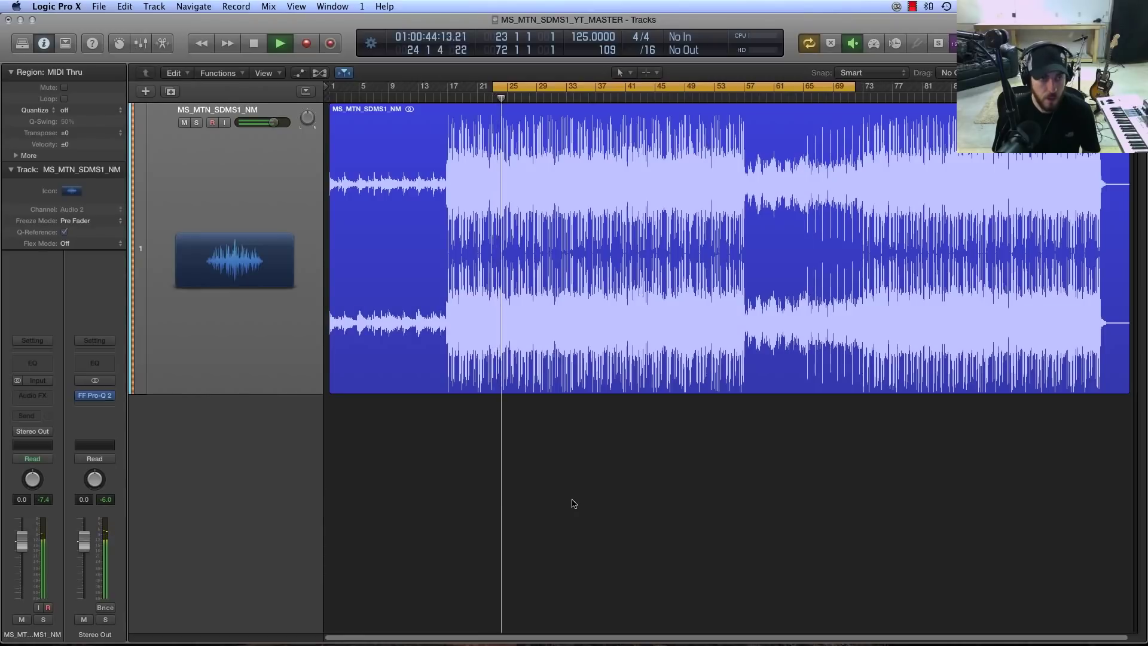
pyautogui.press('space')
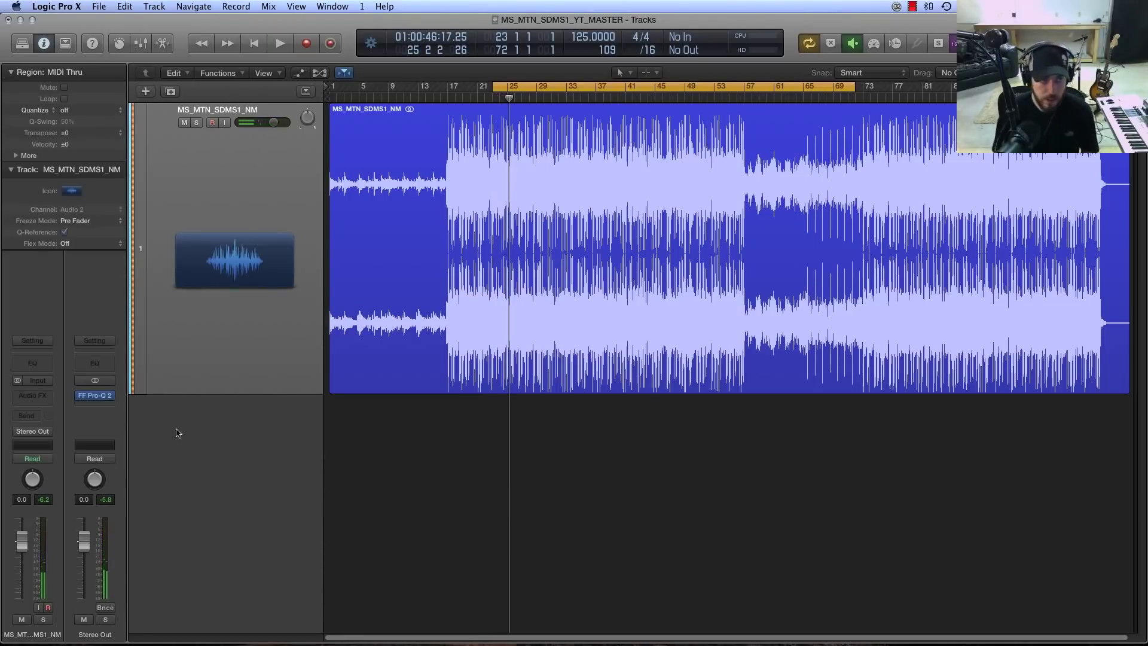
# - Insert a stereo Gain plug-in below Pro-Q 2 on the Stereo Out and reposition its window
pyautogui.click(94, 406)
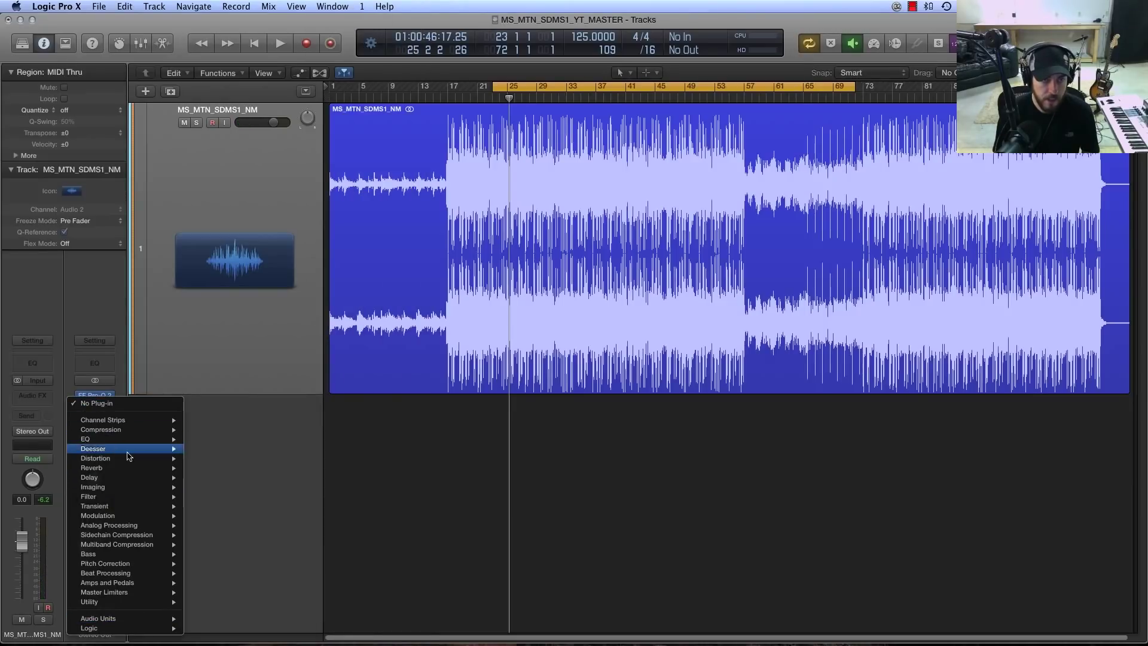
pyautogui.moveTo(137, 603)
pyautogui.moveTo(257, 603)
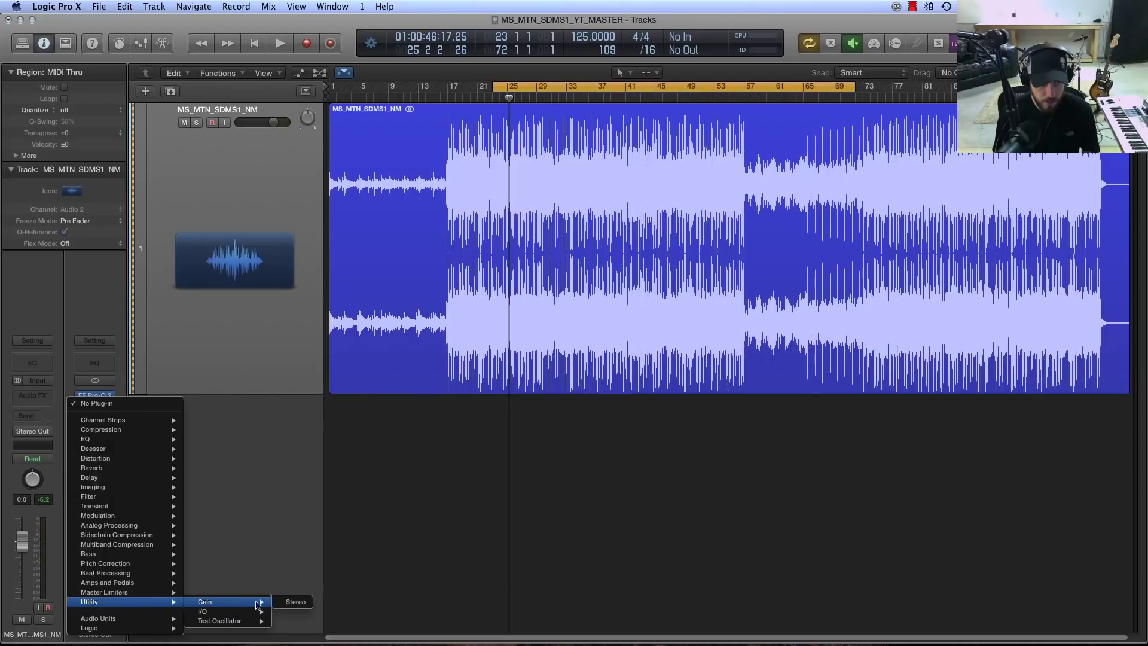
pyautogui.click(296, 601)
pyautogui.moveTo(136, 54); pyautogui.dragTo(832, 383)
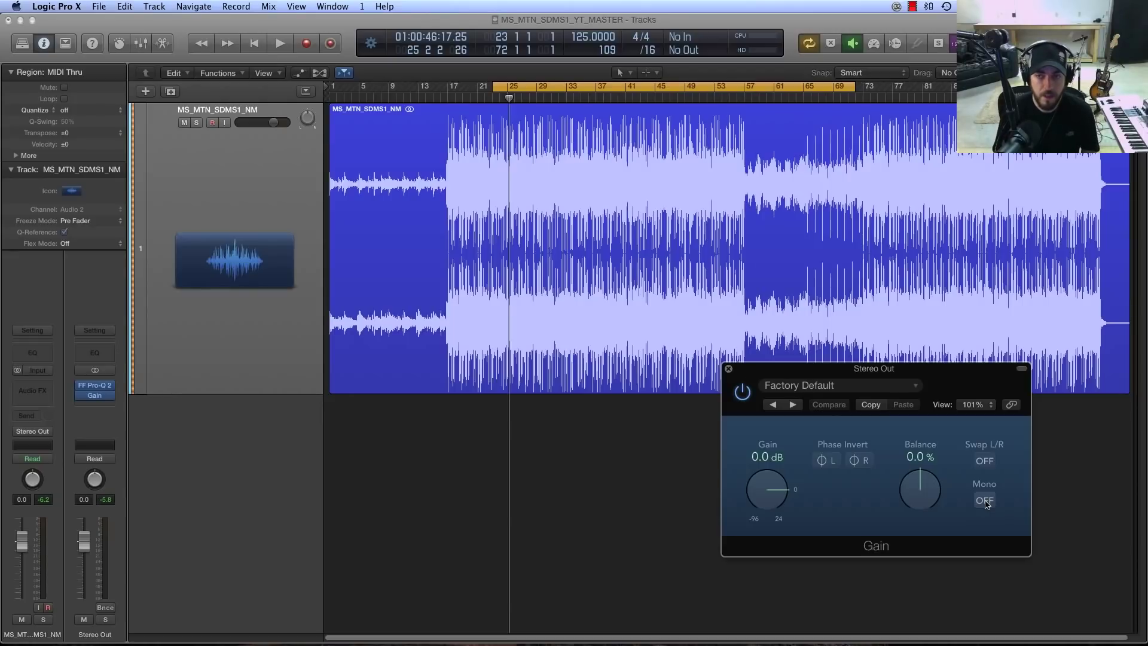
pyautogui.moveTo(911, 371); pyautogui.dragTo(933, 371)
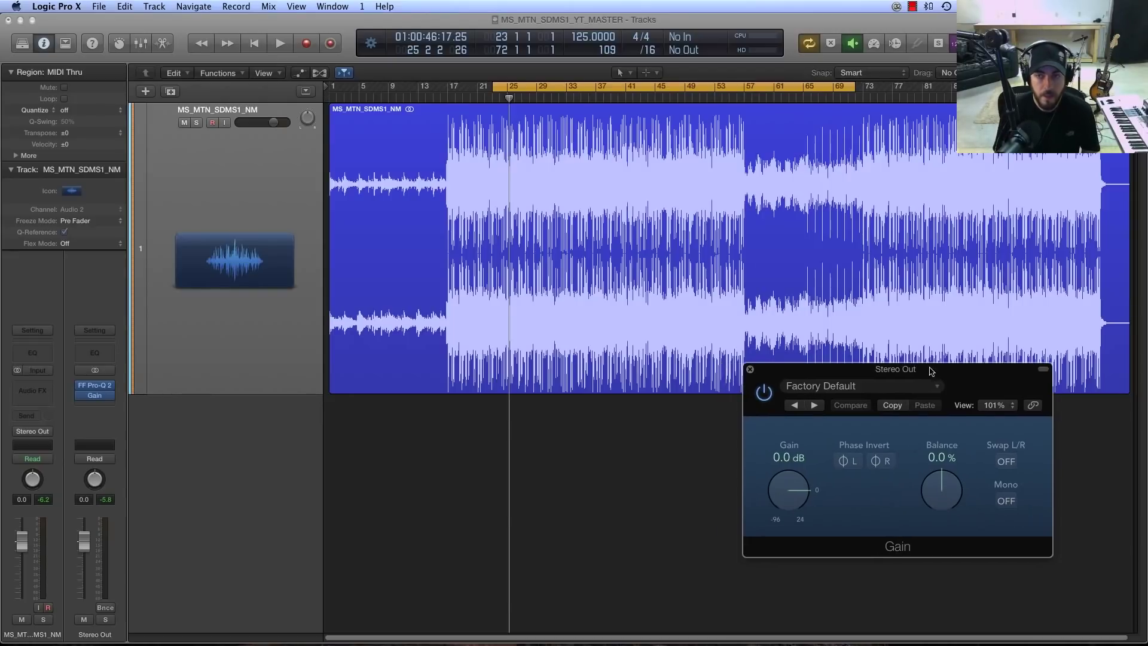
# - Compare the song in mono and stereo during playback using the Gain plug-in, leave Mono off and close its window
pyautogui.press('space')
pyautogui.click(1006, 501)
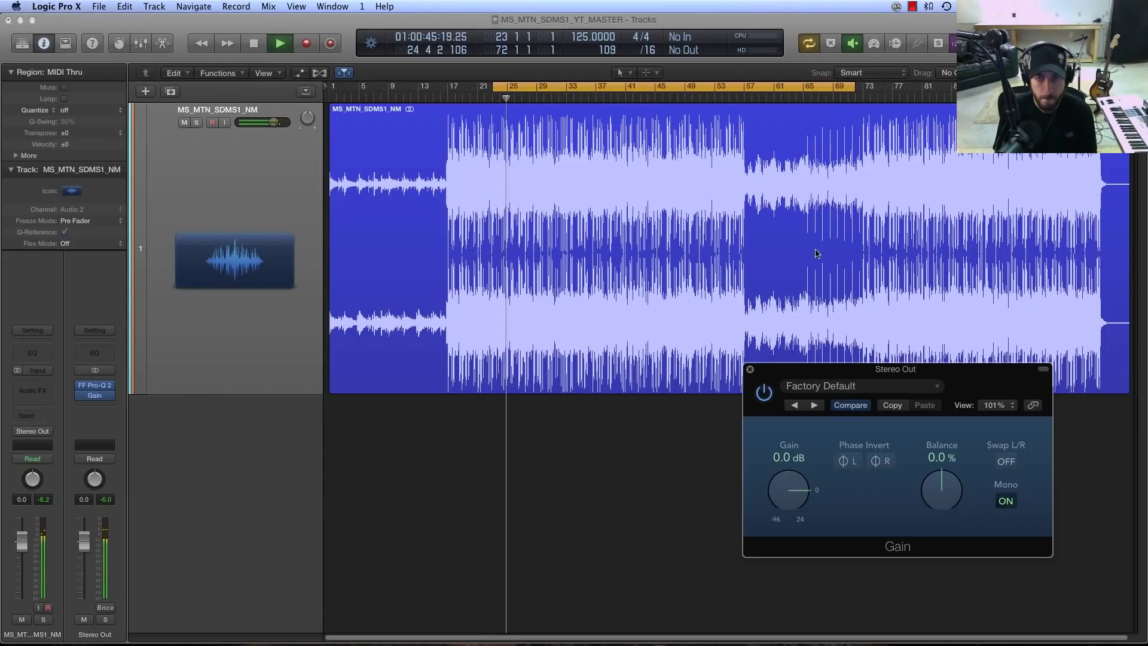
pyautogui.click(1006, 502)
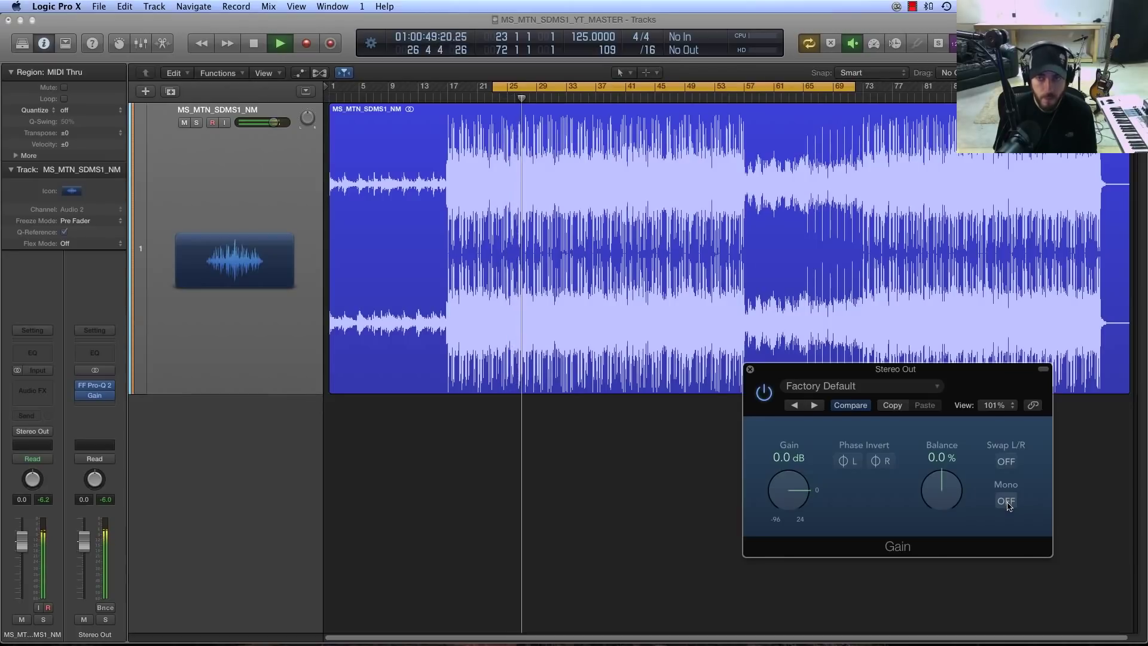
pyautogui.click(1006, 502)
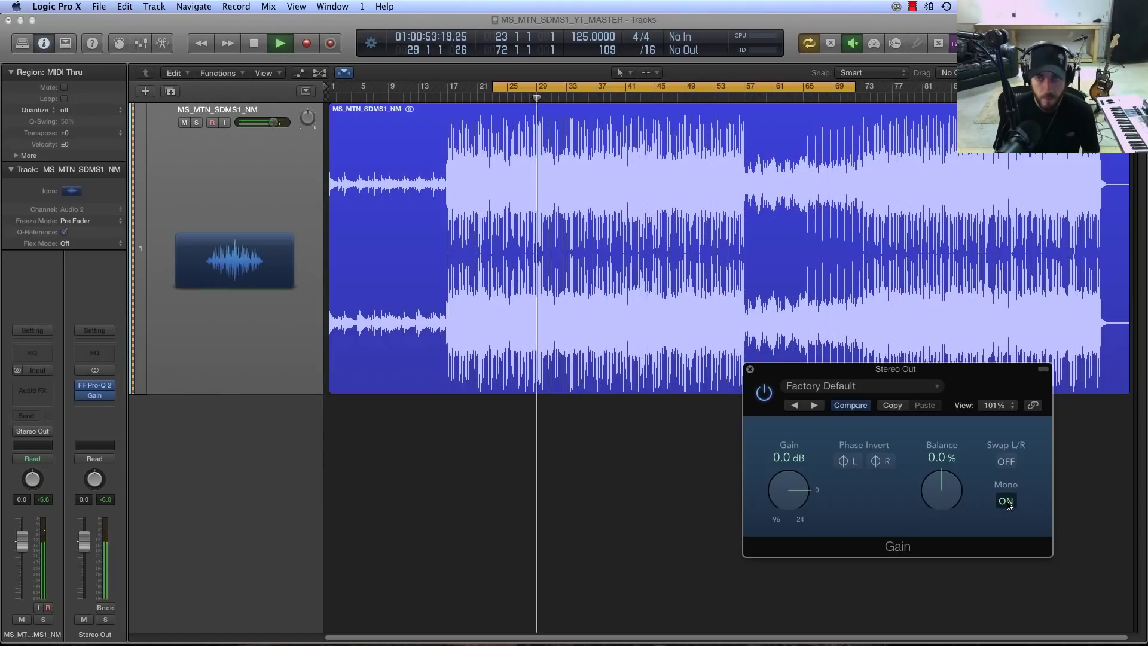
pyautogui.press('space')
pyautogui.click(1006, 502)
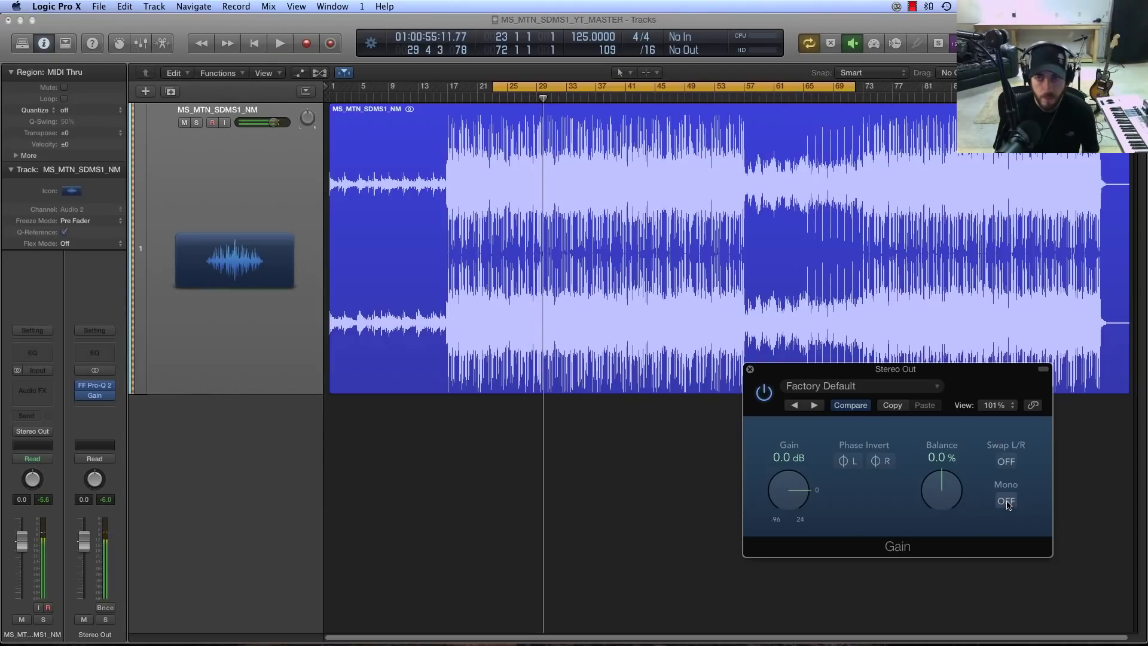
pyautogui.click(750, 369)
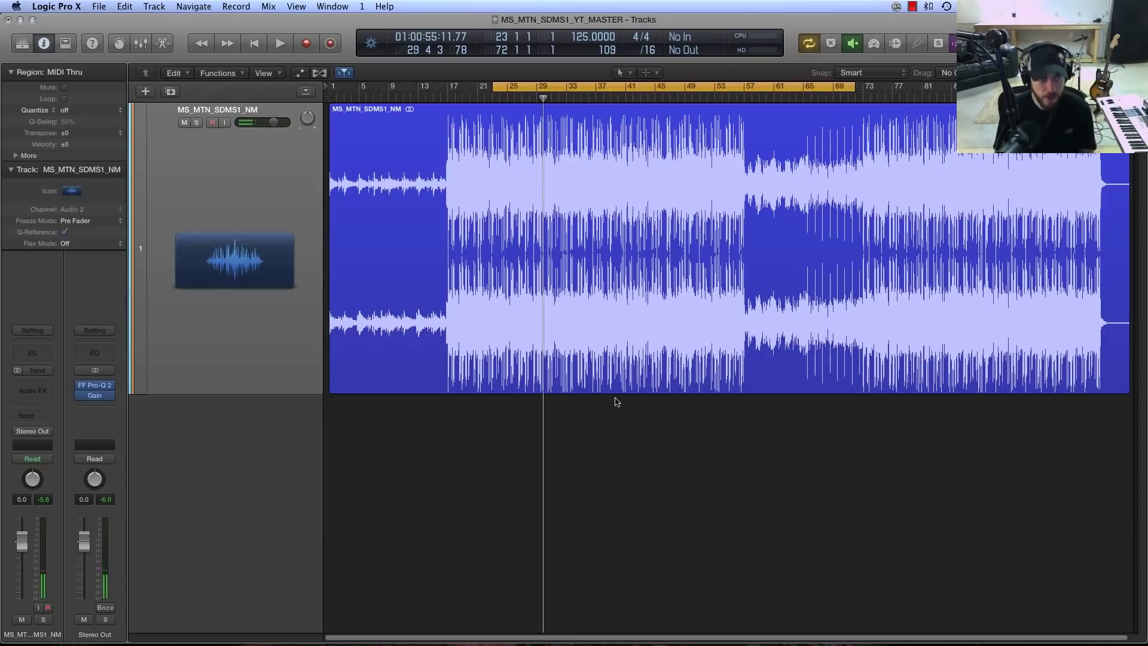
# - Move the Gain plug-in one slot lower on the Stereo Out, leaving an empty slot after Pro-Q 2, and reposition its window
pyautogui.click(104, 398)
pyautogui.click(108, 408)
pyautogui.click(96, 403)
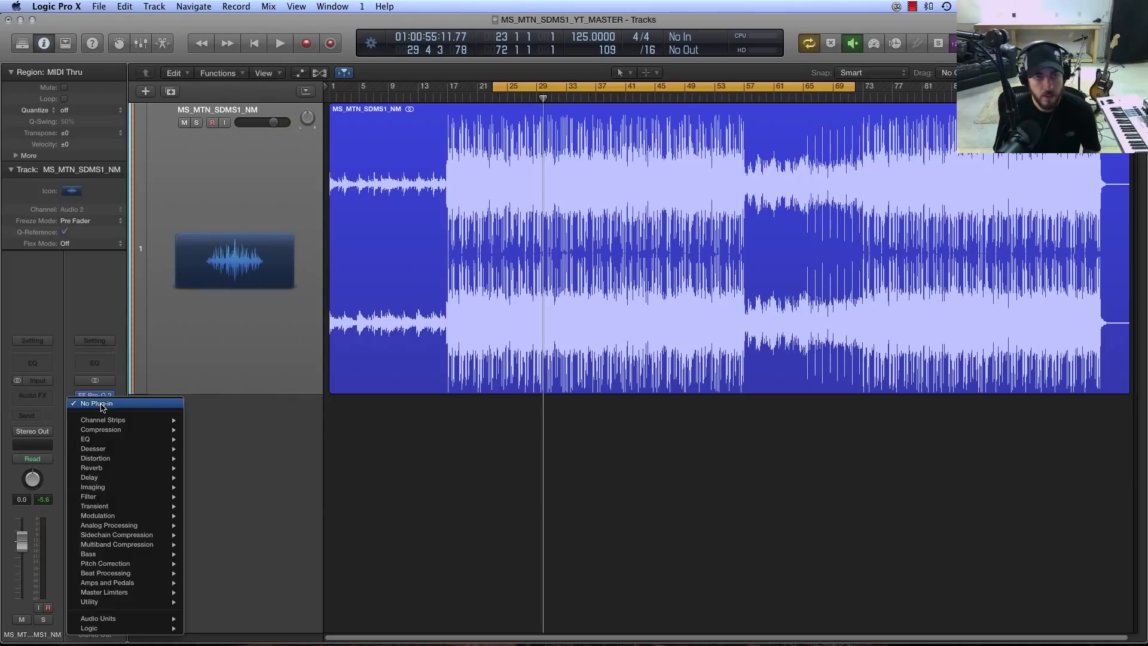
pyautogui.click(454, 486)
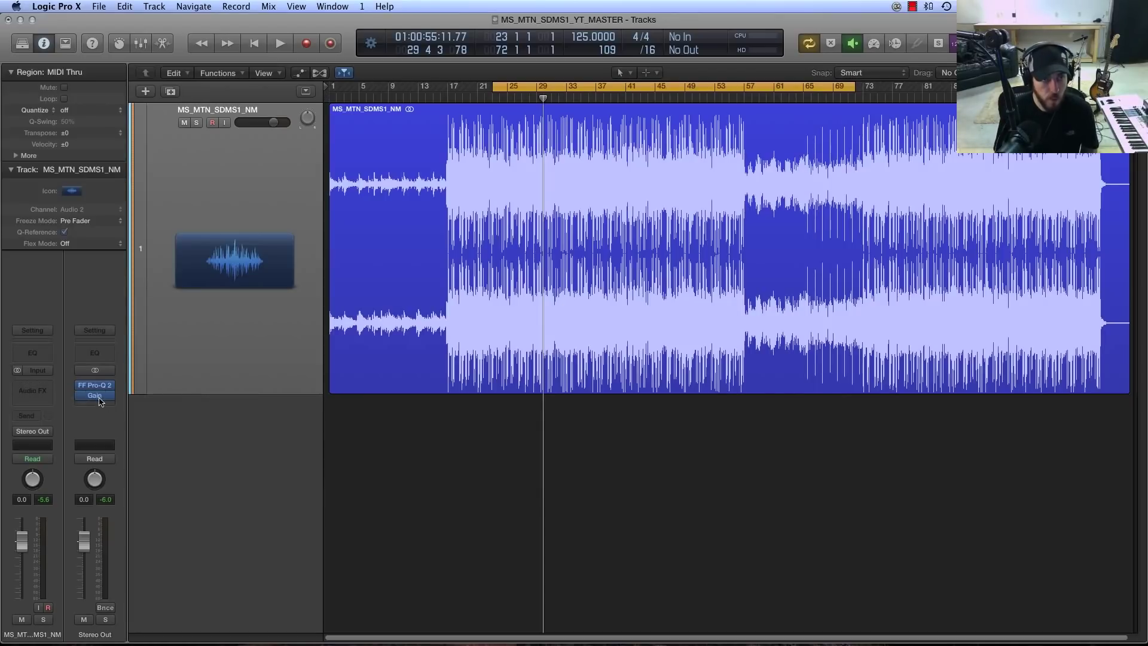
pyautogui.click(96, 395)
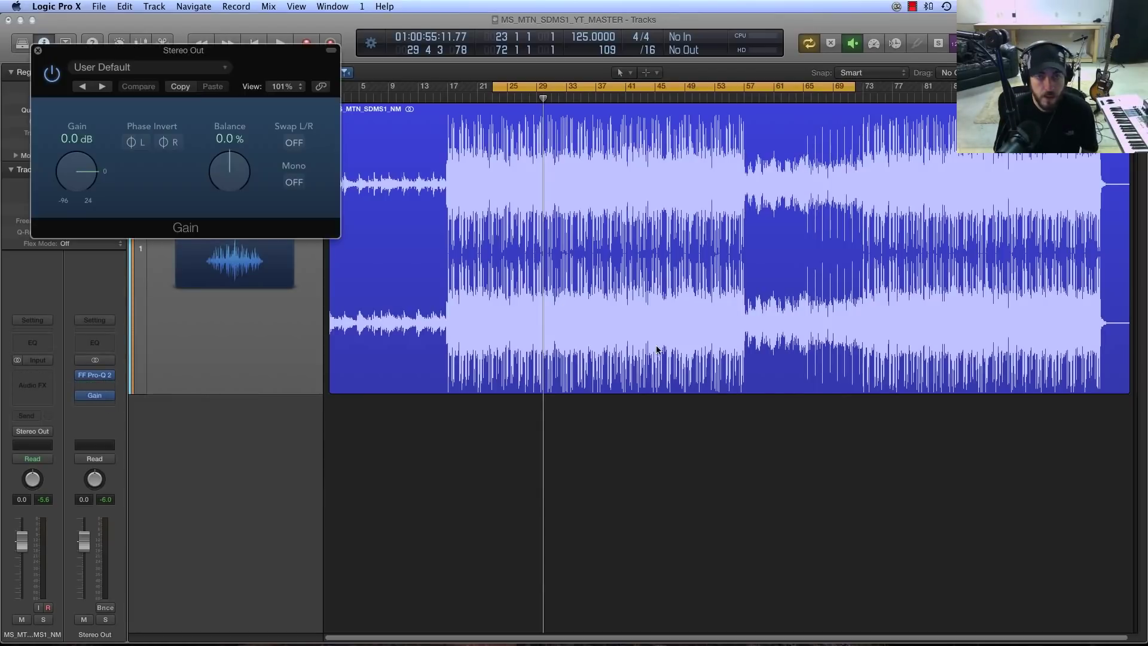
pyautogui.moveTo(230, 62); pyautogui.dragTo(911, 434)
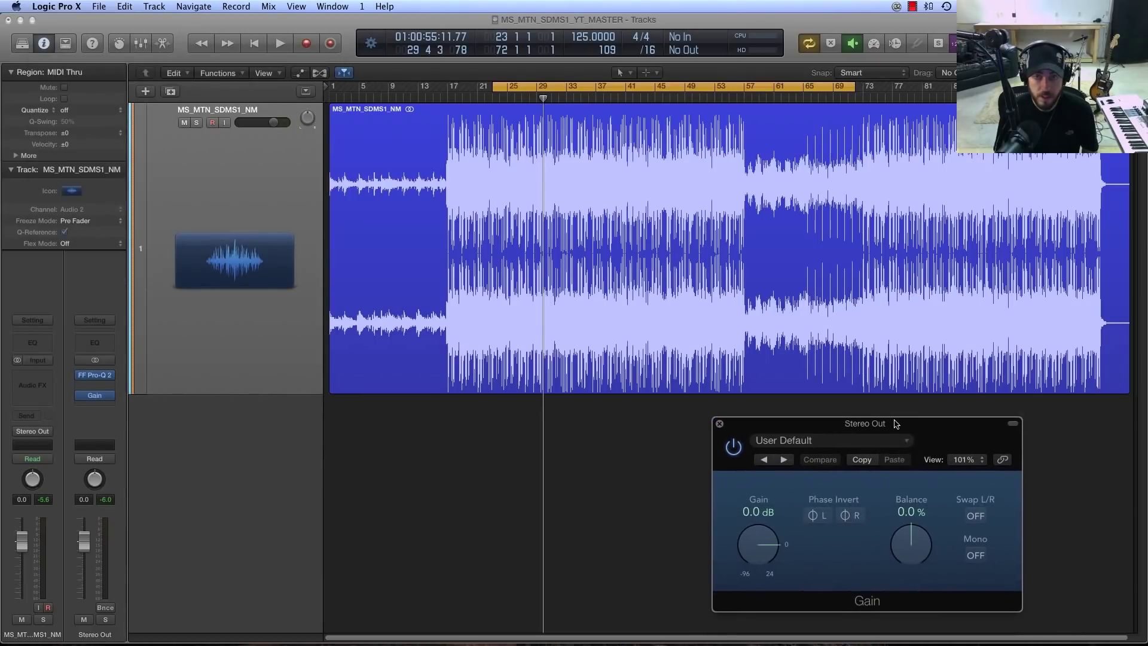
# - Insert the stereo Vitamin plug-in between Pro-Q 2 and Gain on the Stereo Out and reposition its window
pyautogui.click(110, 385)
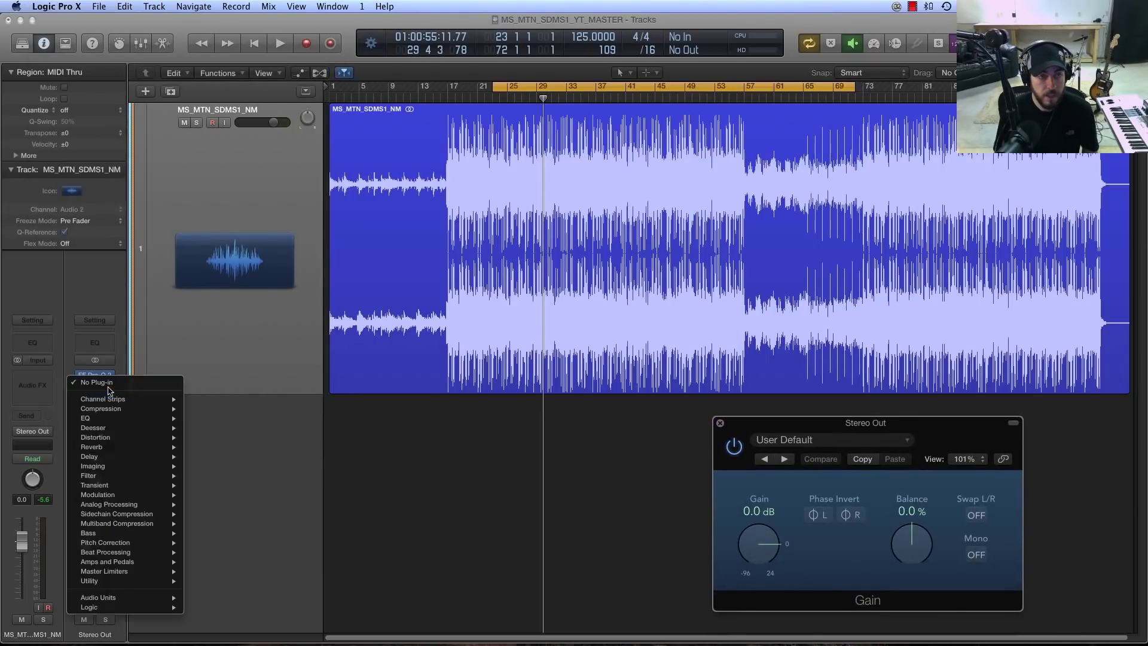
pyautogui.moveTo(179, 597)
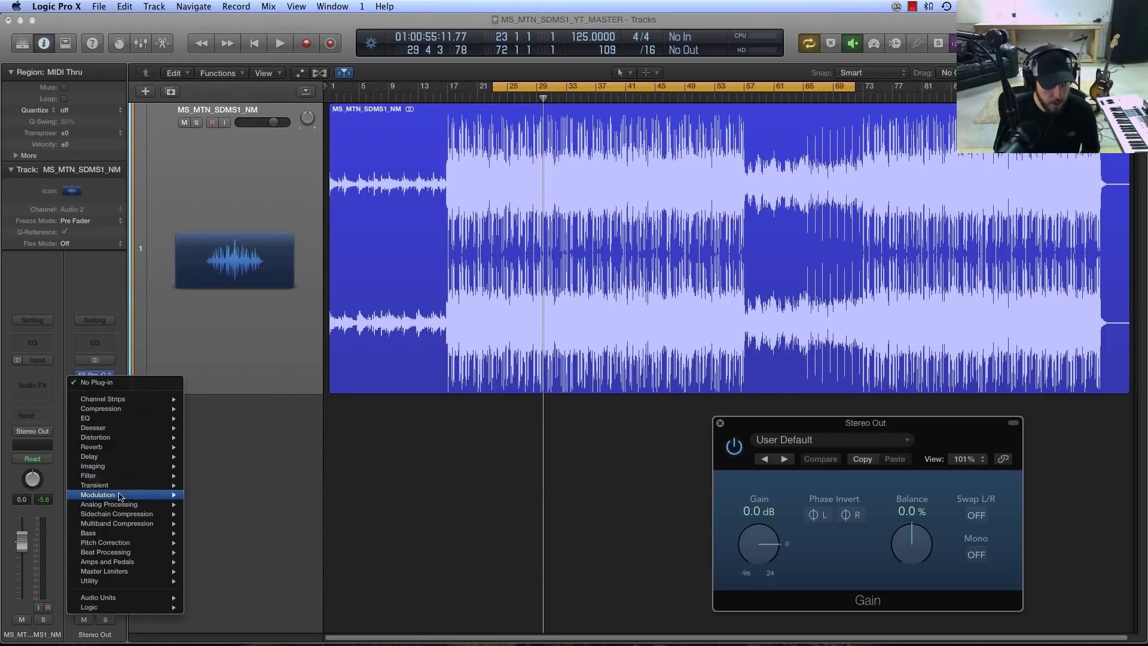
pyautogui.moveTo(127, 553)
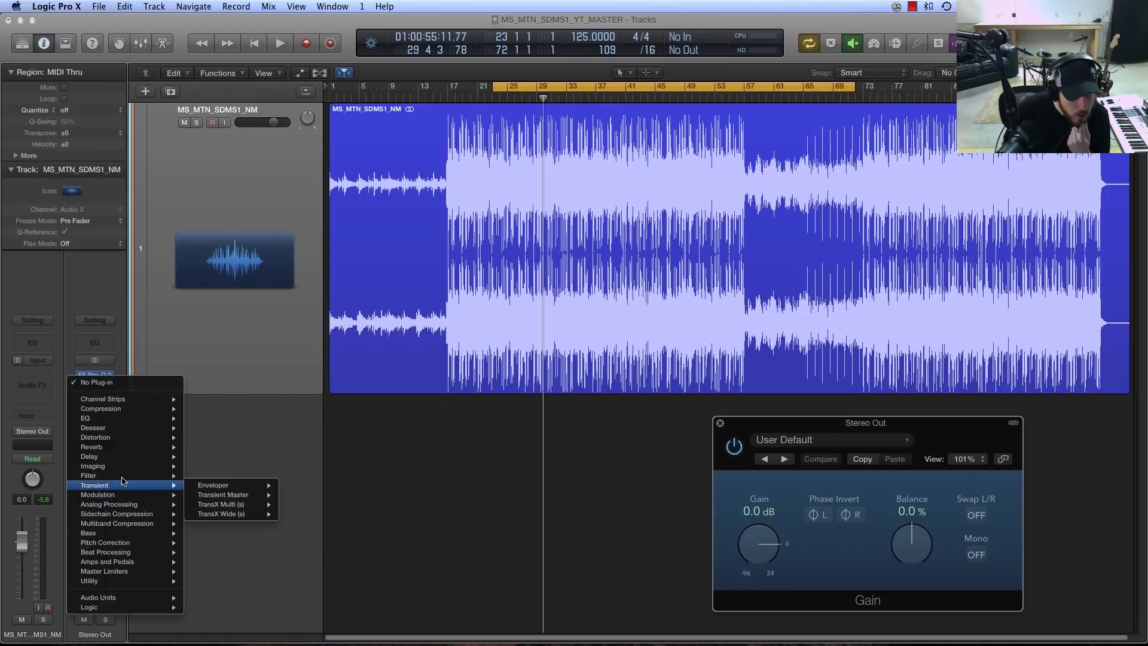
pyautogui.moveTo(119, 465)
pyautogui.moveTo(248, 552)
pyautogui.click(331, 552)
pyautogui.moveTo(237, 55); pyautogui.dragTo(508, 266)
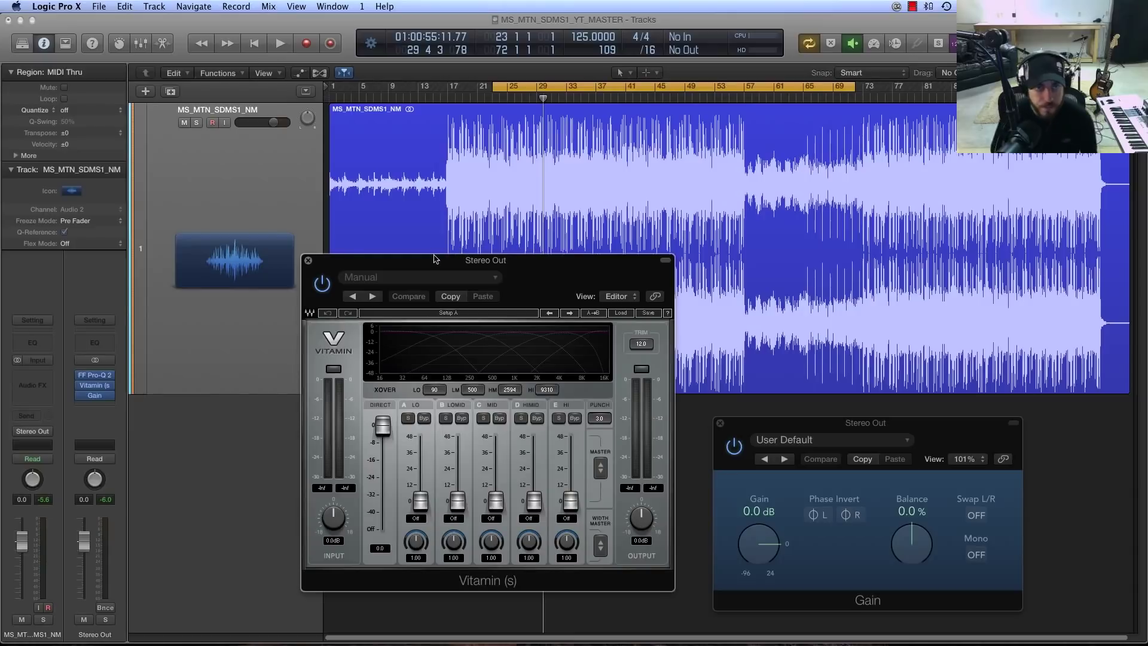
pyautogui.moveTo(437, 260); pyautogui.dragTo(436, 233)
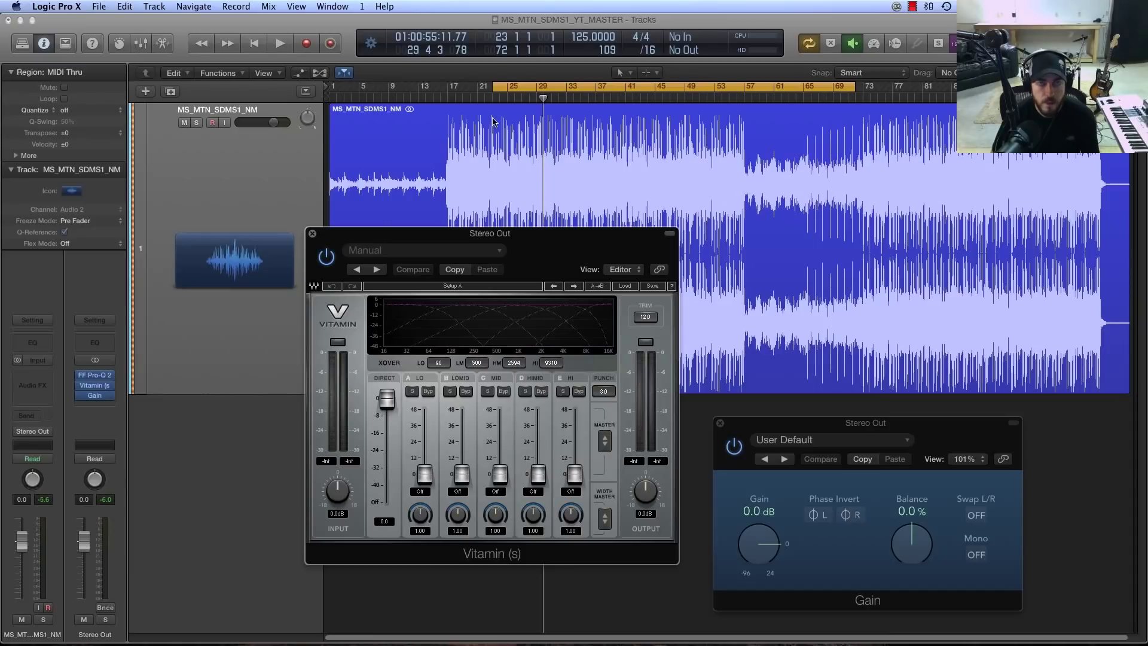
# - Set Vitamin's low crossover to 130 and narrow the LO band width to 0.31 while auditioning the song
pyautogui.press('space')
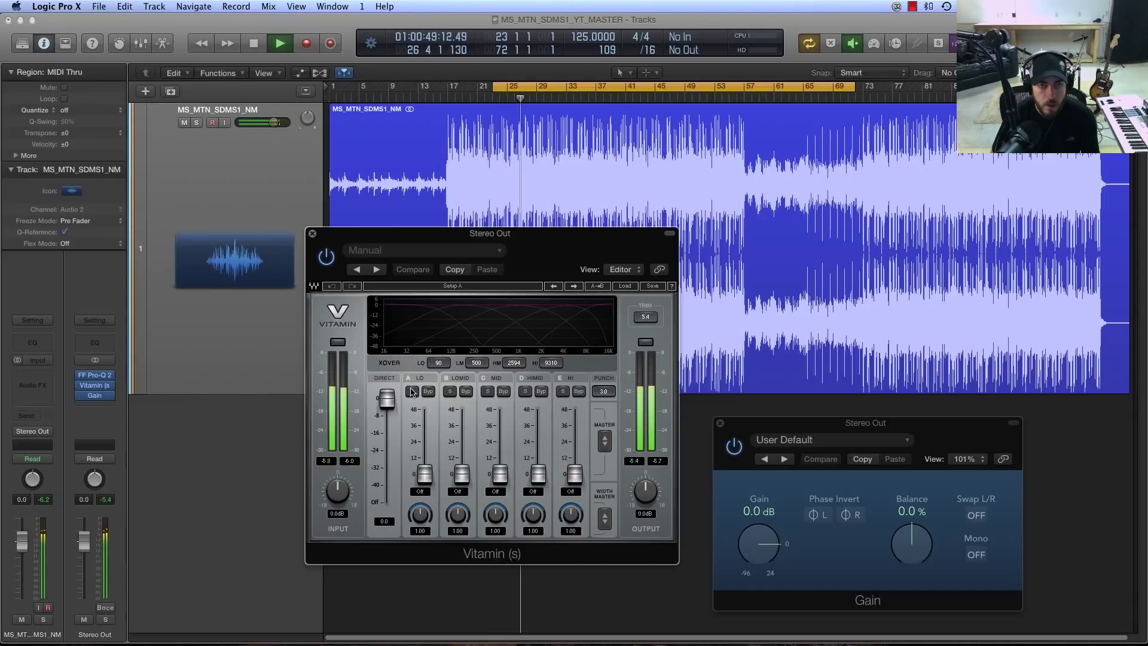
pyautogui.press('space')
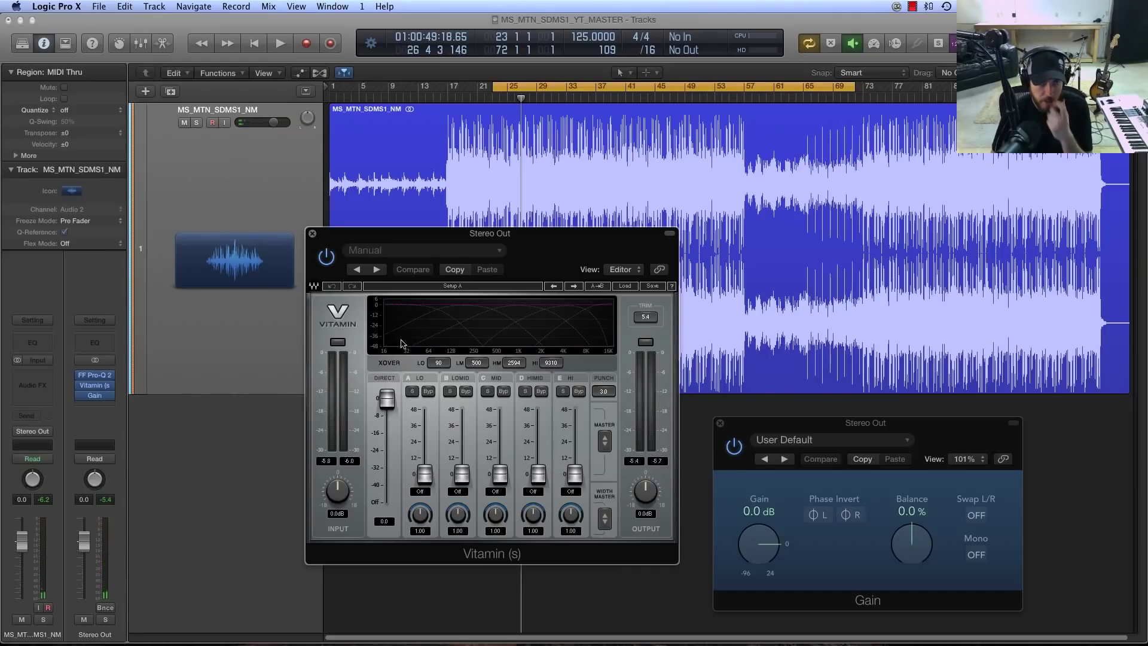
pyautogui.moveTo(441, 363); pyautogui.dragTo(441, 365)
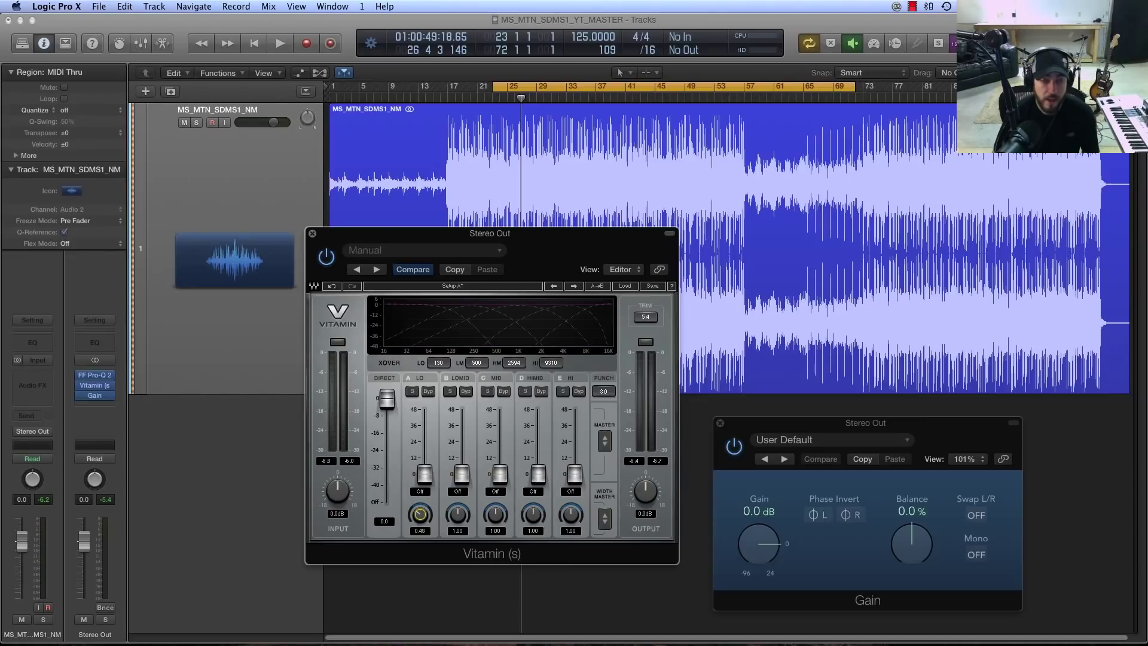
pyautogui.moveTo(420, 516); pyautogui.dragTo(422, 521)
pyautogui.press('space')
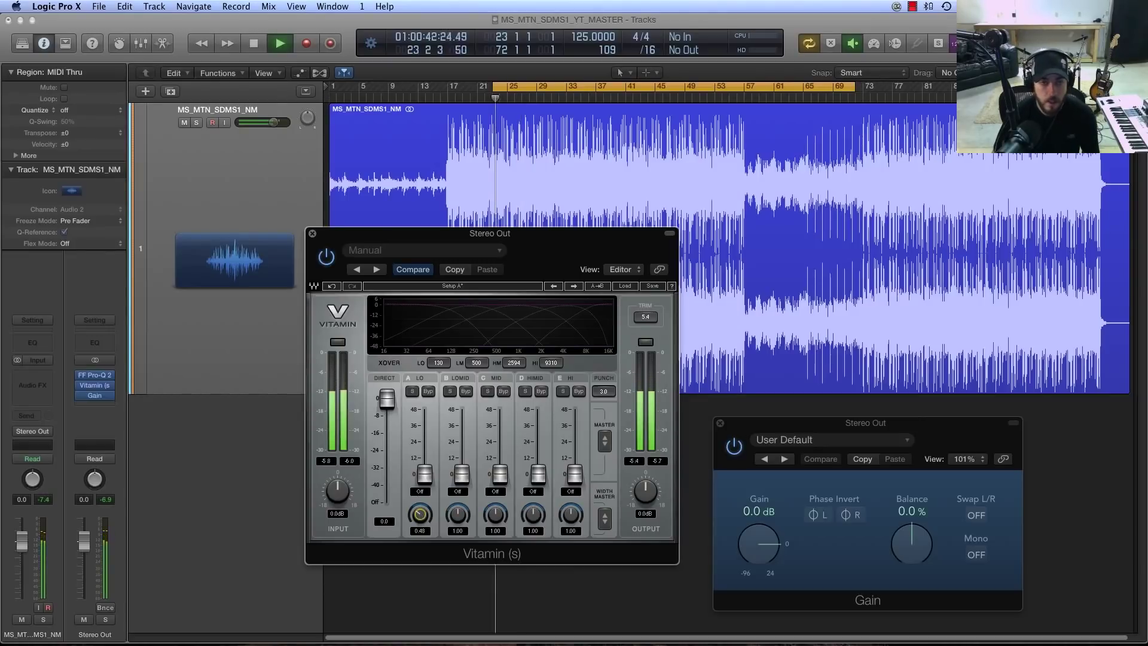
pyautogui.moveTo(422, 522)
pyautogui.mouseDown()
pyautogui.moveTo(422, 463)
pyautogui.moveTo(422, 515)
pyautogui.mouseUp()
pyautogui.press('space')
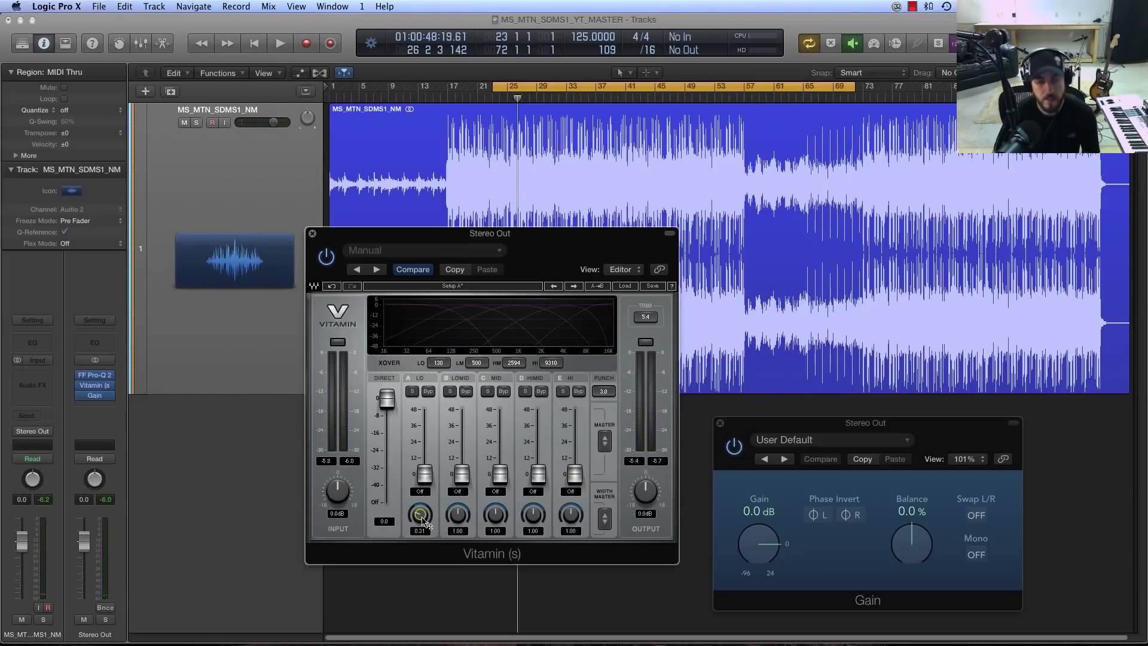
# - Solo Vitamin's LOMID band during playback, set its width to 1.32, compare it with the band bypassed and unsolo it
pyautogui.click(450, 392)
pyautogui.press('space')
pyautogui.moveTo(458, 520); pyautogui.dragTo(458, 521)
pyautogui.click(466, 392)
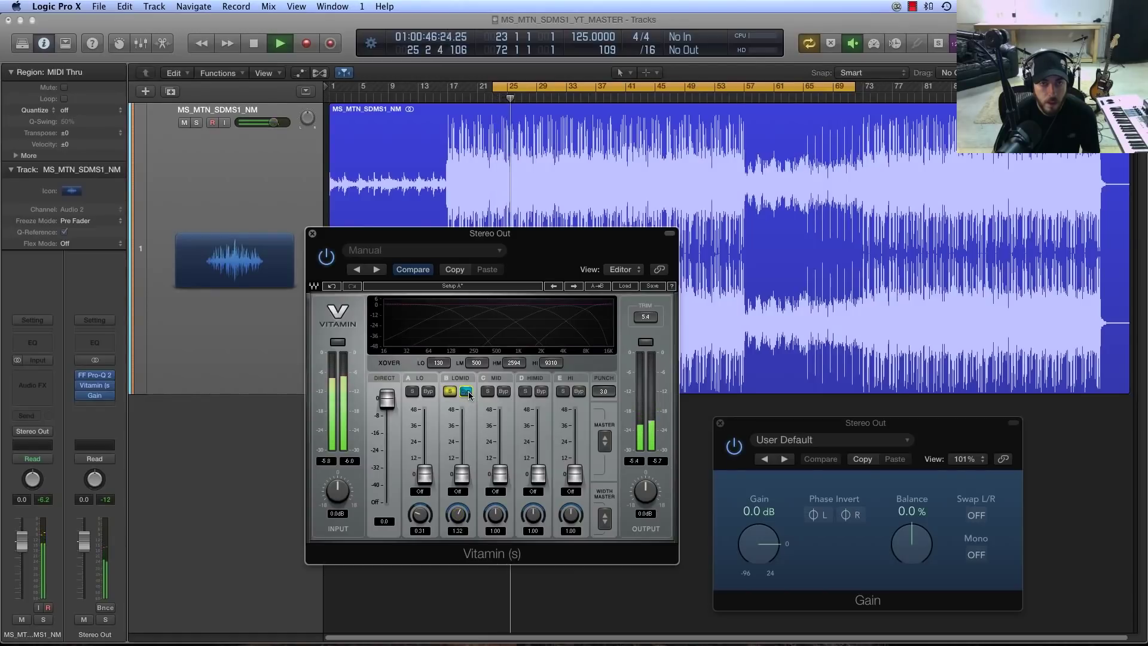
pyautogui.click(465, 393)
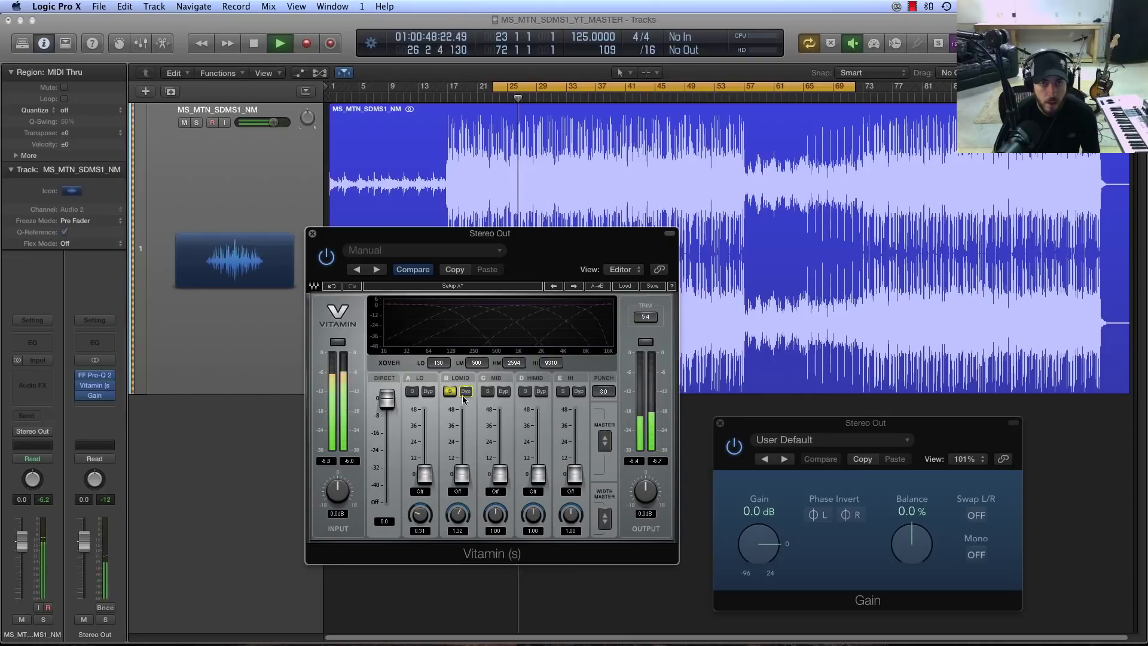
pyautogui.click(450, 391)
# - Solo Vitamin's MID band, widen it to 1.51, compare it with the band bypassed, and stop playback with the solo off
pyautogui.click(488, 392)
pyautogui.moveTo(497, 521)
pyautogui.mouseDown()
pyautogui.moveTo(497, 454)
pyautogui.moveTo(496, 545)
pyautogui.moveTo(494, 534)
pyautogui.mouseUp()
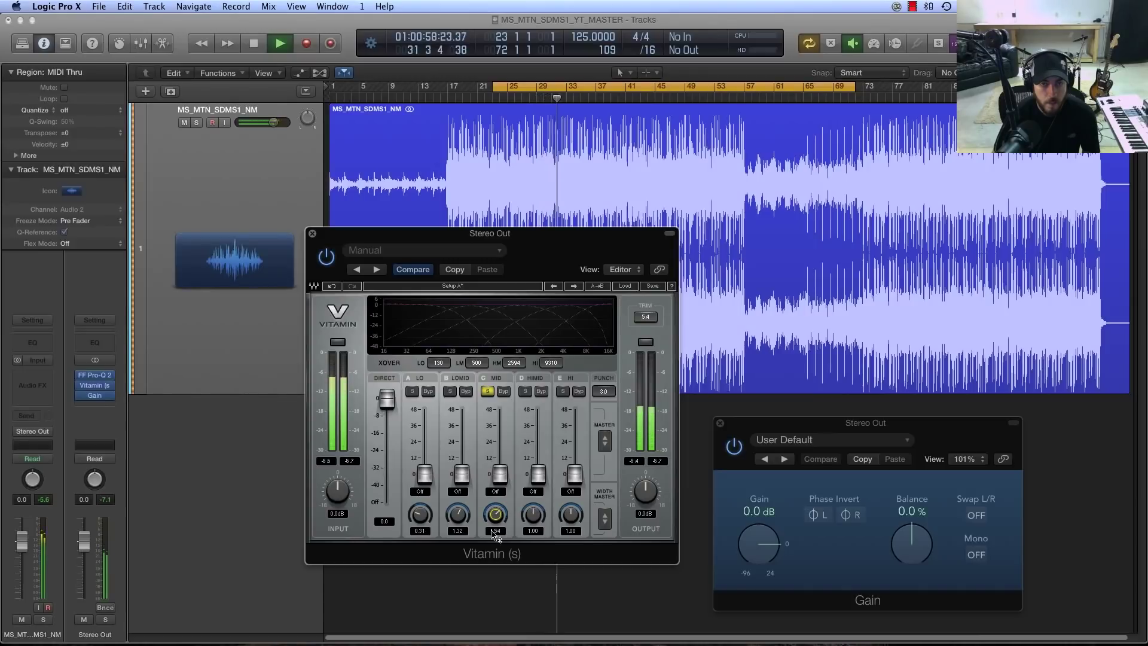
pyautogui.press('space')
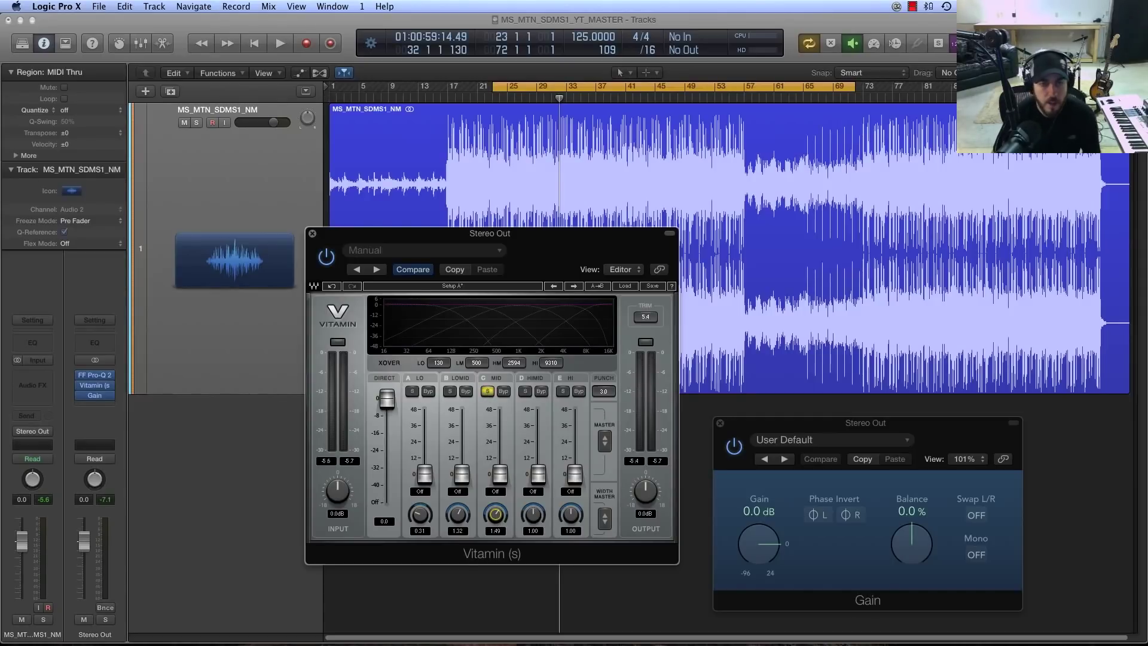
pyautogui.press('space')
pyautogui.click(503, 392)
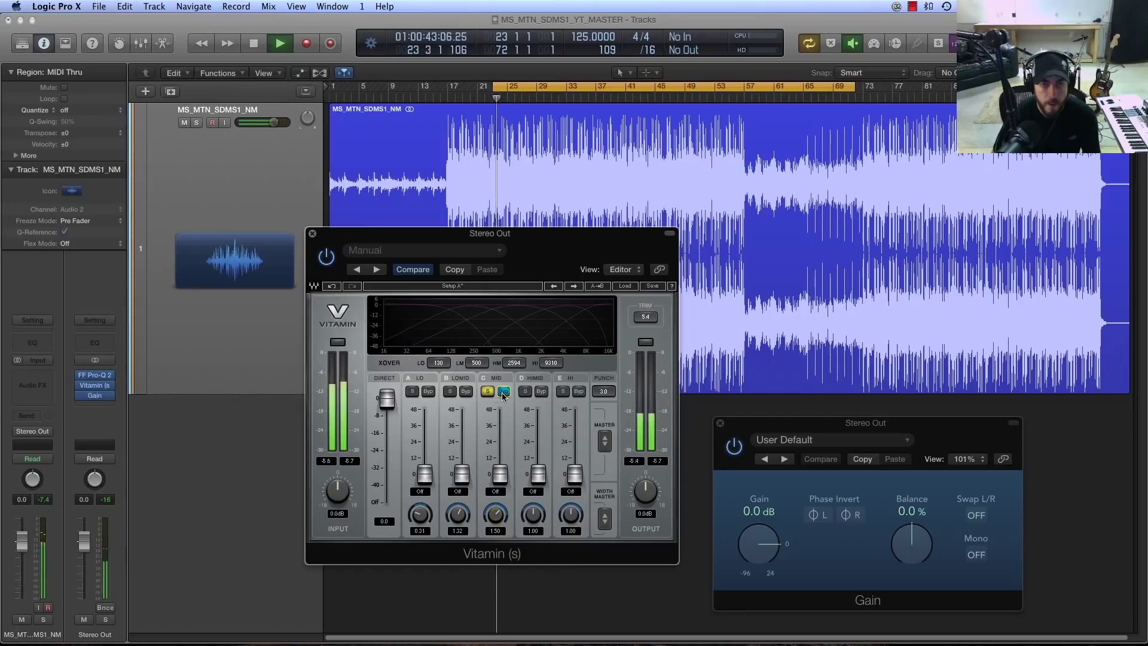
pyautogui.click(502, 393)
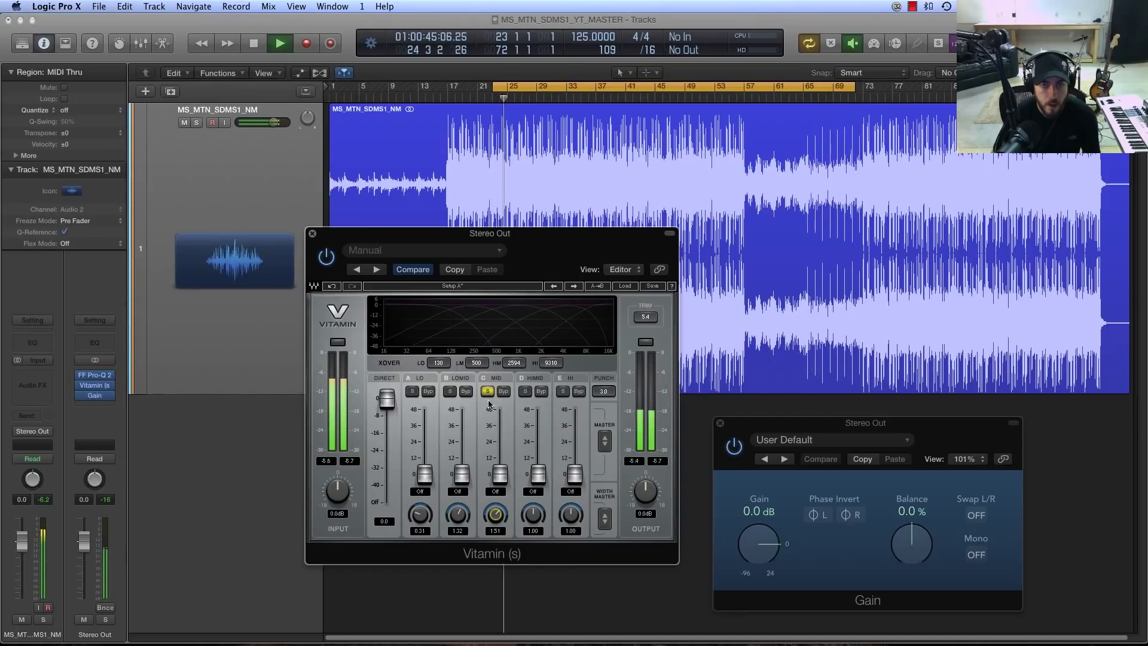
pyautogui.press('space')
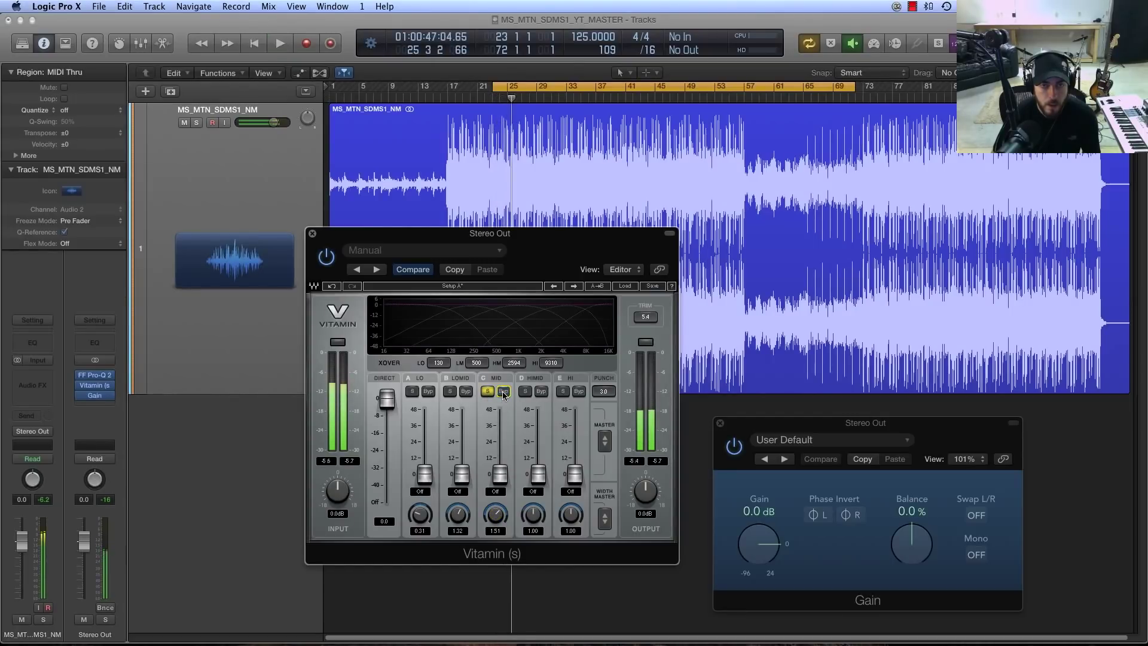
pyautogui.click(487, 391)
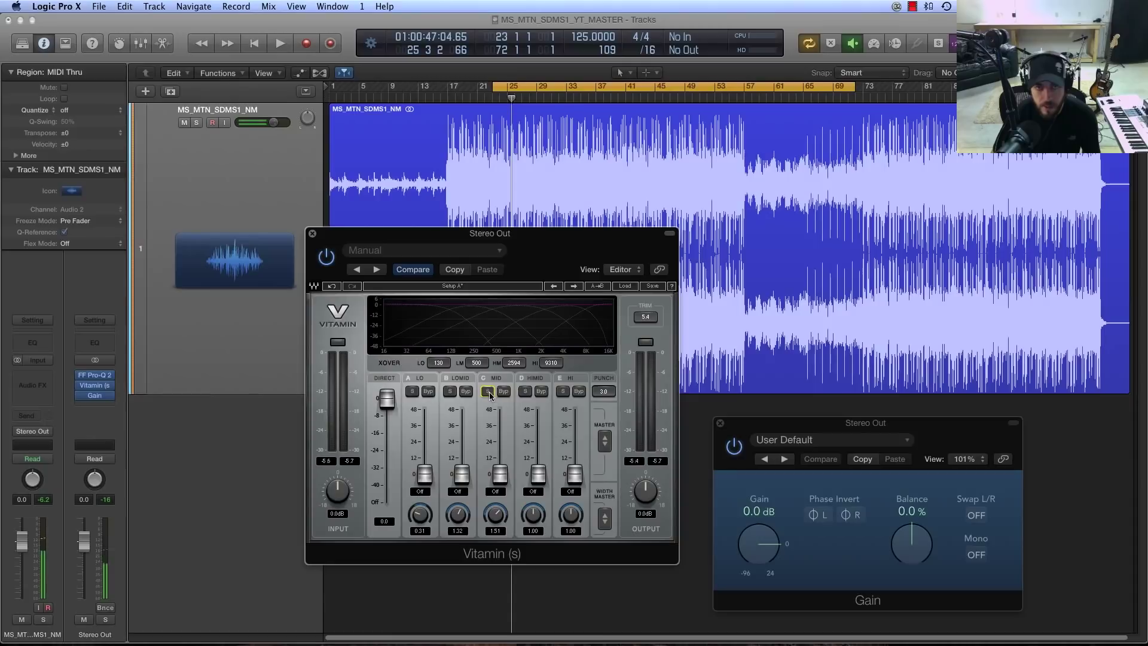
# - Set Vitamin's HIMID width to 1.42 and HI width to 1.27 during playback, auditioning the bands in solo
pyautogui.press('space')
pyautogui.moveTo(532, 514)
pyautogui.mouseDown()
pyautogui.moveTo(532, 490)
pyautogui.moveTo(532, 539)
pyautogui.moveTo(533, 487)
pyautogui.moveTo(533, 519)
pyautogui.moveTo(533, 503)
pyautogui.mouseUp()
pyautogui.click(526, 391)
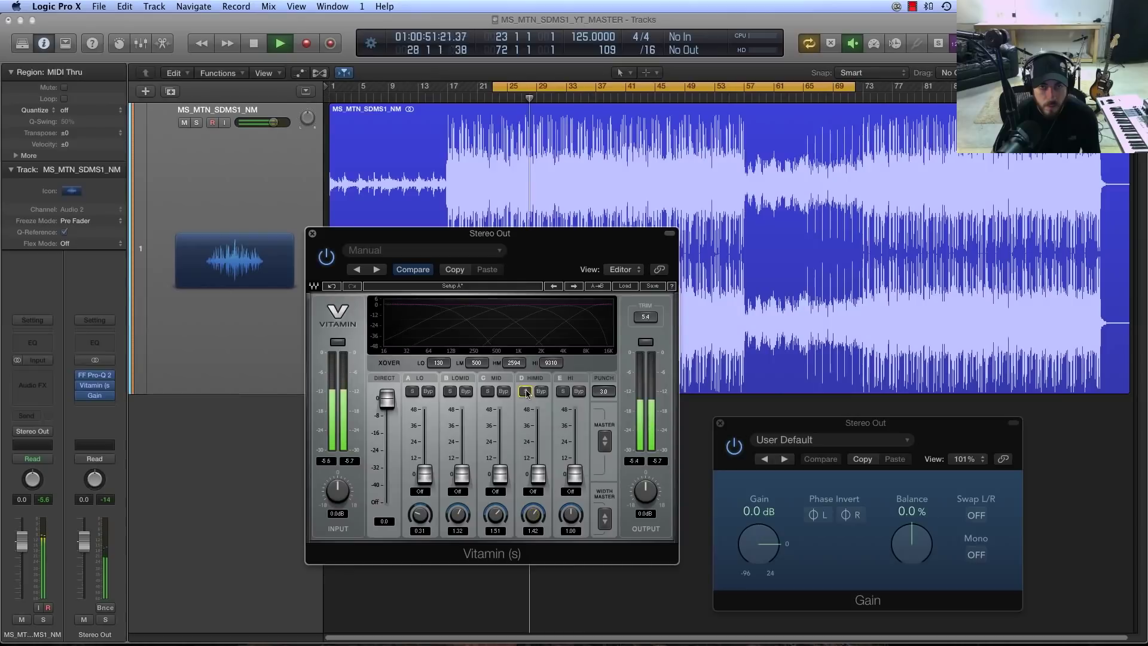
pyautogui.click(562, 391)
pyautogui.moveTo(570, 514)
pyautogui.mouseDown()
pyautogui.moveTo(570, 493)
pyautogui.moveTo(570, 507)
pyautogui.mouseUp()
pyautogui.click(563, 392)
pyautogui.press('space')
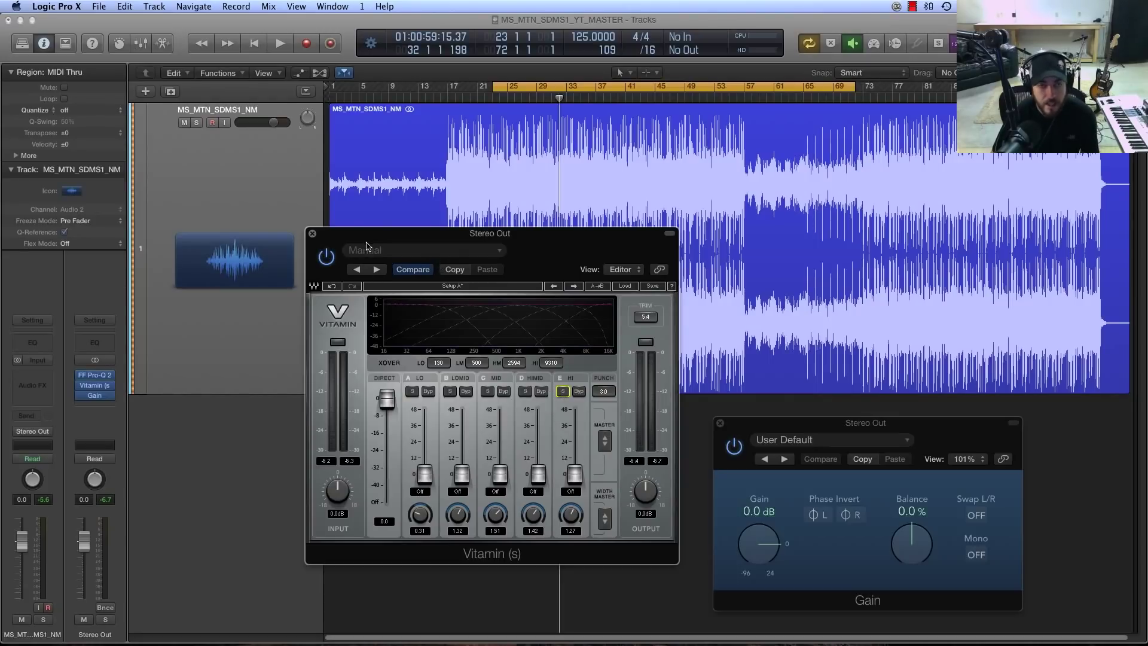
# - Compare the song with Vitamin bypassed and active during playback, leaving the plug-in switched on
pyautogui.press('space')
pyautogui.click(328, 258)
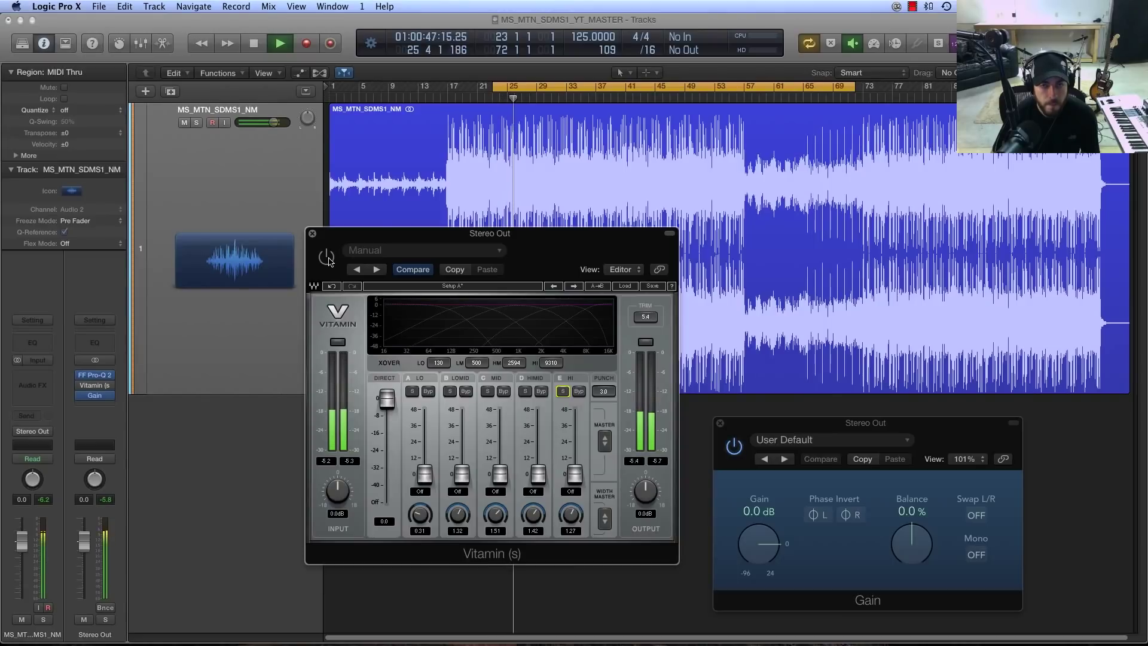
pyautogui.click(327, 260)
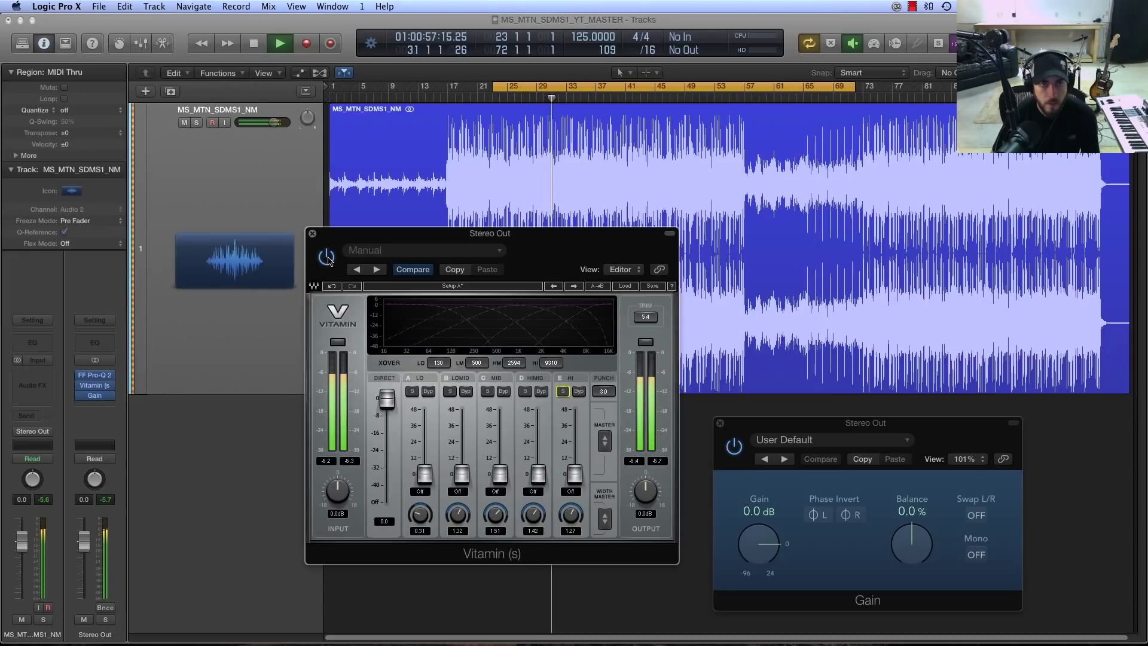
pyautogui.press('space')
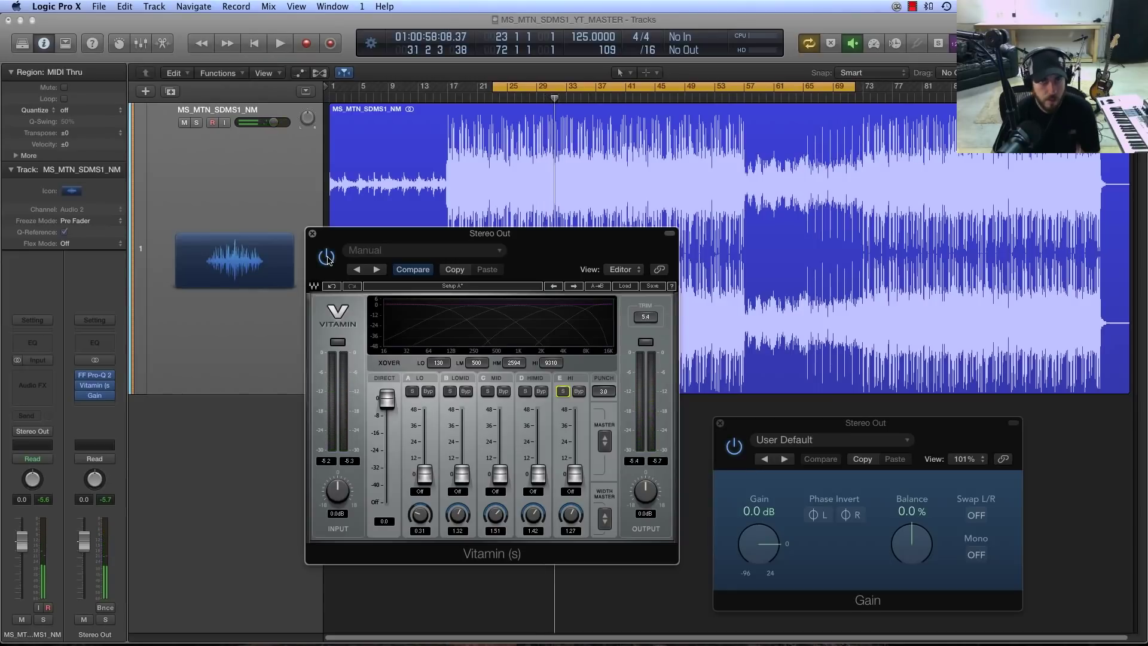
# - Reposition the Vitamin and Gain plug-in windows so that they sit side by side
pyautogui.moveTo(399, 237)
pyautogui.mouseDown()
pyautogui.moveTo(381, 239)
pyautogui.moveTo(391, 237)
pyautogui.mouseUp()
pyautogui.moveTo(722, 423); pyautogui.dragTo(704, 404)
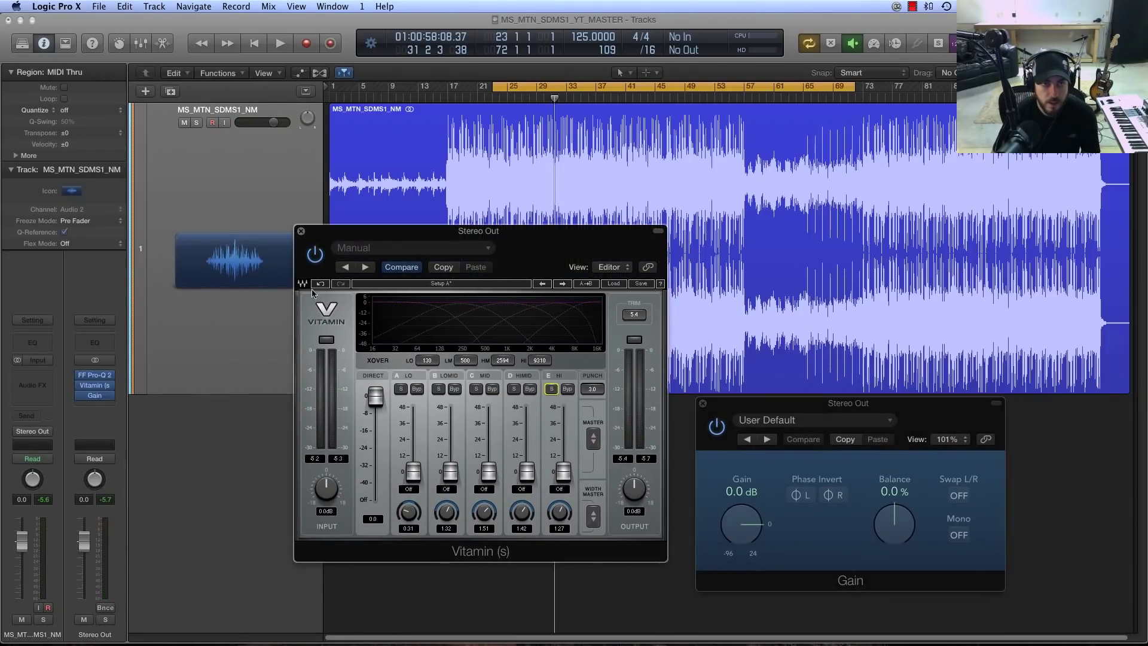
pyautogui.moveTo(373, 235); pyautogui.dragTo(375, 263)
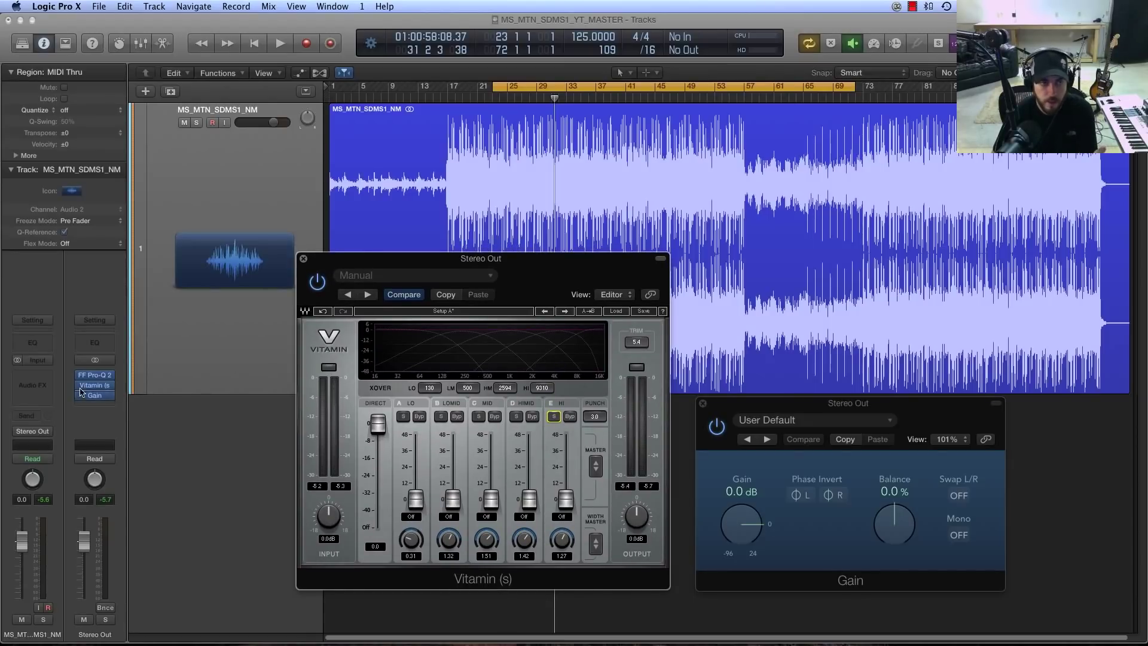
# - Insert a stereo iZotope Ozone 5 between Pro-Q 2 and Vitamin on the Stereo Out and reposition its window
pyautogui.click(111, 383)
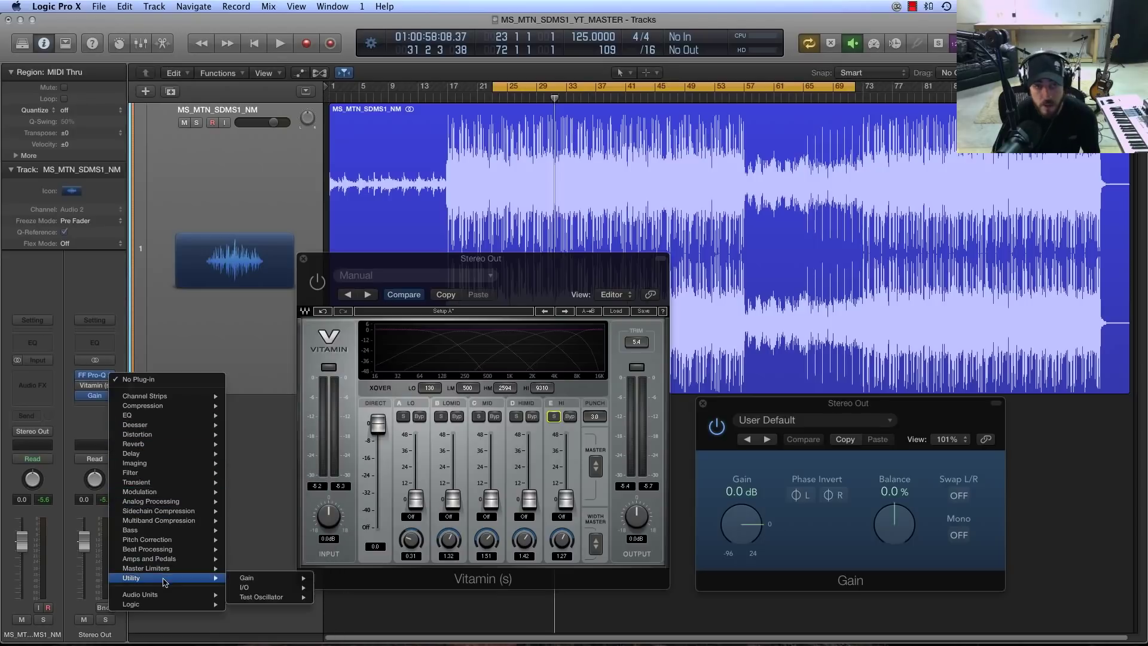
pyautogui.moveTo(162, 594)
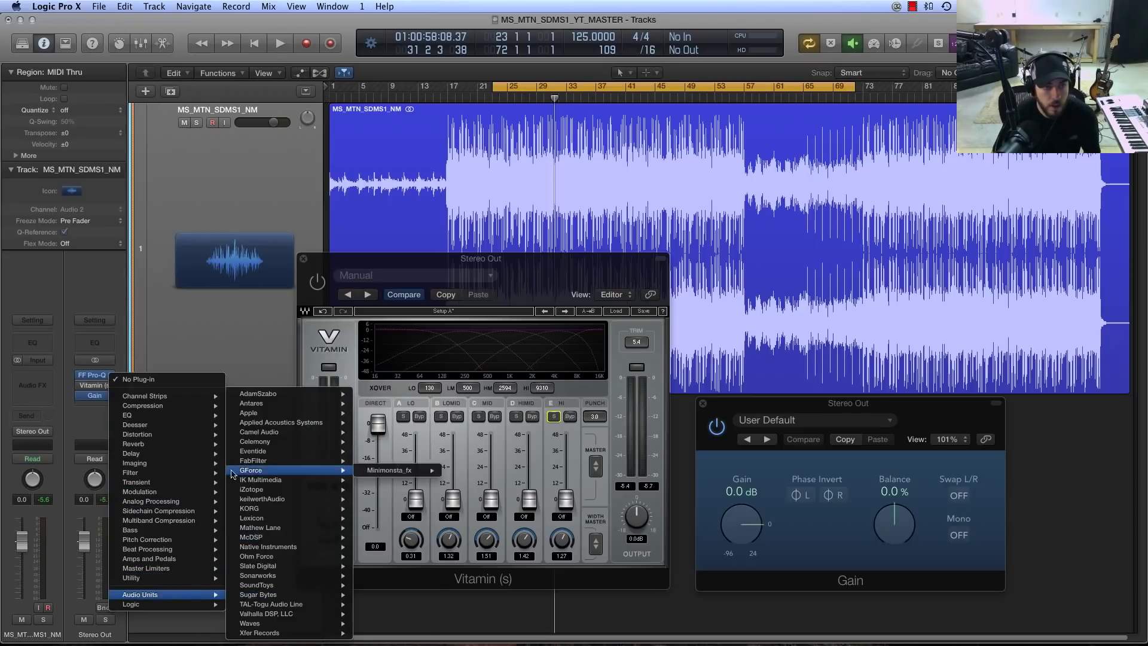
pyautogui.moveTo(186, 465)
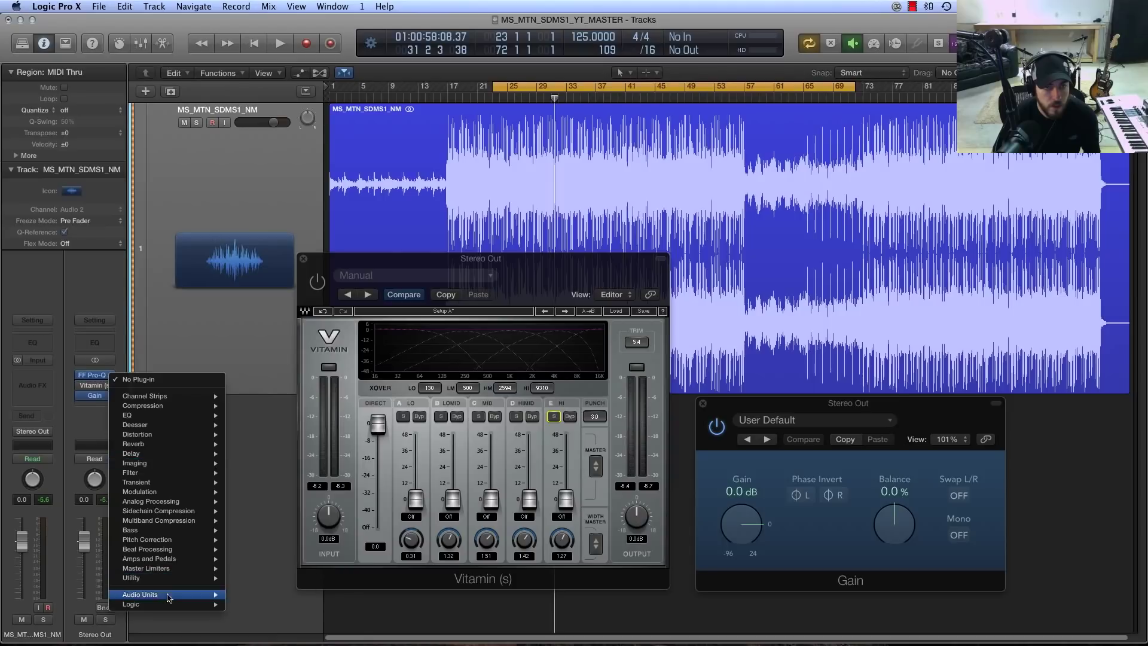
pyautogui.moveTo(167, 568)
pyautogui.moveTo(291, 570)
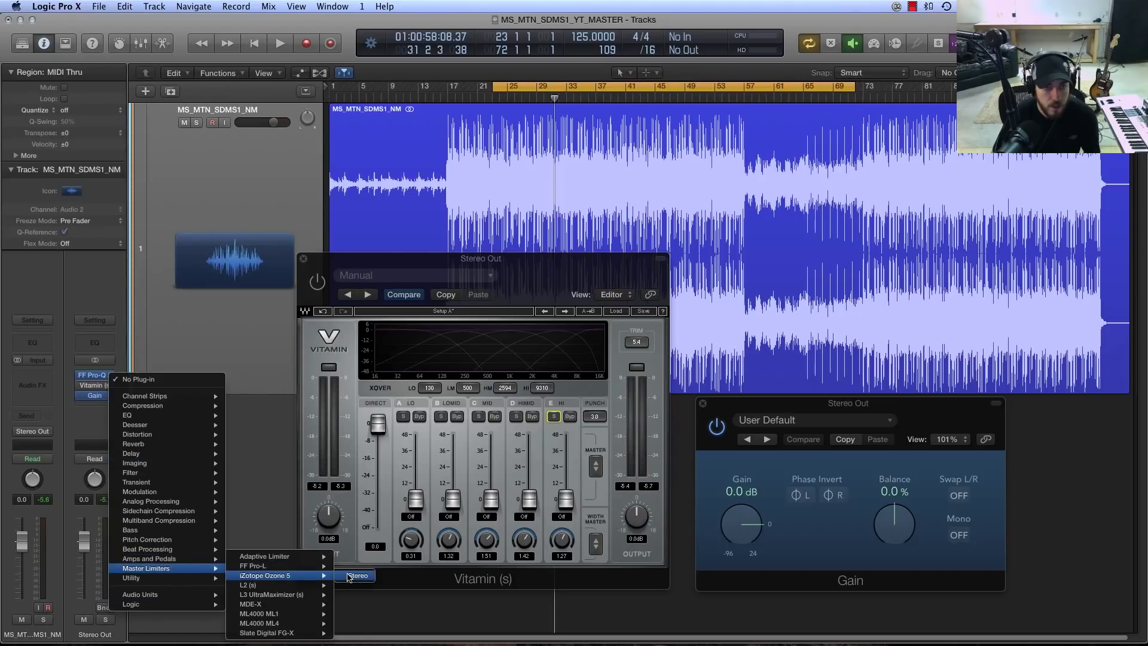
pyautogui.click(351, 575)
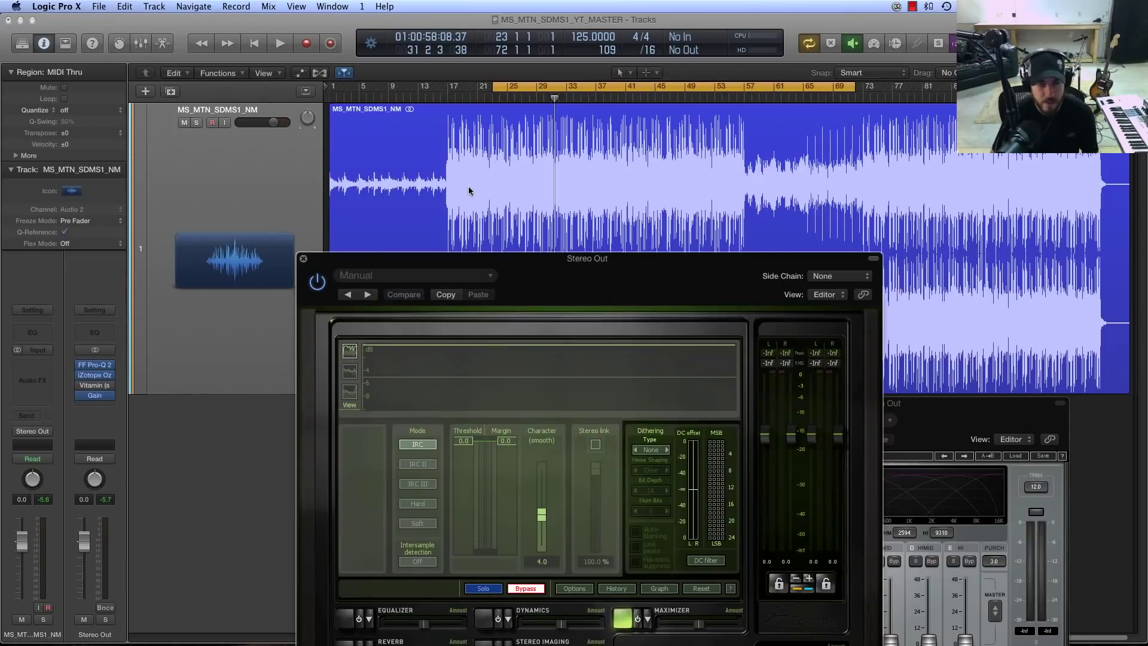
pyautogui.moveTo(482, 261); pyautogui.dragTo(459, 117)
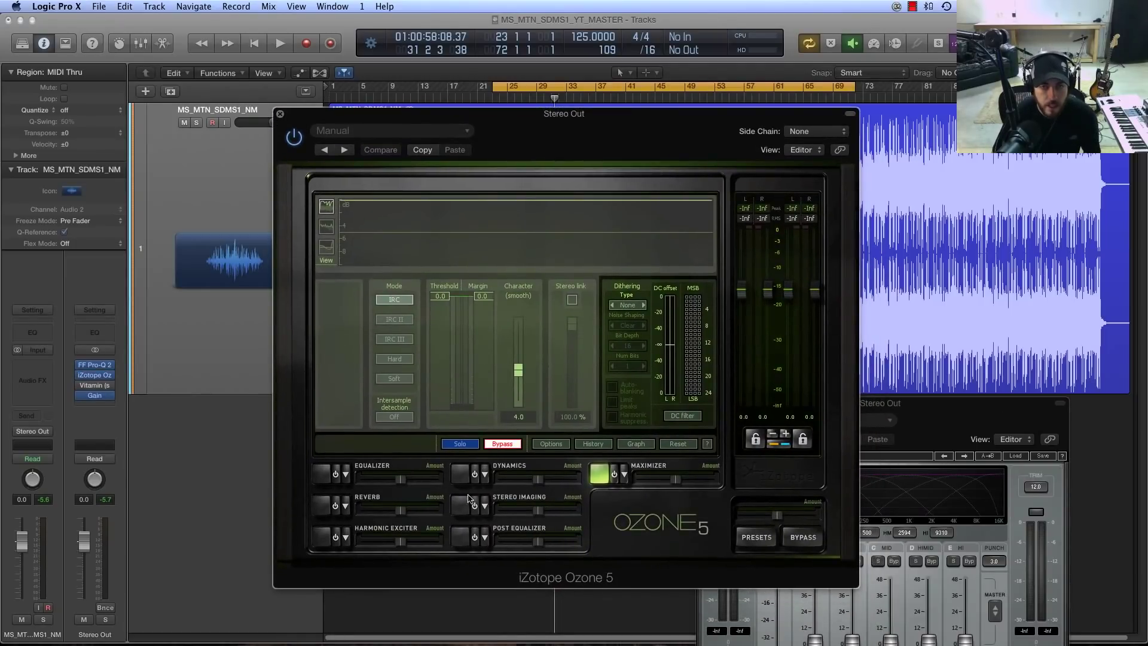
# - Enable Ozone 5's Stereo Imaging with a 165 Hz first crossover and Band 1 width of -62.5%, and enable the Harmonic Exciter
pyautogui.click(512, 504)
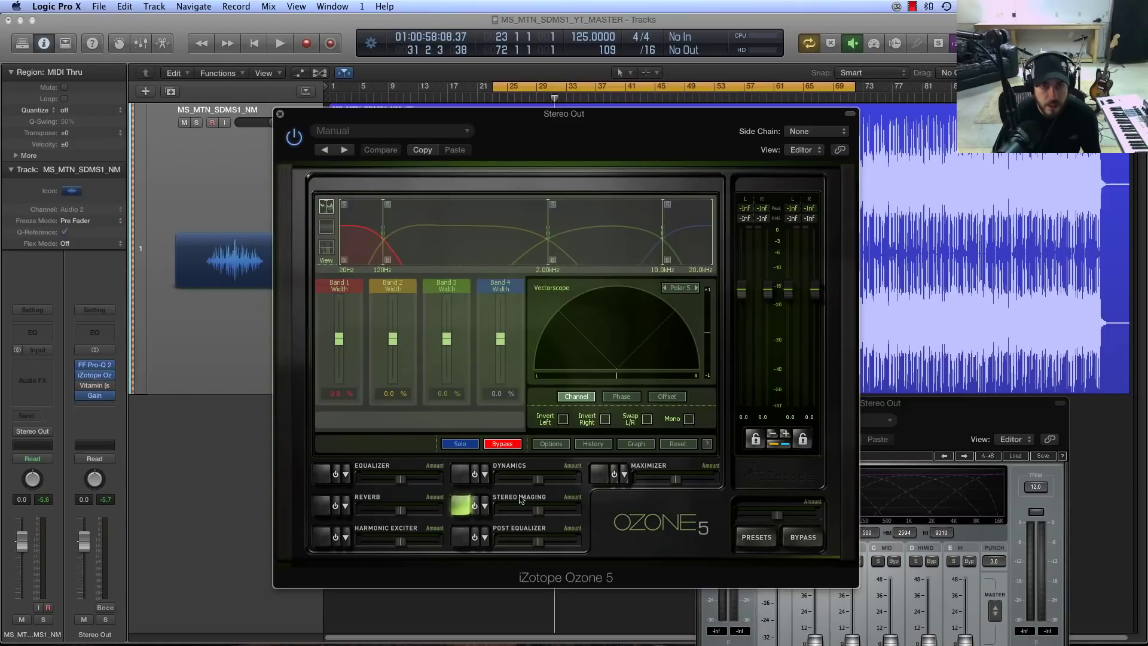
pyautogui.click(475, 506)
pyautogui.moveTo(383, 233); pyautogui.dragTo(397, 233)
pyautogui.moveTo(338, 342); pyautogui.dragTo(342, 366)
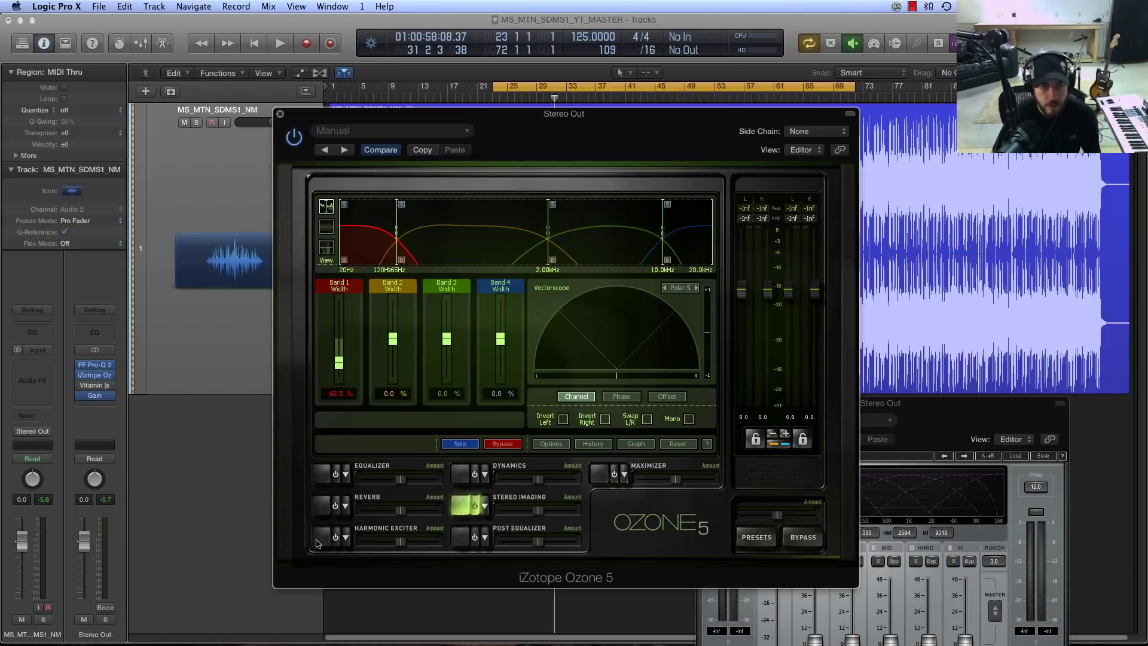
pyautogui.click(321, 538)
pyautogui.click(337, 538)
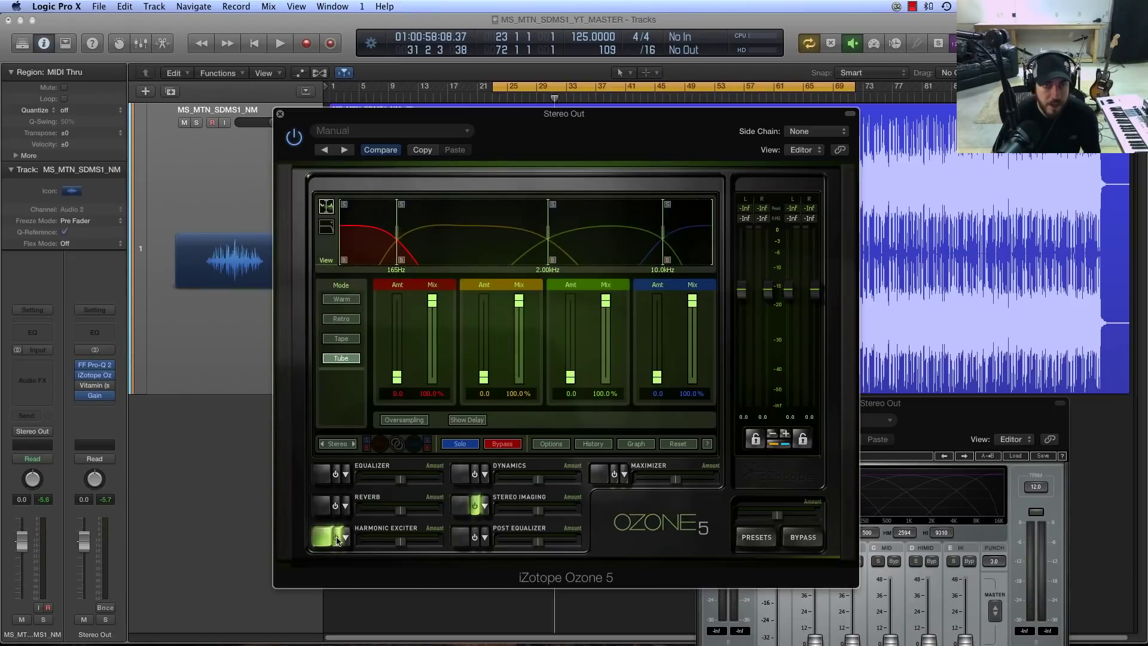
# - Place the Vitamin window over Ozone 5, review its band faders and close the window
pyautogui.moveTo(909, 404); pyautogui.dragTo(730, 222)
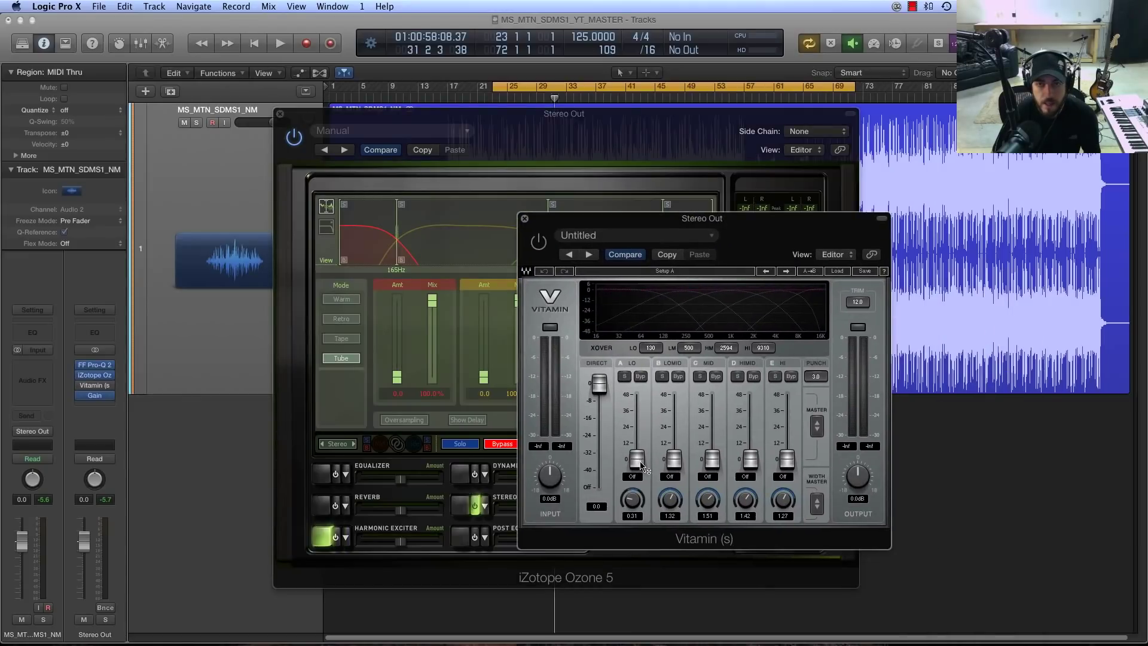
pyautogui.moveTo(786, 459)
pyautogui.mouseDown()
pyautogui.moveTo(787, 441)
pyautogui.moveTo(787, 459)
pyautogui.mouseUp()
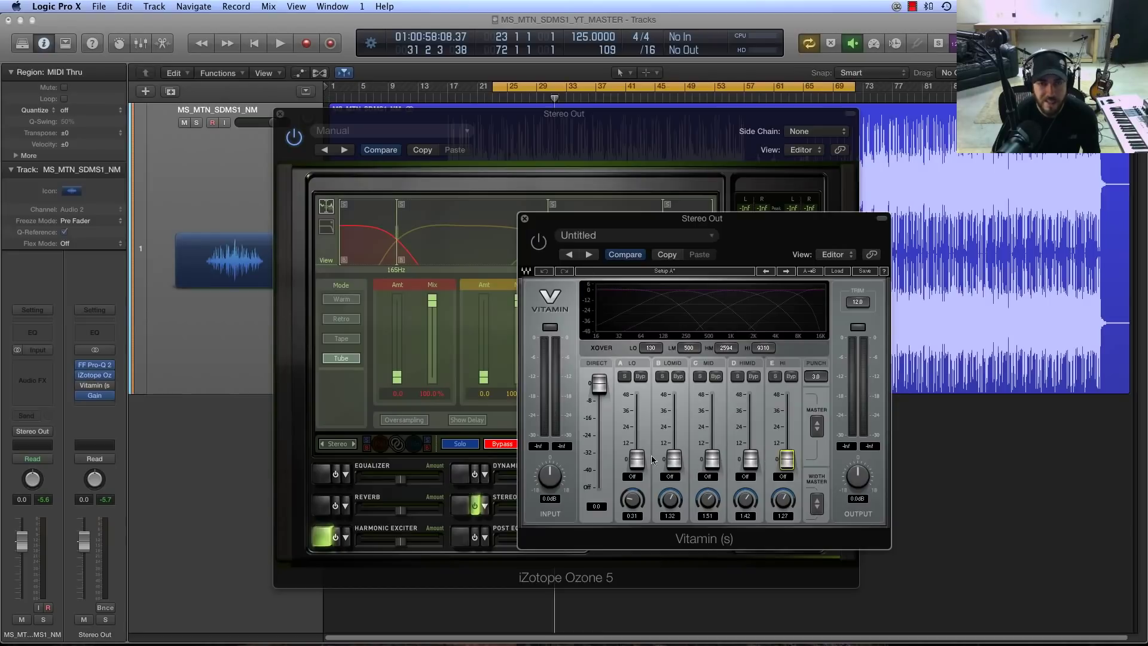
pyautogui.click(525, 219)
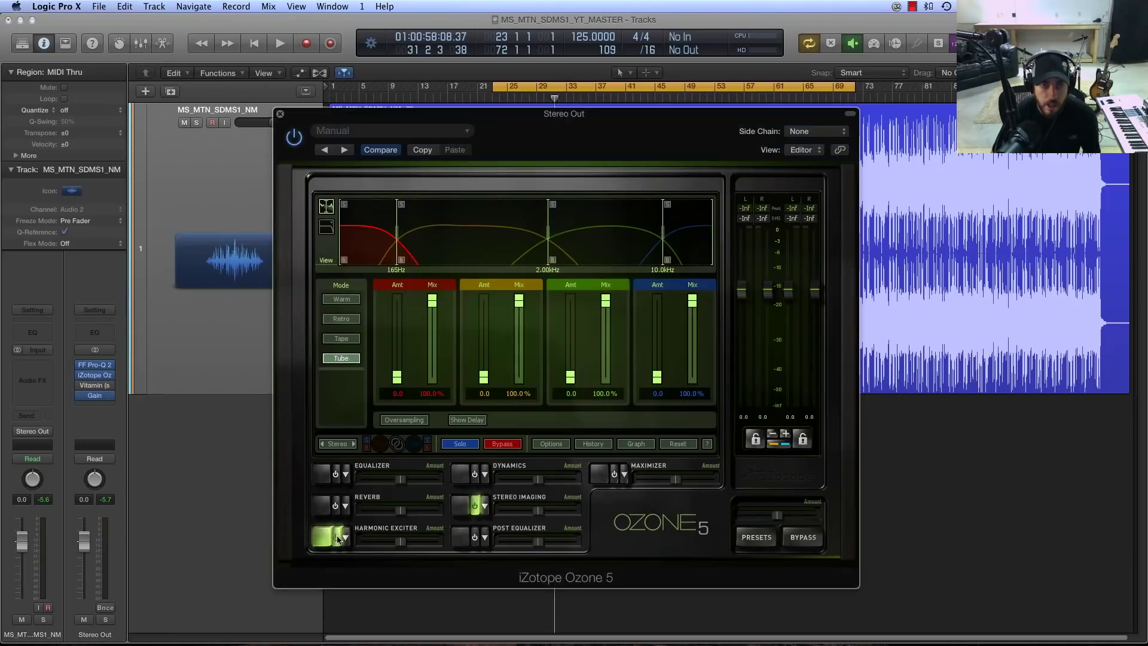
# - Close the Ozone 5 window and remove the plug-in from the Stereo Out
pyautogui.click(278, 112)
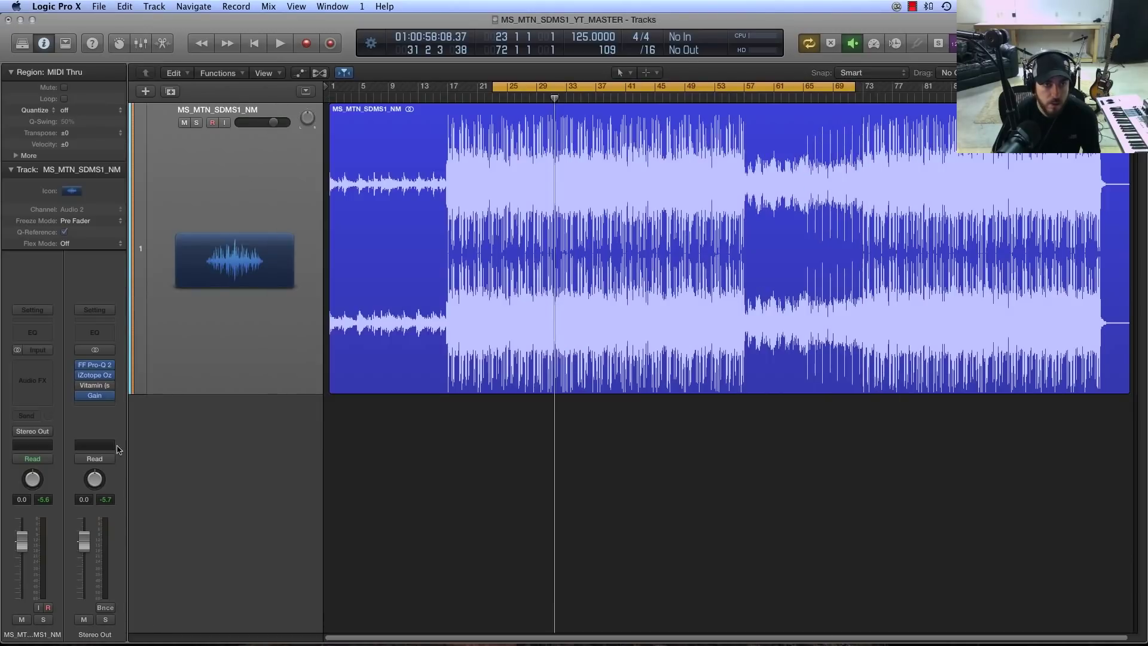
pyautogui.click(108, 375)
pyautogui.click(327, 426)
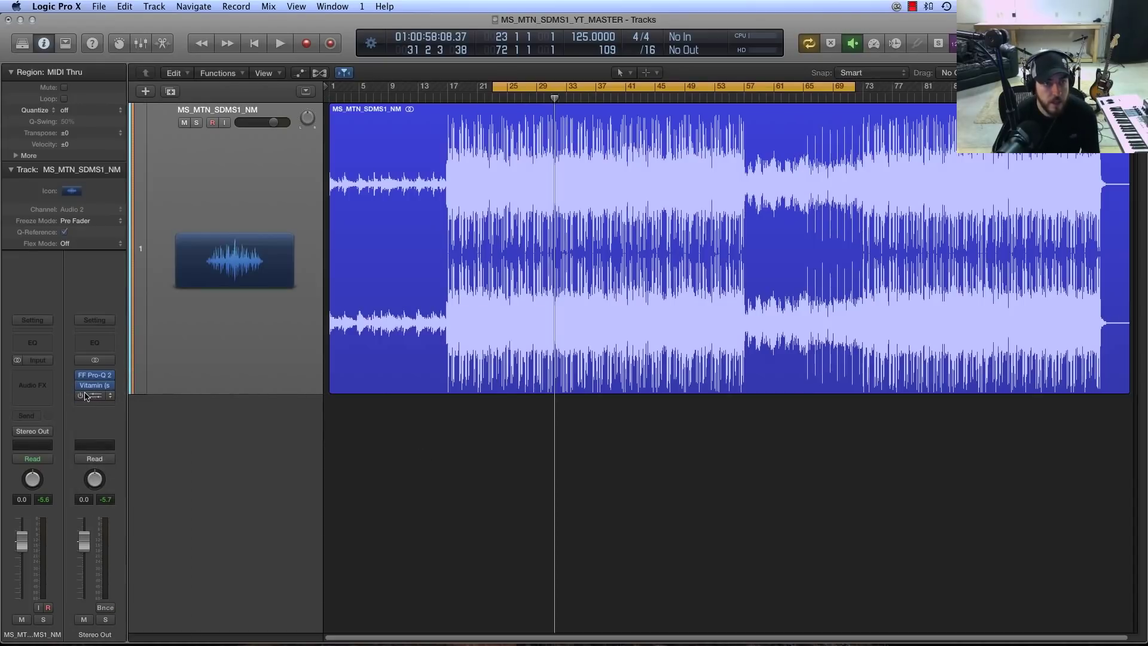
# - Open the Gain plug-in on the Stereo Out and place its window below the waveform
pyautogui.click(95, 395)
pyautogui.moveTo(220, 50); pyautogui.dragTo(901, 404)
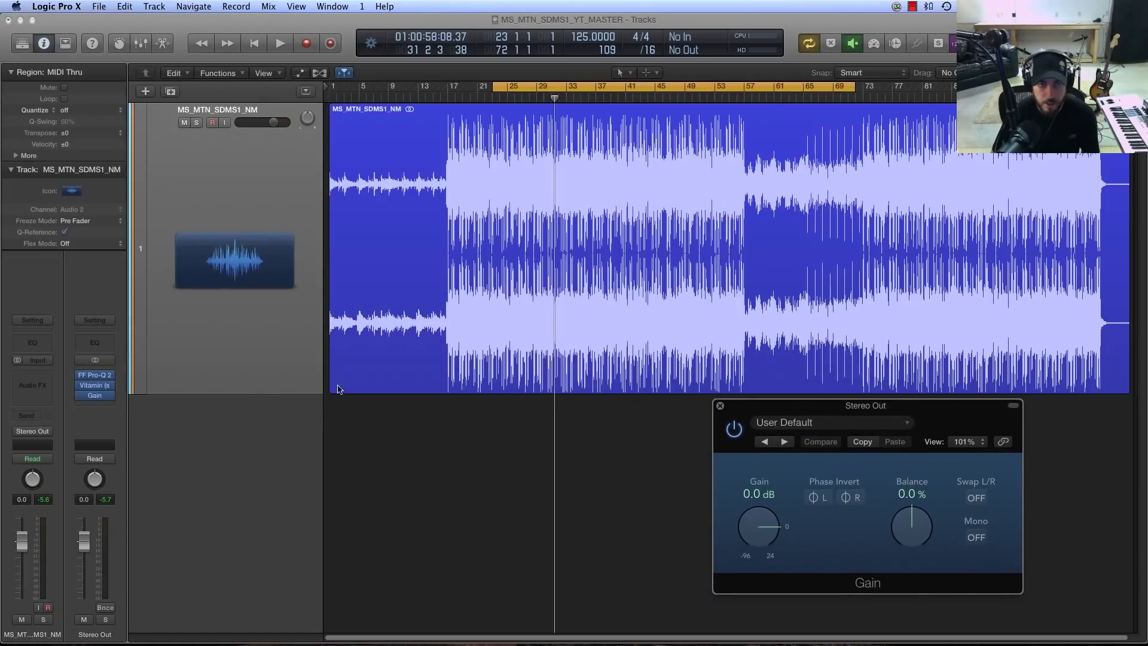
# - Open Vitamin on the Stereo Out and arrange its window beside the Gain window
pyautogui.click(93, 387)
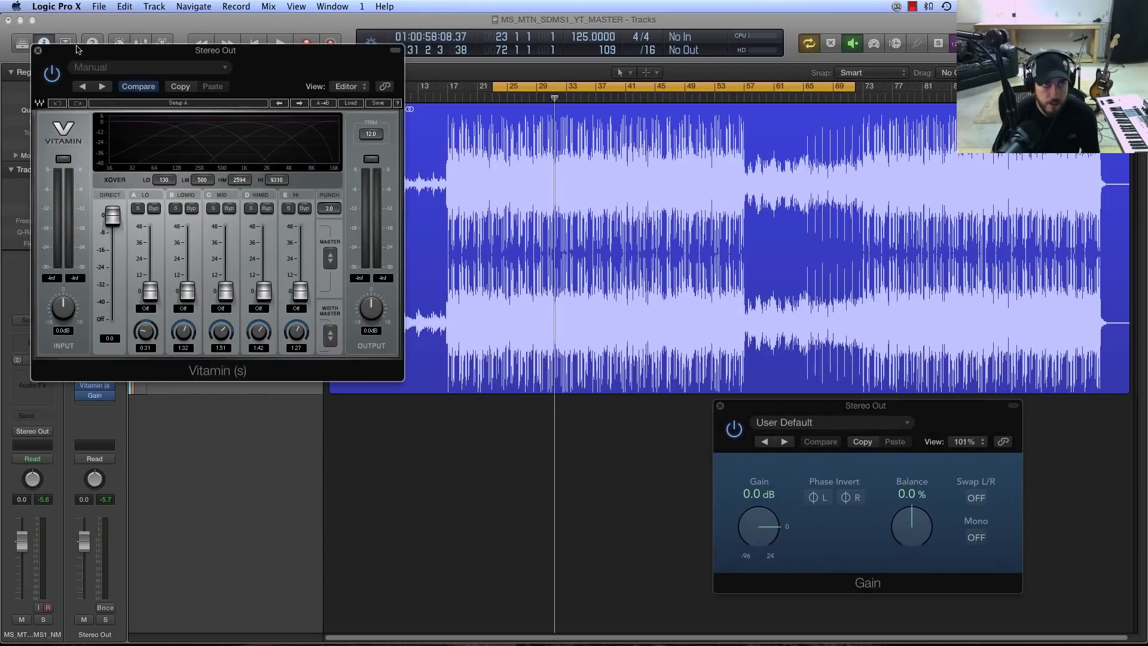
pyautogui.moveTo(76, 49); pyautogui.dragTo(210, 181)
pyautogui.moveTo(804, 408); pyautogui.dragTo(802, 405)
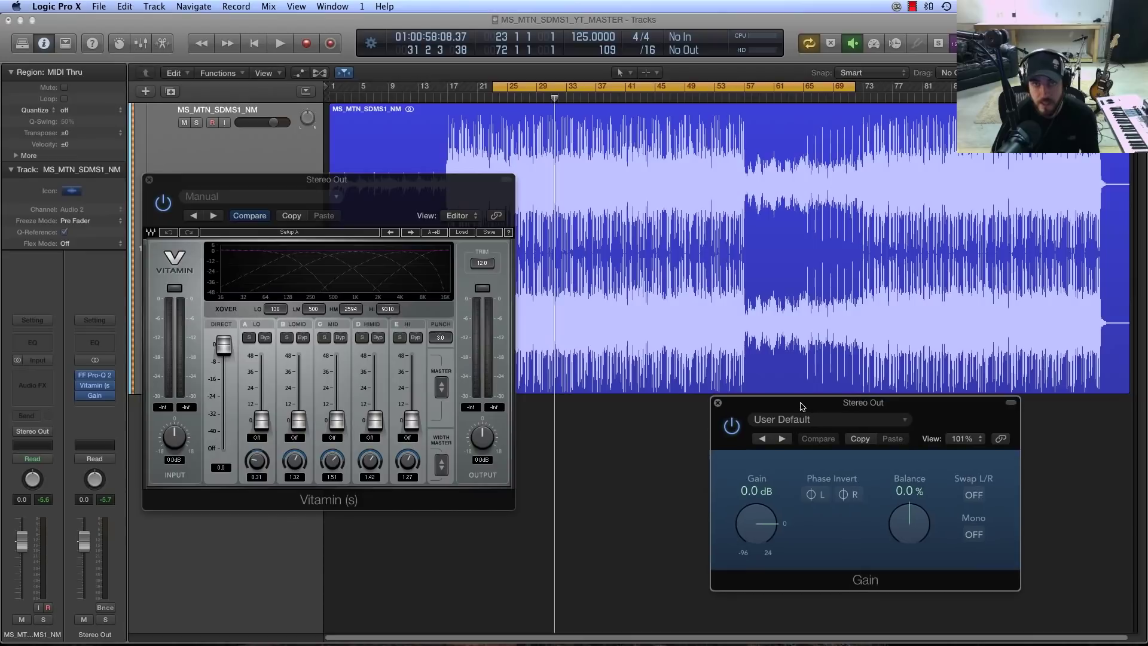
# - Play the song and switch Gain's Mono on and off twice to compare mono and stereo playback
pyautogui.press('space')
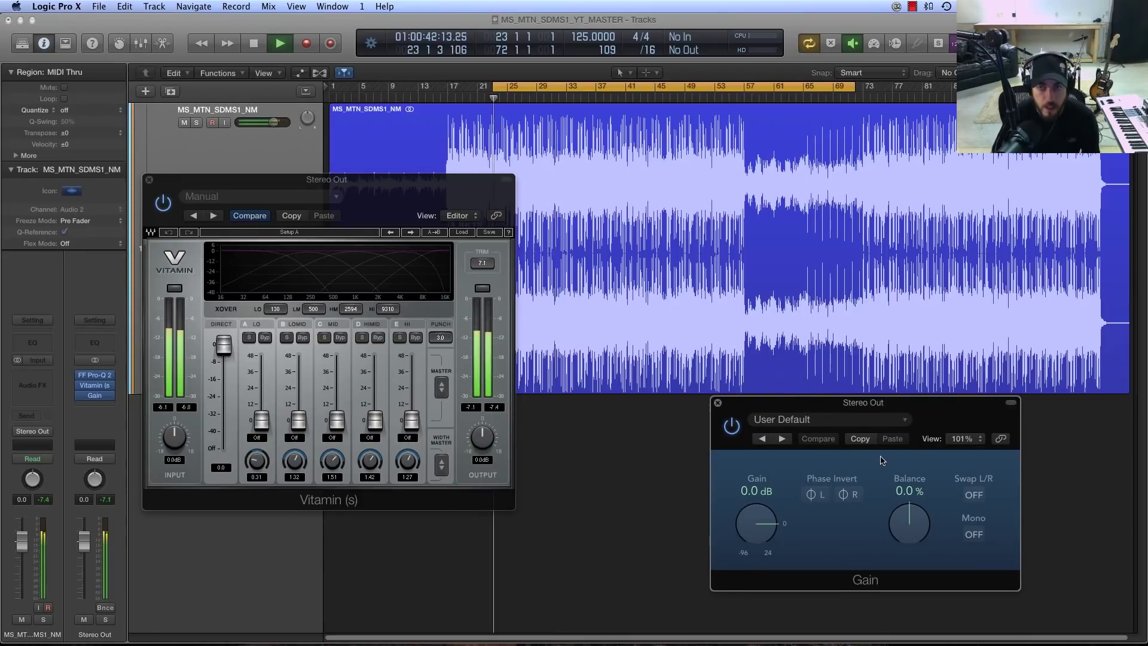
pyautogui.click(974, 535)
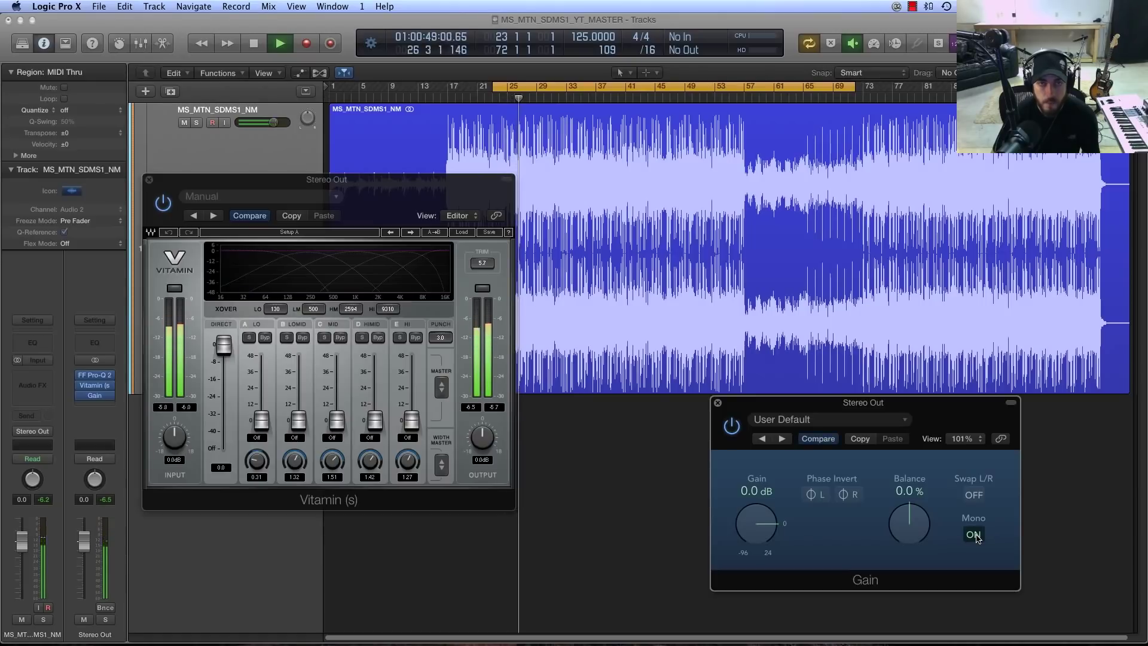
pyautogui.click(975, 535)
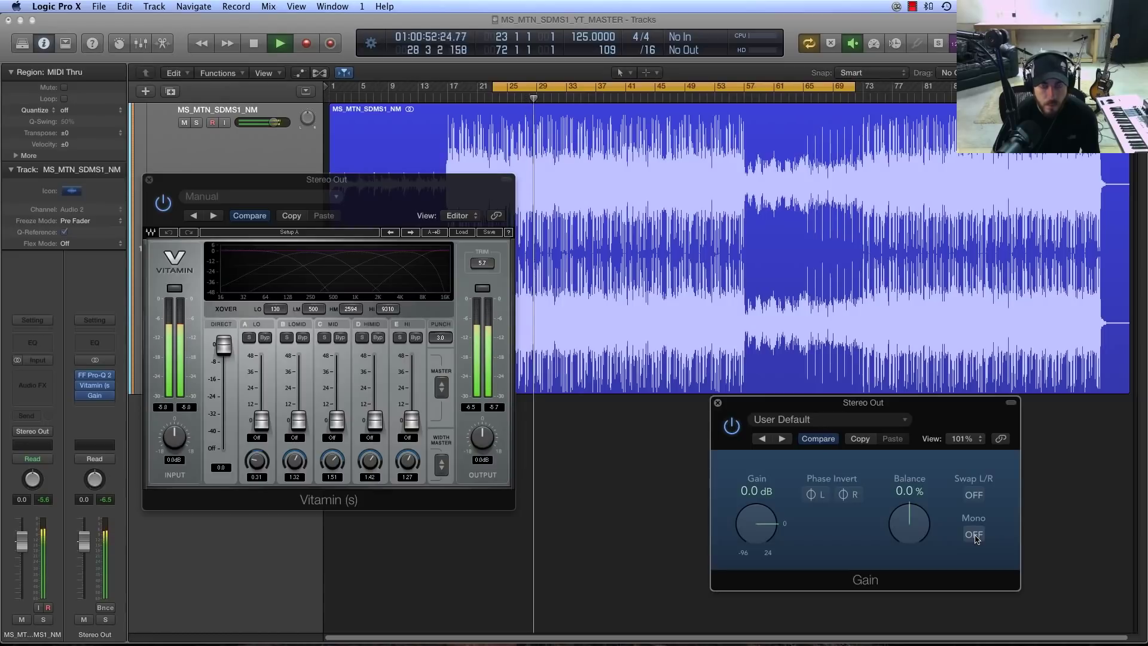
pyautogui.click(974, 535)
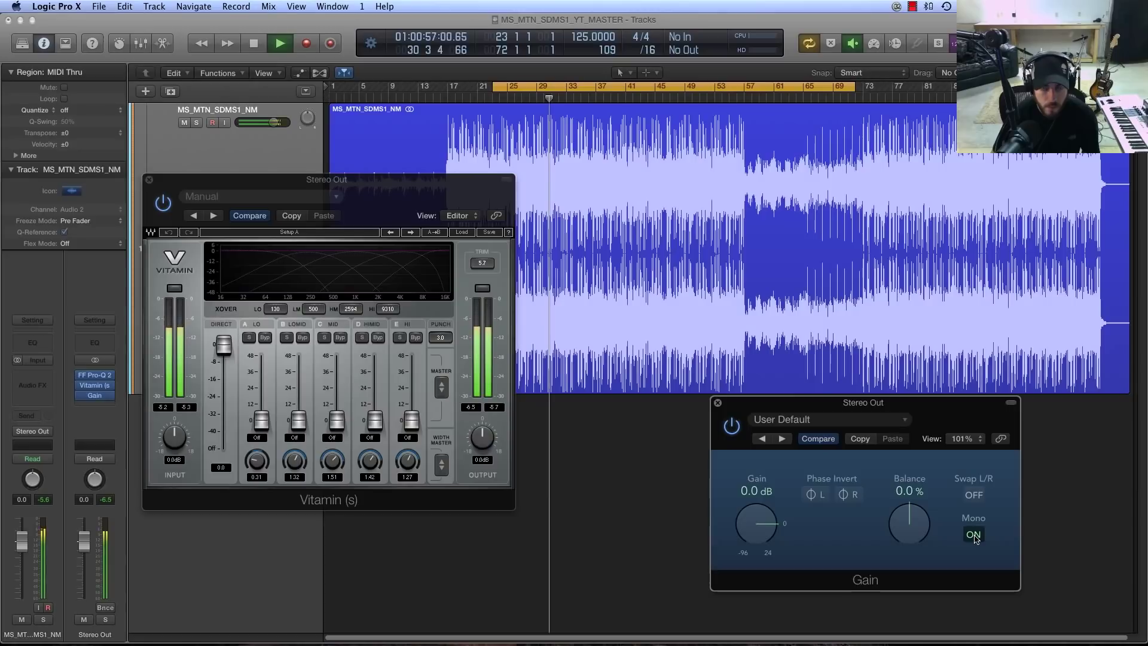
pyautogui.click(974, 535)
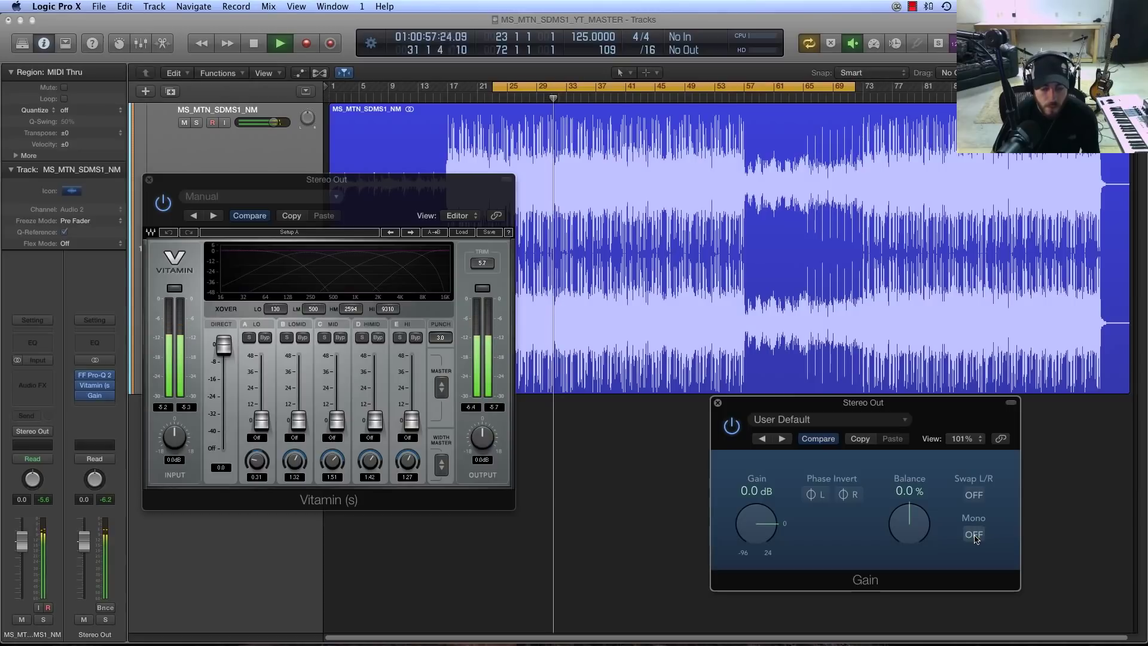
# - Stop playback and close the Gain and Vitamin windows
pyautogui.click(717, 402)
pyautogui.press('space')
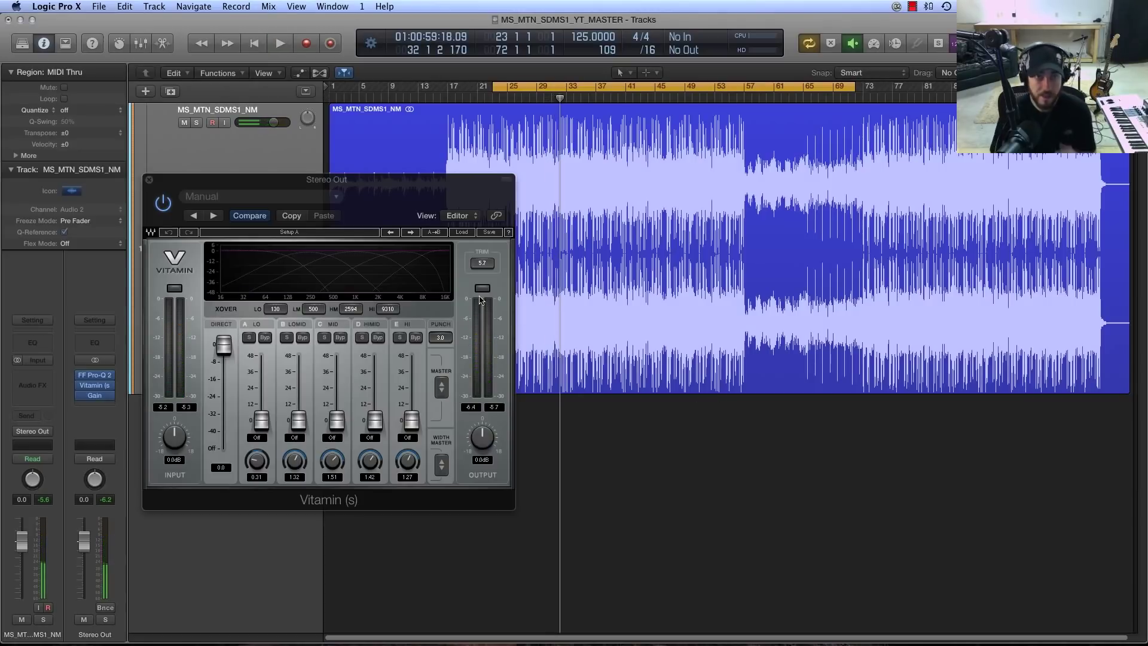
pyautogui.moveTo(233, 185); pyautogui.dragTo(697, 241)
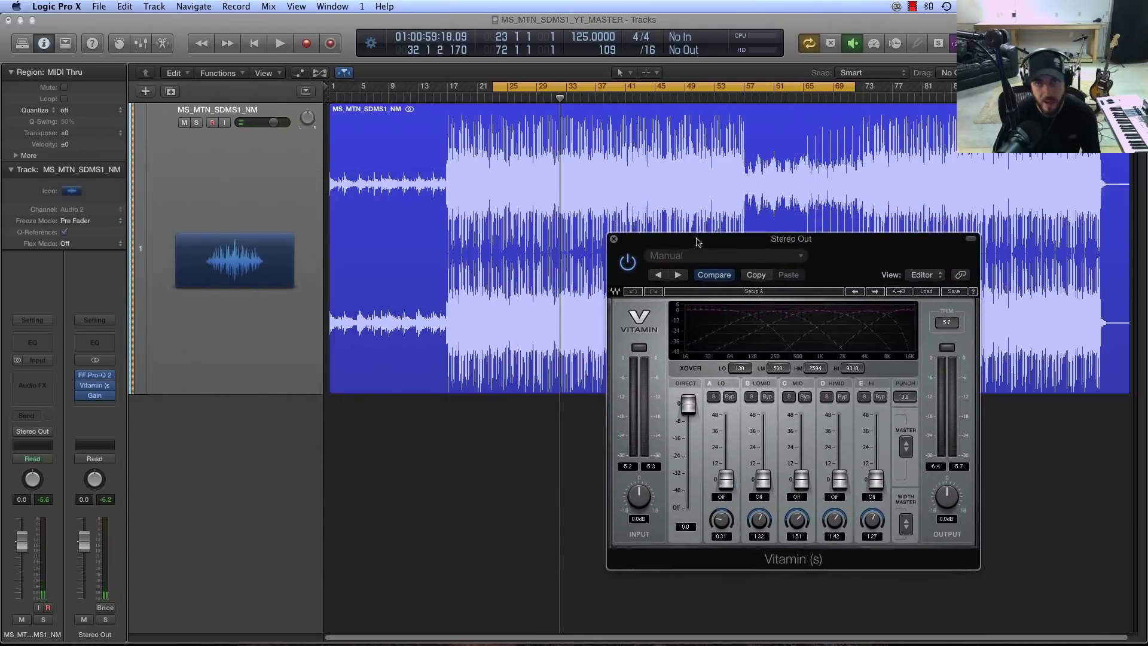
pyautogui.click(613, 239)
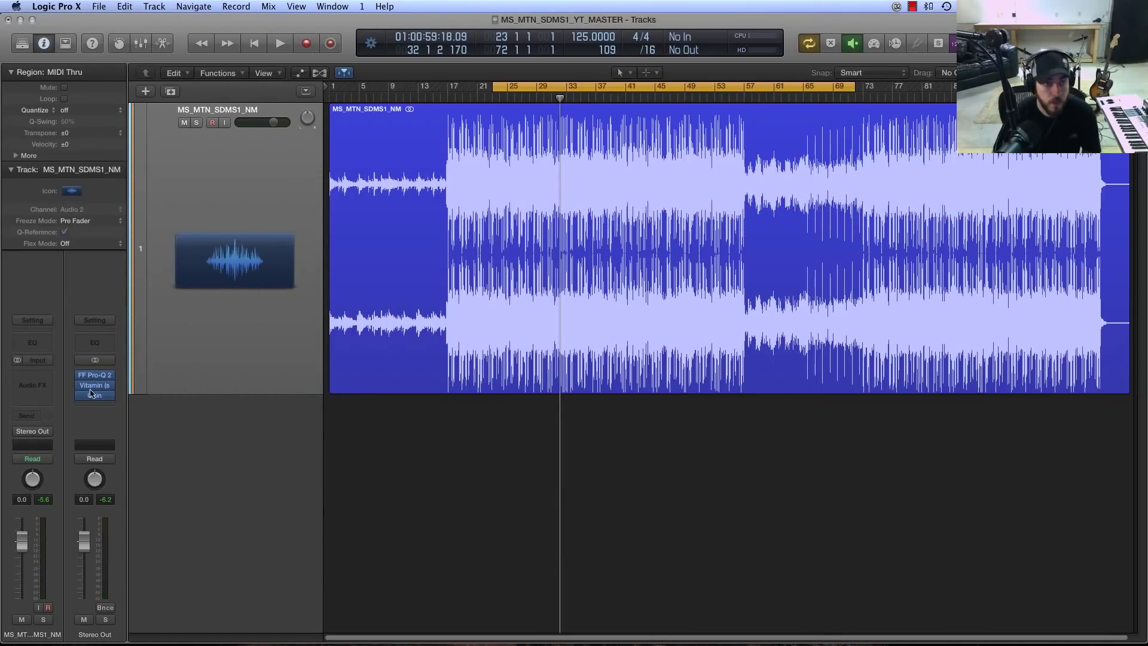
# - Remove the Gain plug-in from the Stereo Out
pyautogui.click(108, 396)
pyautogui.click(113, 413)
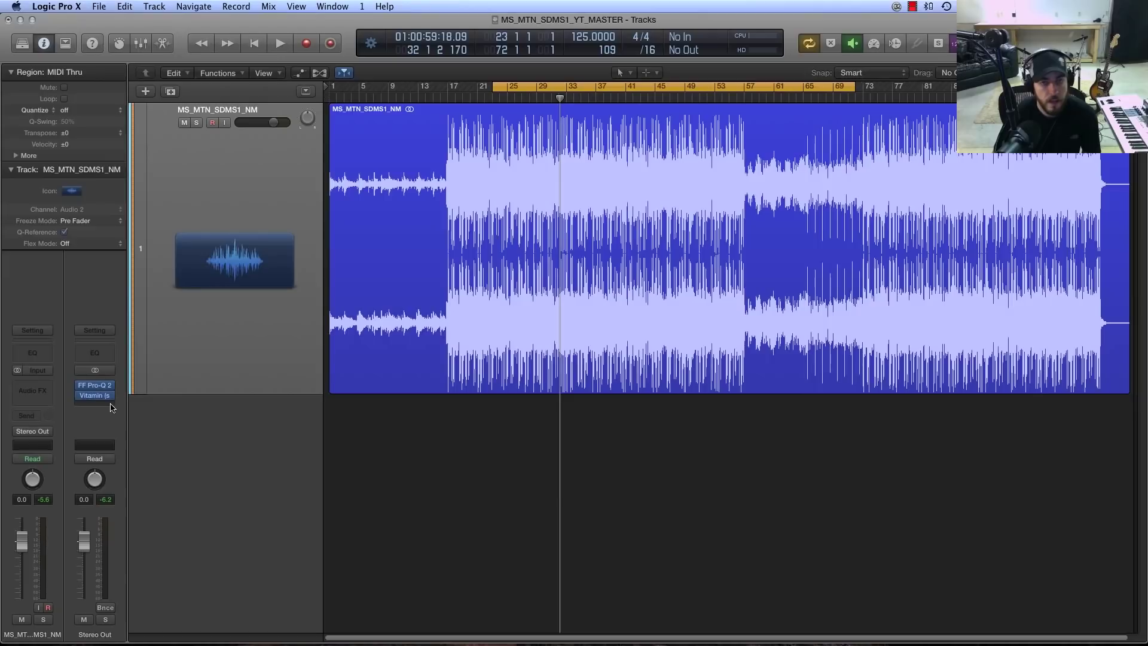
pyautogui.click(111, 408)
pyautogui.click(338, 454)
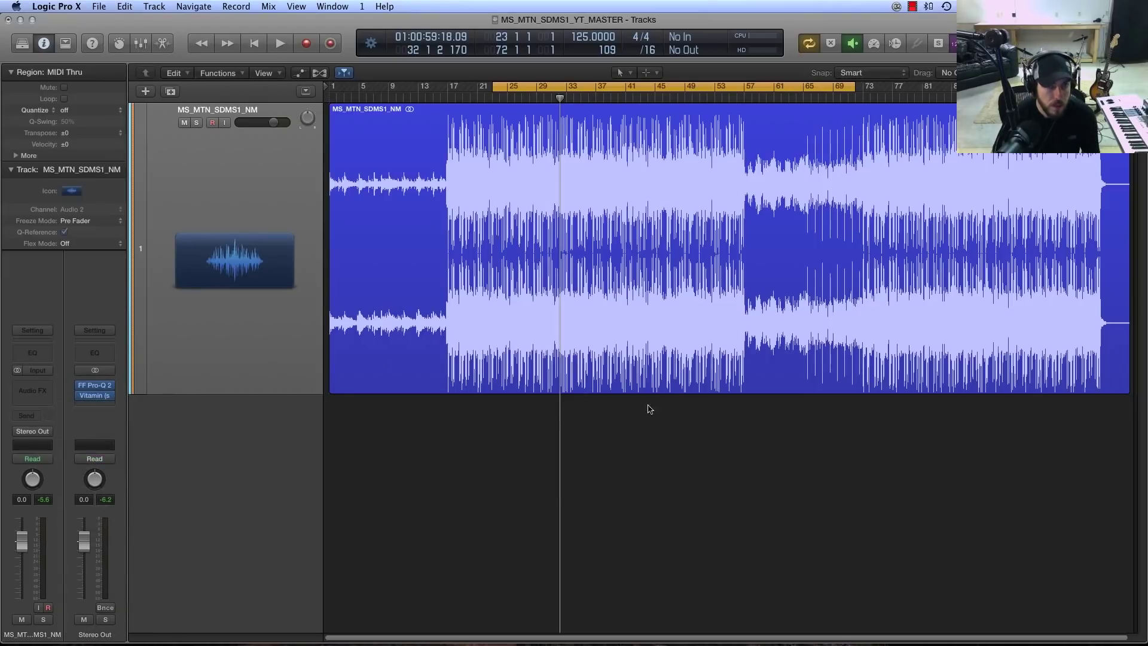
# - Play the song while reviewing the Pro-Q 2 curve on the Stereo Out, close its window and stop playback
pyautogui.press('space')
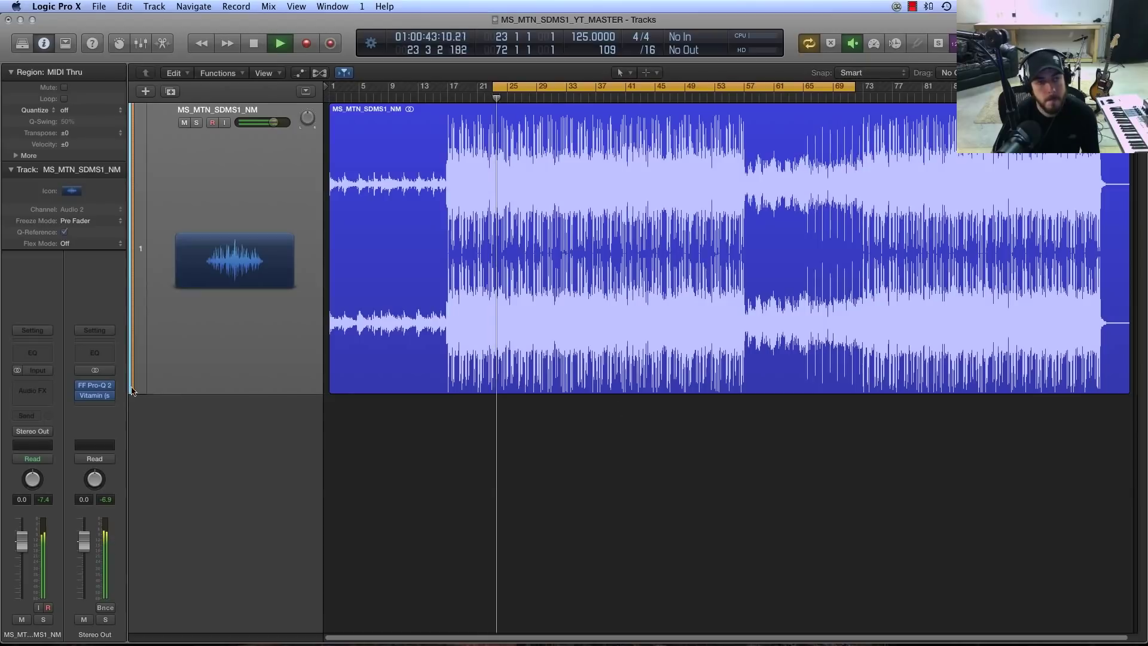
pyautogui.click(95, 385)
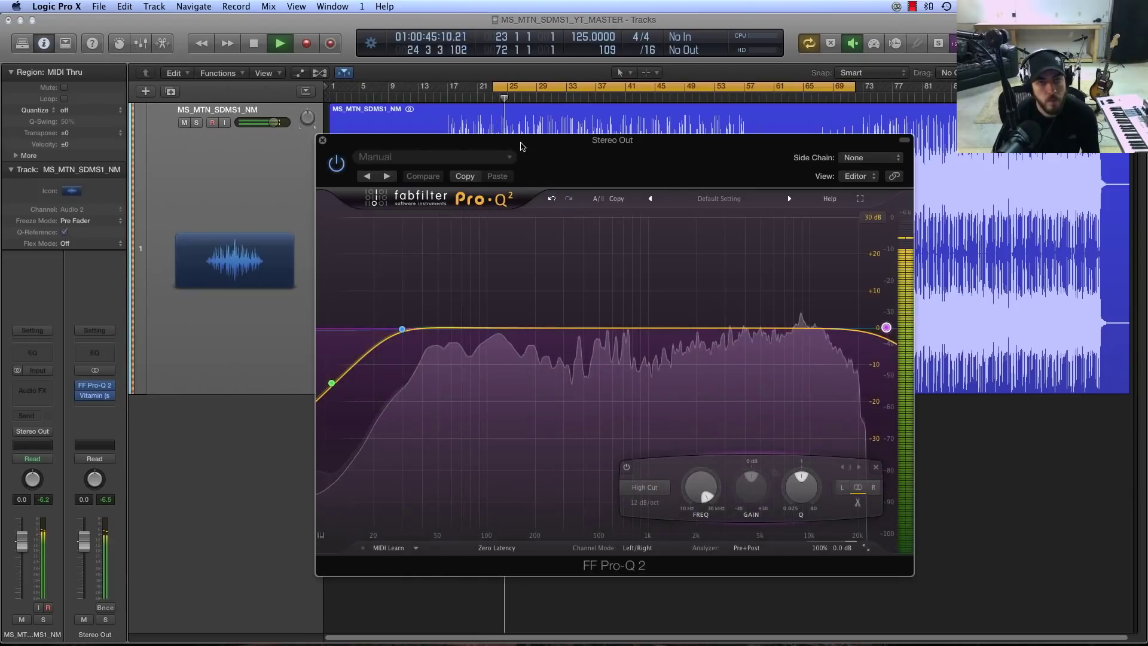
pyautogui.moveTo(514, 160); pyautogui.dragTo(518, 183)
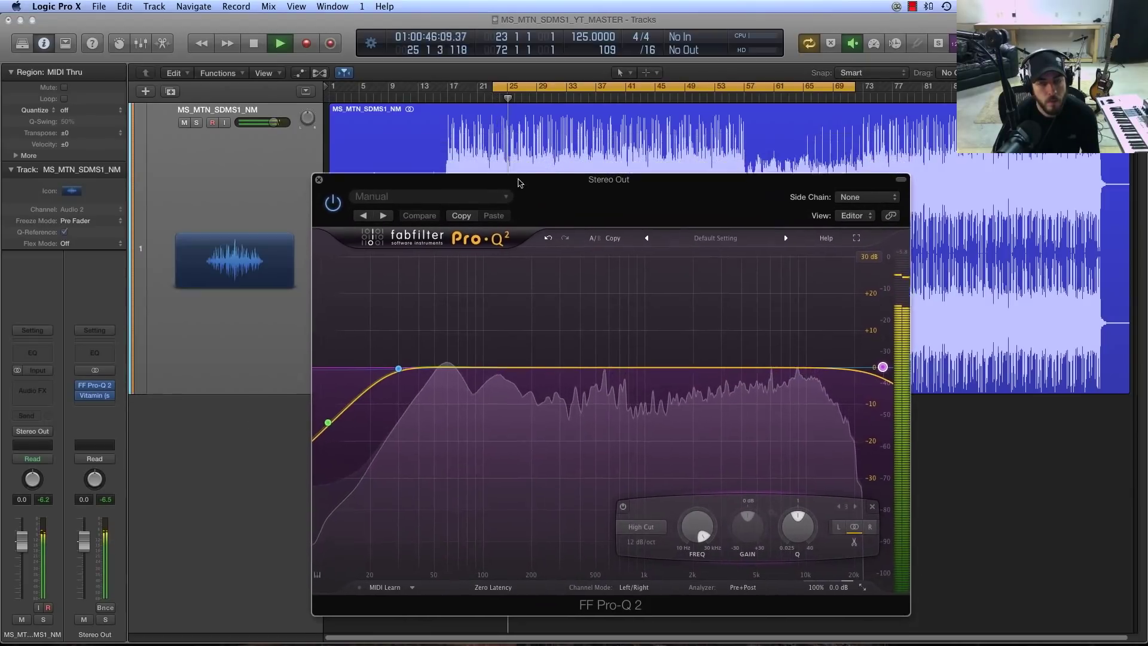
pyautogui.click(321, 186)
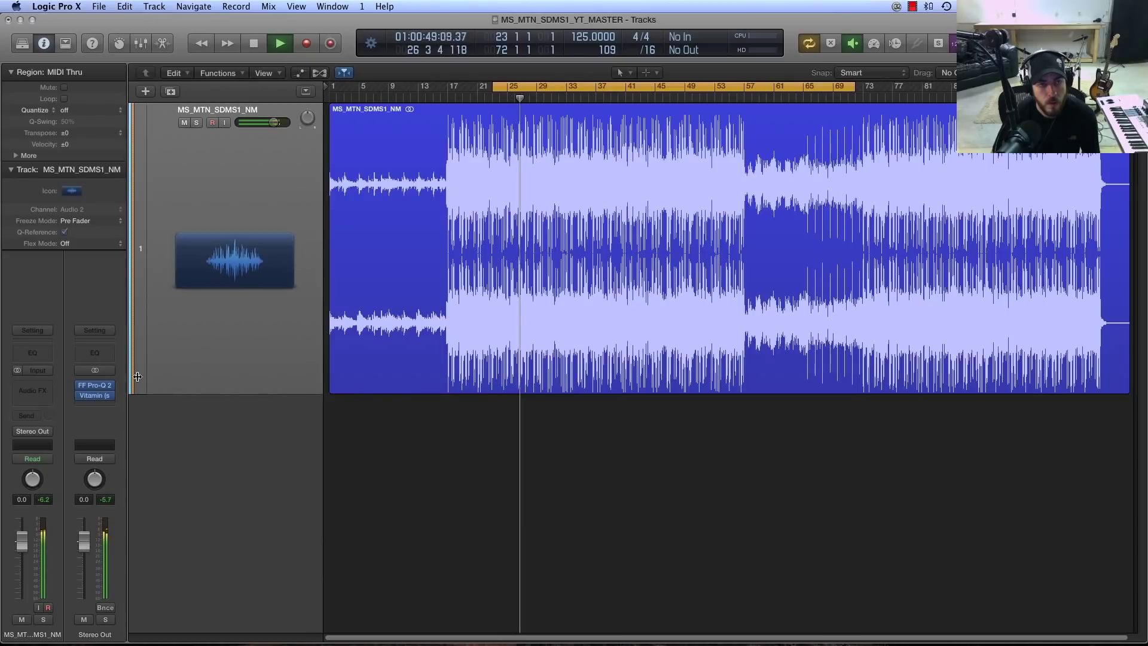
pyautogui.moveTo(91, 397)
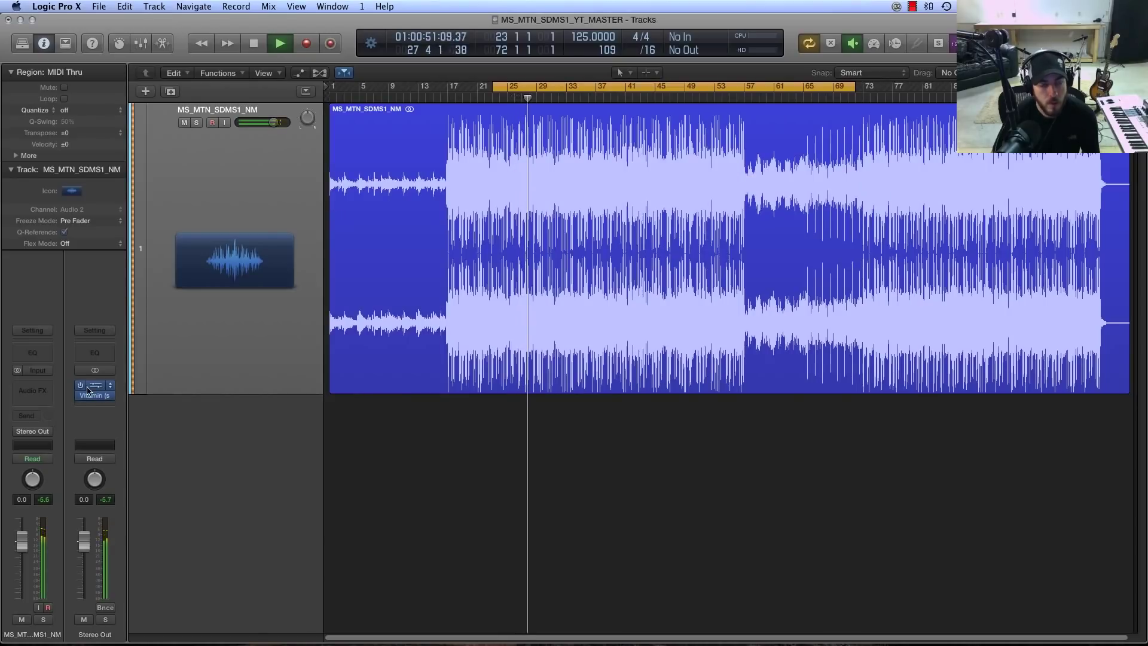
pyautogui.press('space')
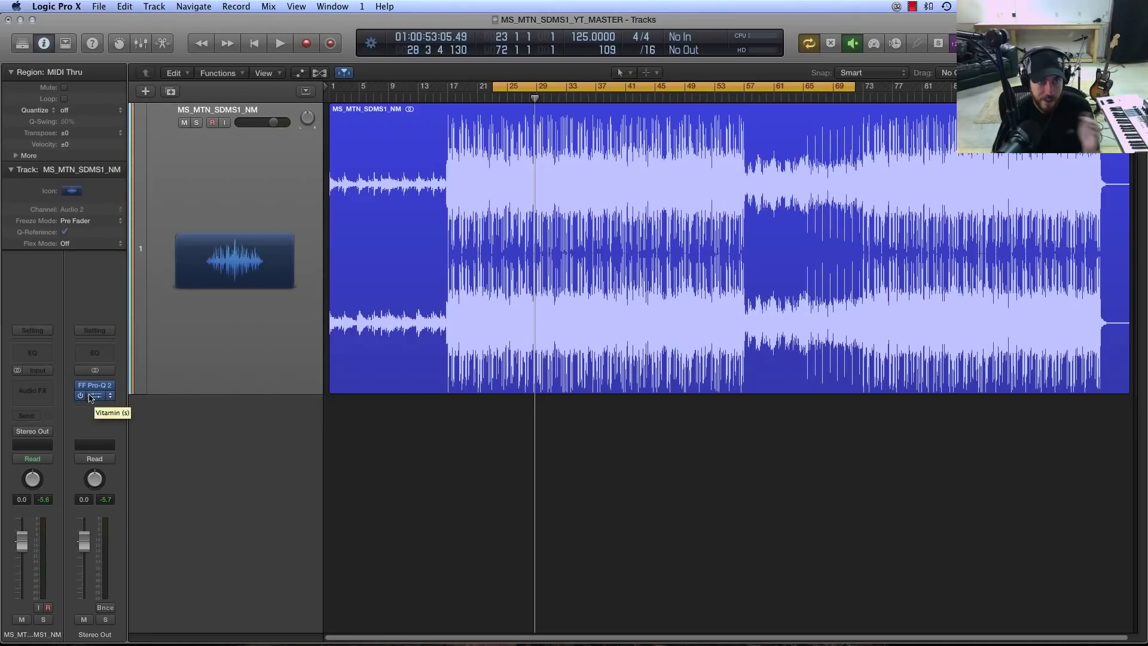
# - Shift Vitamin down one insert slot on the Stereo Out, leaving an empty slot below Pro-Q 2
pyautogui.click(93, 407)
pyautogui.click(205, 423)
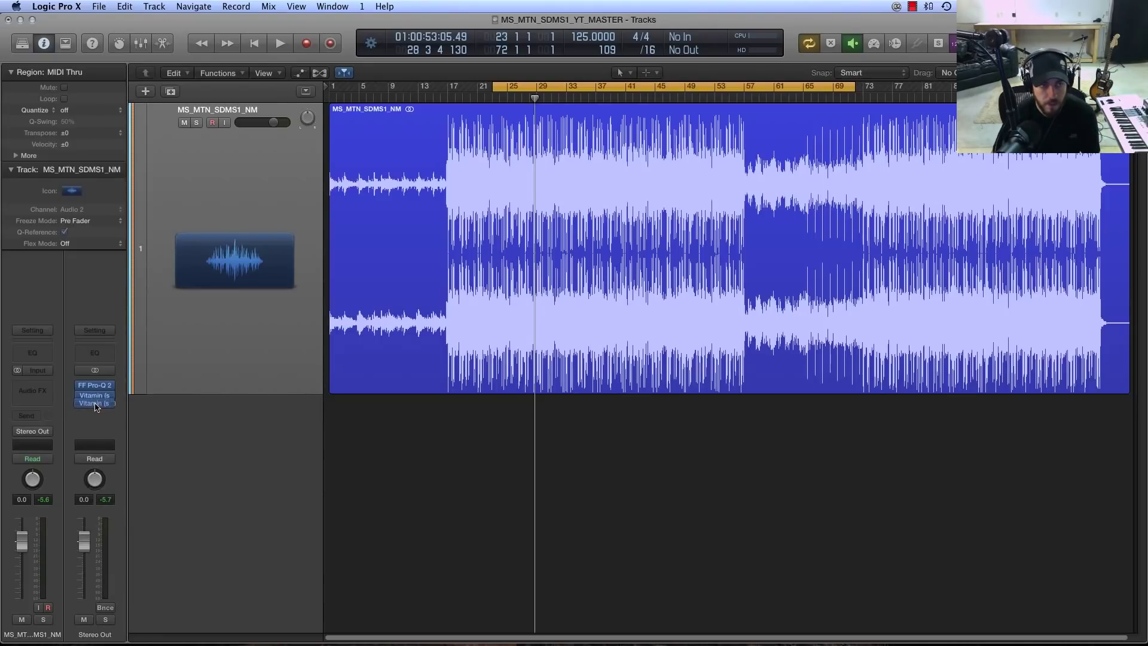
pyautogui.moveTo(96, 407); pyautogui.dragTo(69, 401)
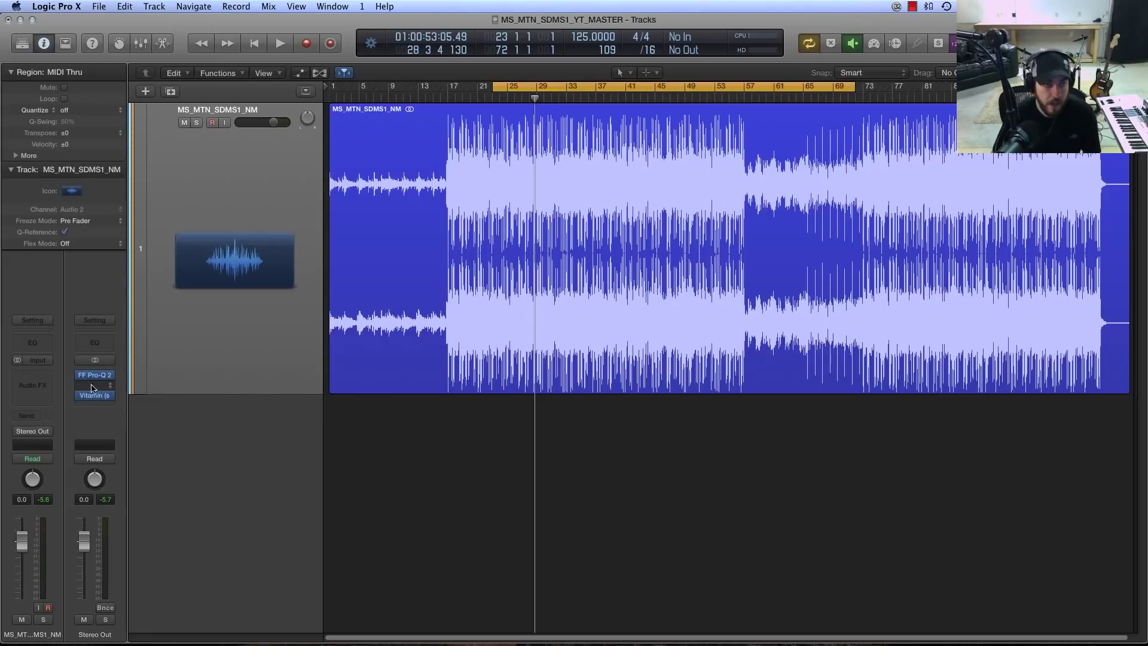
# - Insert the stereo Waves PuigTec EQP1A between Pro-Q 2 and Vitamin and place its window over the lower waveform
pyautogui.click(108, 387)
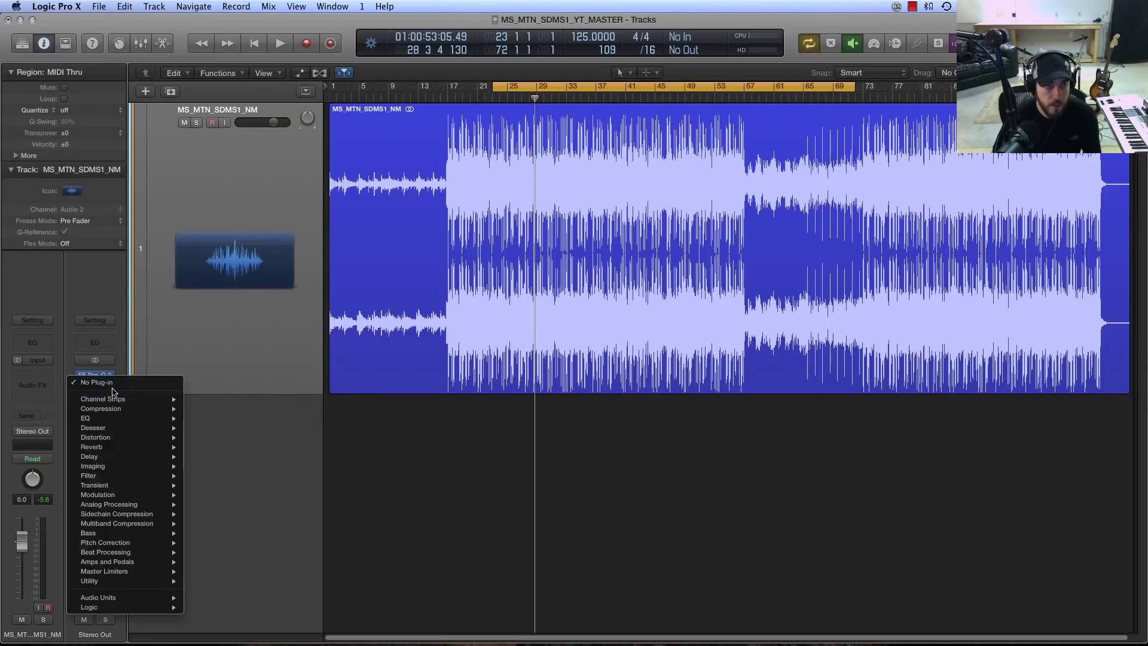
pyautogui.moveTo(138, 597)
pyautogui.moveTo(249, 597)
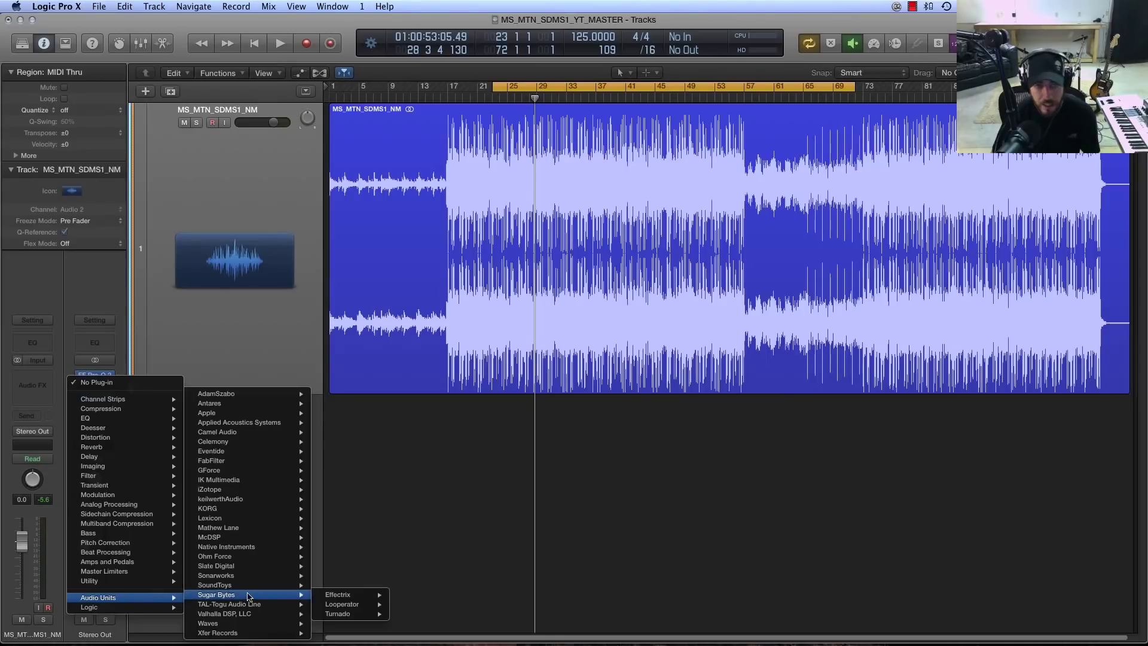
pyautogui.moveTo(250, 624)
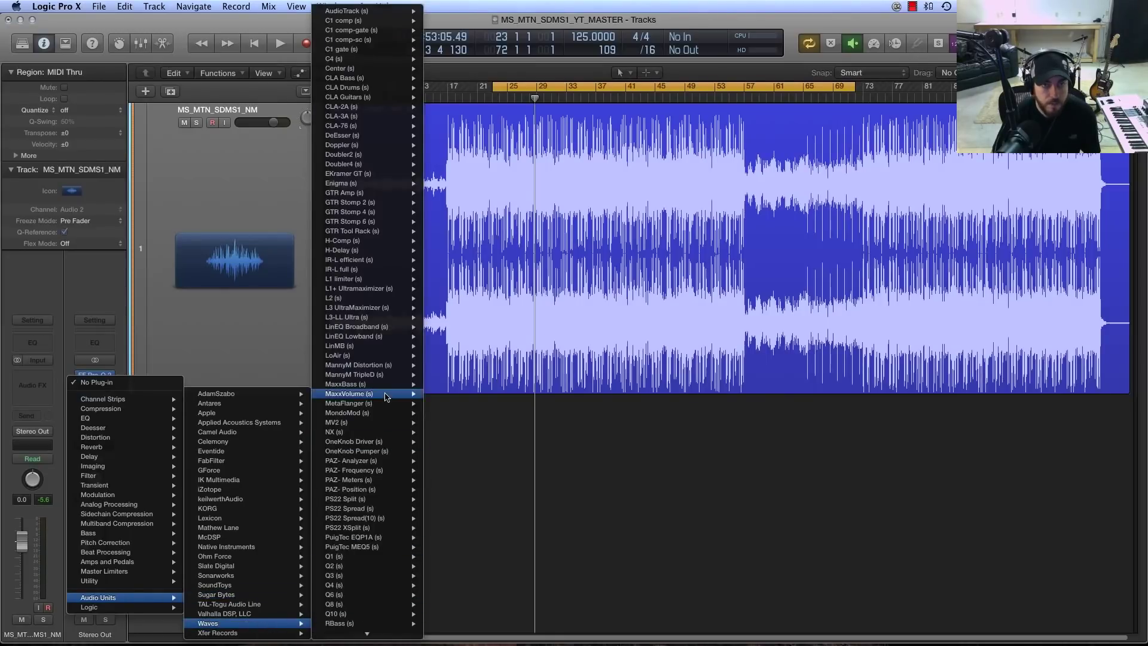
pyautogui.scroll(-5, 378, 219)
pyautogui.scroll(-3, 378, 219)
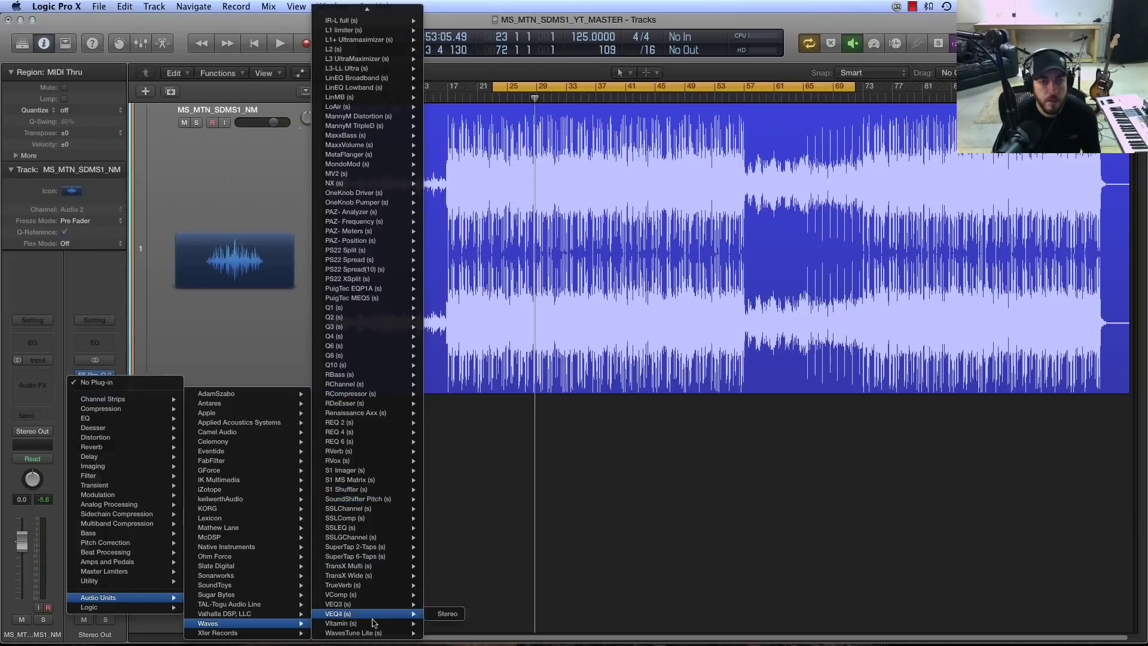
pyautogui.scroll(8, 378, 350)
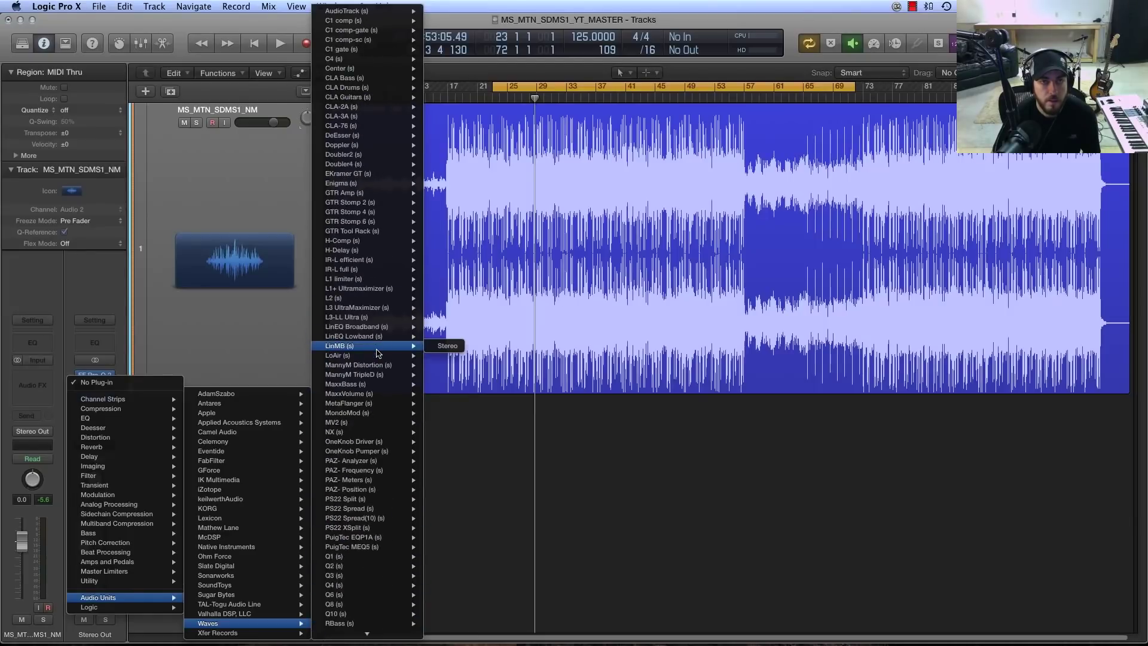
pyautogui.scroll(-2, 366, 245)
pyautogui.scroll(-5, 366, 245)
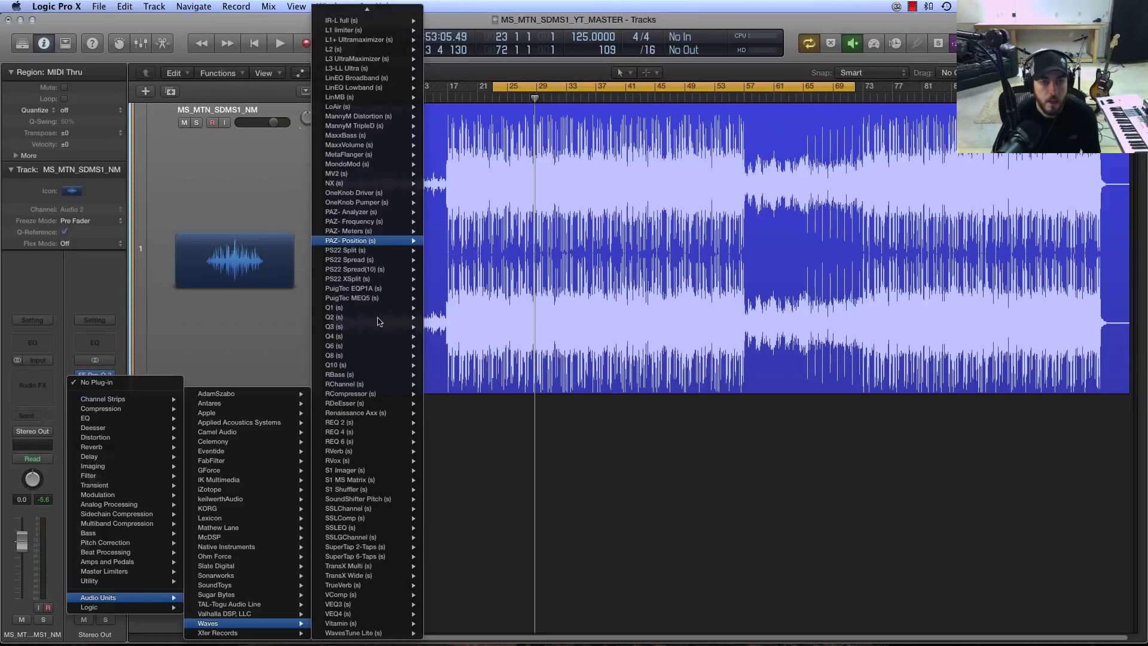
pyautogui.moveTo(382, 288)
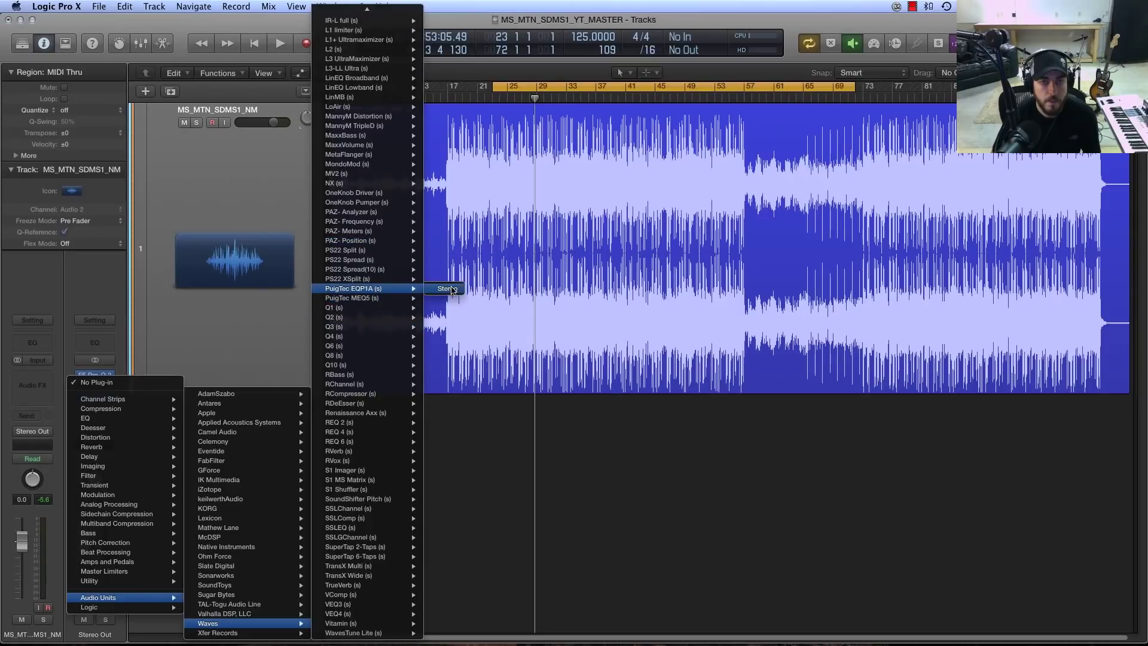
pyautogui.click(452, 290)
pyautogui.moveTo(196, 58); pyautogui.dragTo(617, 302)
# - Set the PuigTec low frequency to 30 Hz and adjust the low-frequency boost to about 3 while auditioning the song
pyautogui.moveTo(614, 478); pyautogui.dragTo(605, 470)
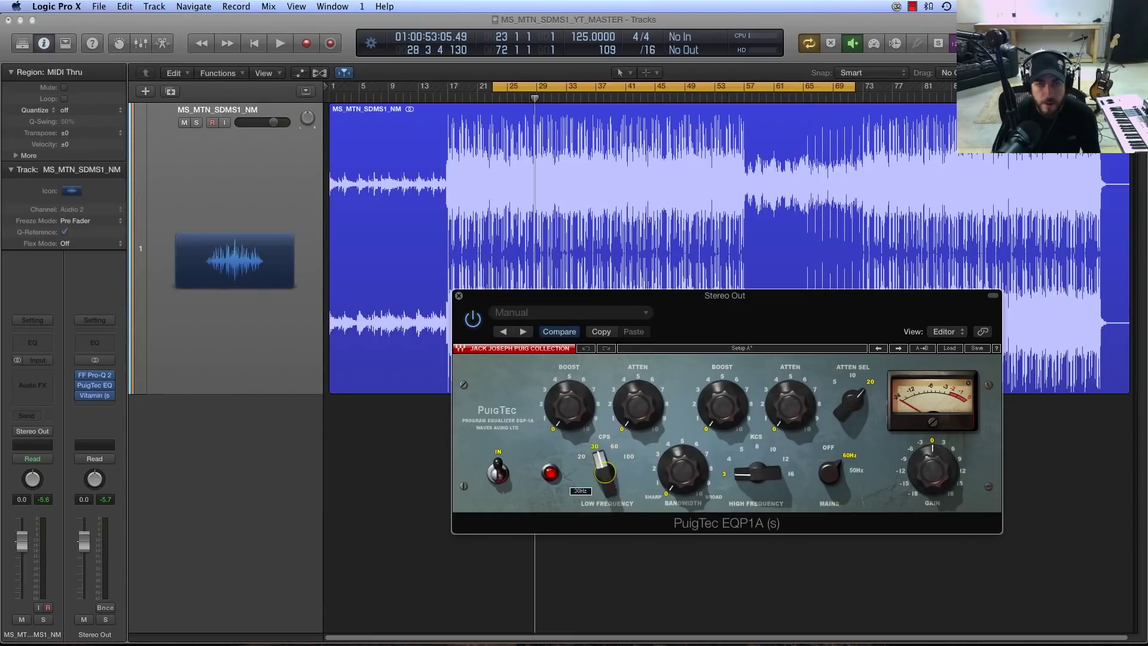
pyautogui.press('space')
pyautogui.moveTo(572, 412); pyautogui.dragTo(572, 337)
pyautogui.moveTo(572, 407); pyautogui.dragTo(575, 432)
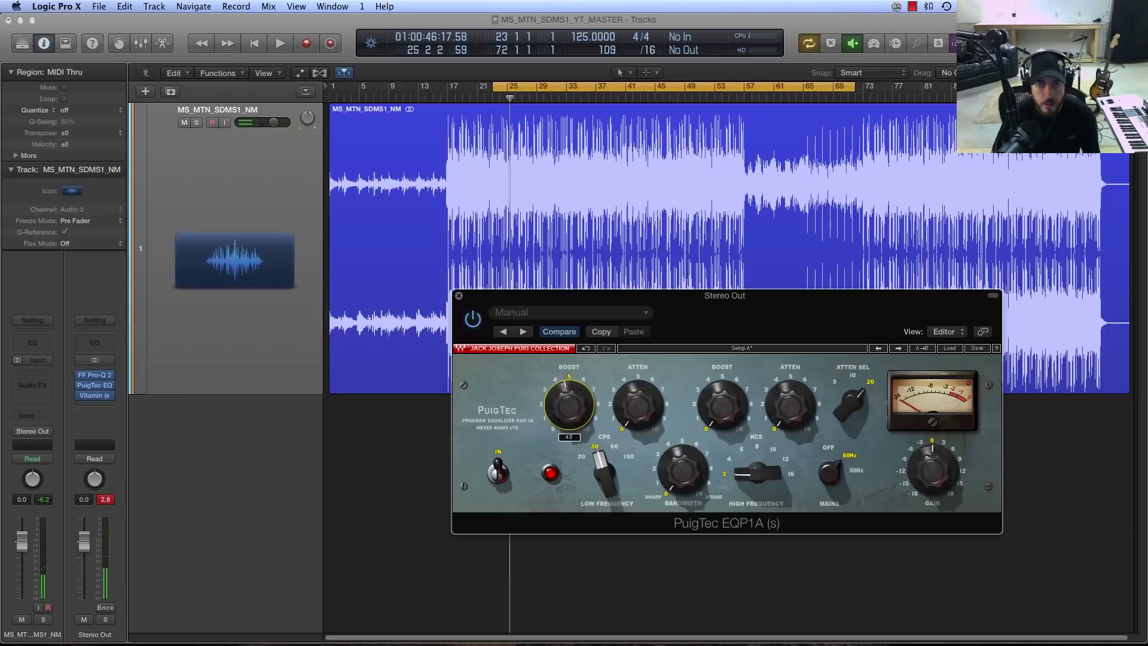
pyautogui.press('space')
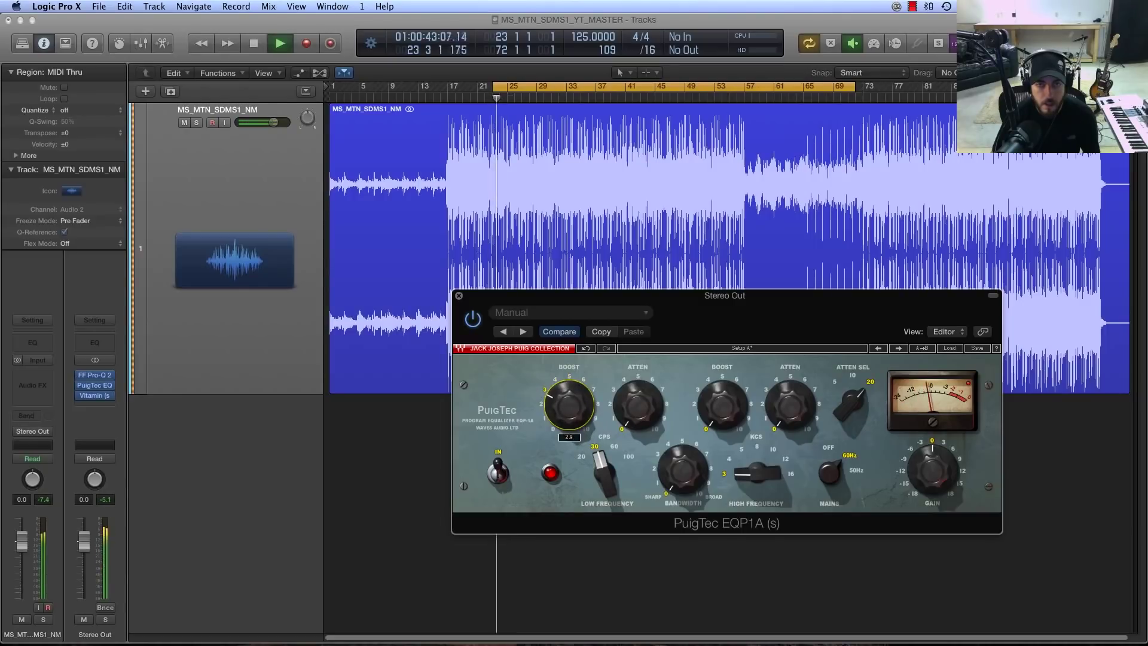
pyautogui.moveTo(569, 406); pyautogui.dragTo(569, 404)
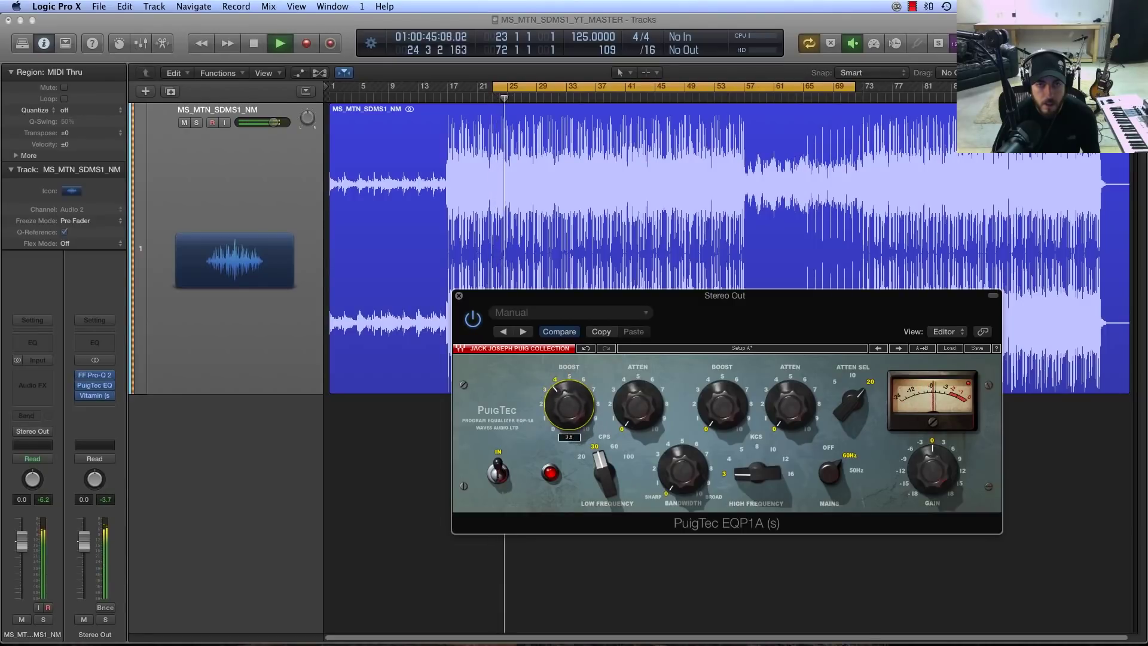
# - Lower the PuigTec low-frequency boost to about 2, comparing the bypassed and active equalizer during playback
pyautogui.click(472, 320)
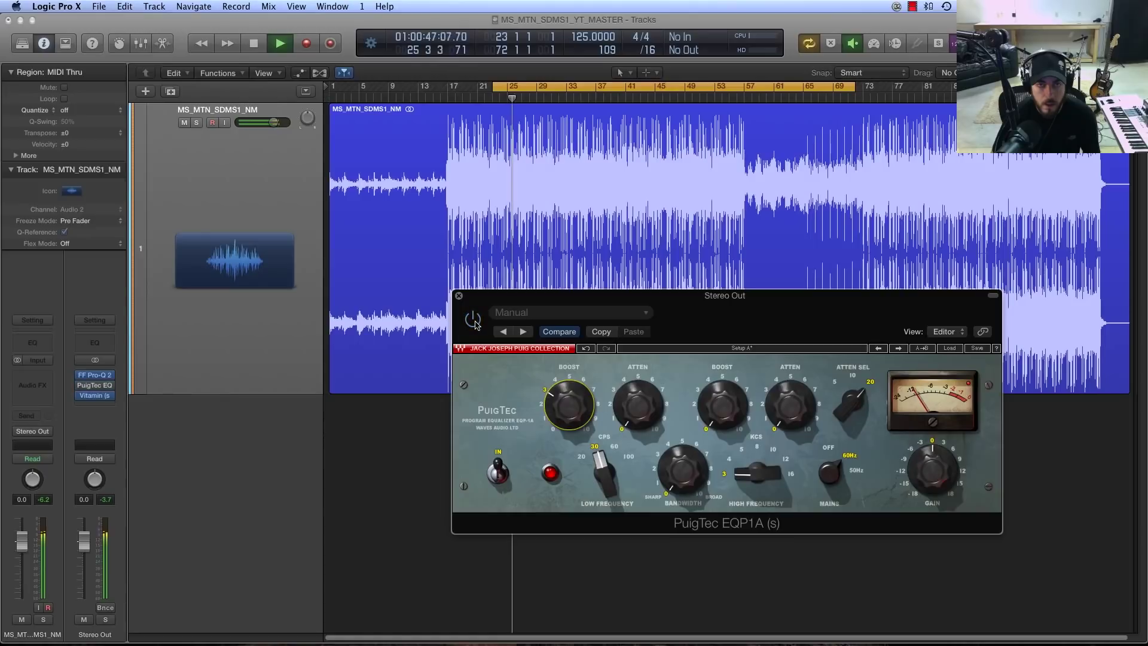
pyautogui.click(473, 320)
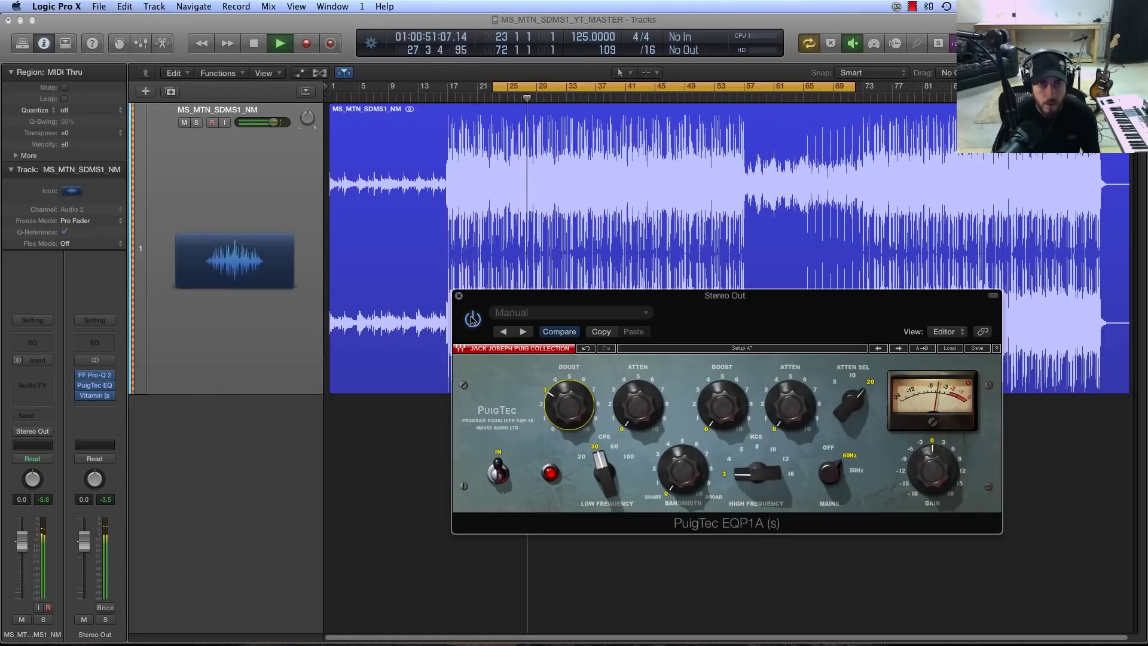
pyautogui.moveTo(542, 388); pyautogui.dragTo(542, 396)
pyautogui.click(475, 321)
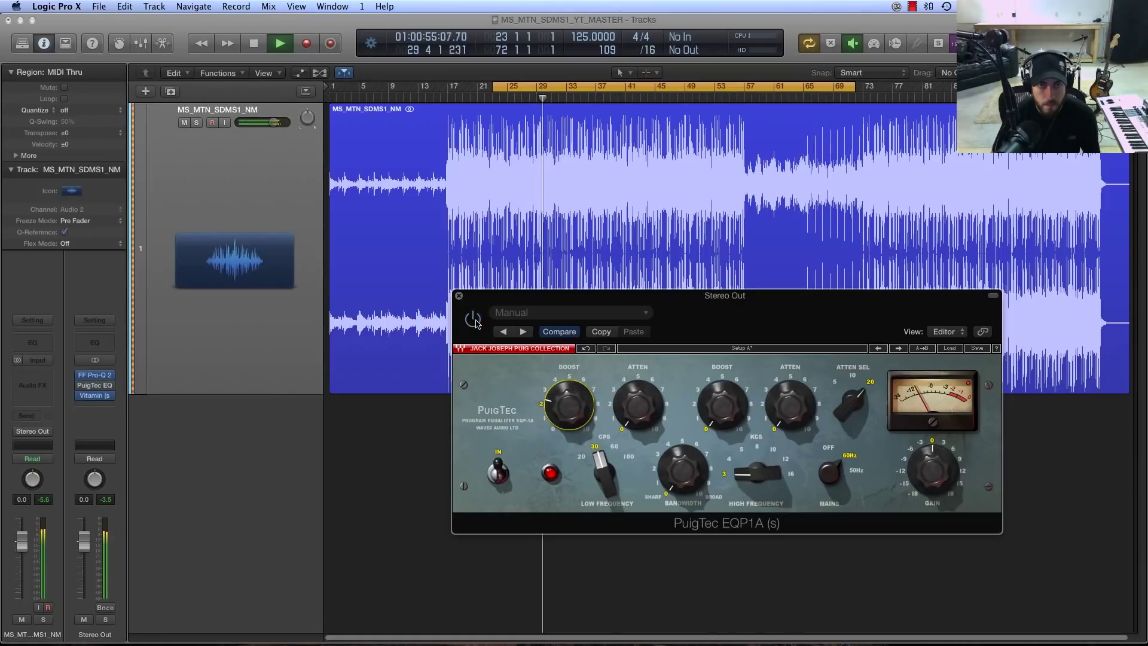
pyautogui.click(473, 320)
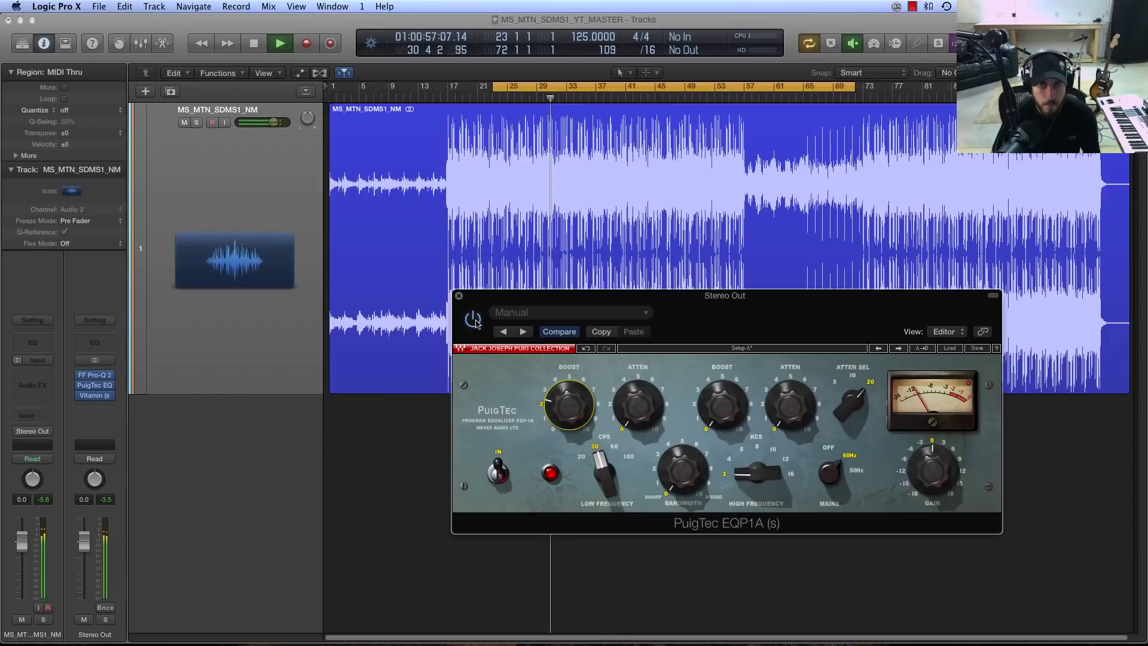
# - Stop playback and close the PuigTec equalizer's window after briefly reopening it
pyautogui.click(459, 296)
pyautogui.press('space')
pyautogui.click(94, 385)
pyautogui.moveTo(597, 300); pyautogui.dragTo(562, 338)
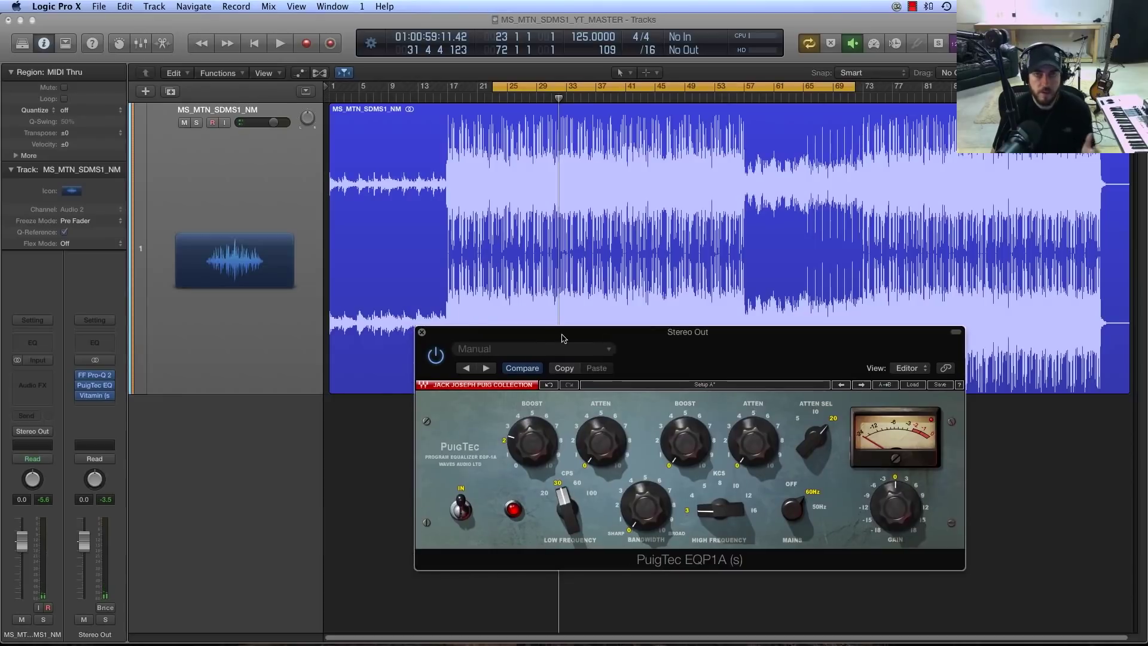
pyautogui.click(422, 332)
pyautogui.moveTo(119, 385)
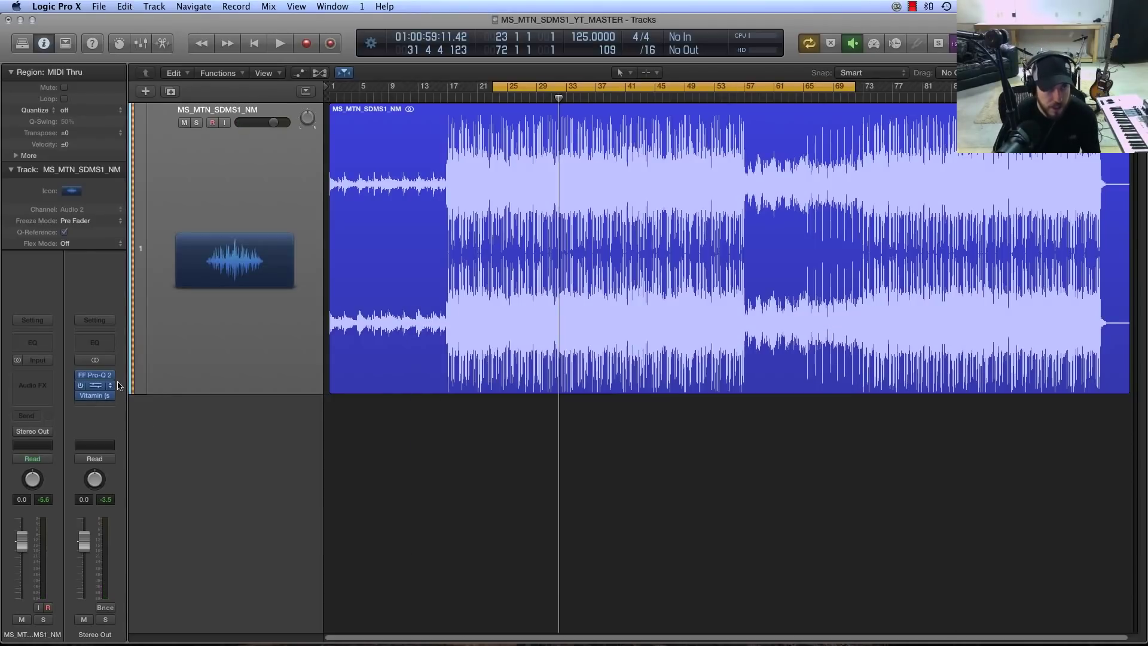
pyautogui.moveTo(96, 384)
pyautogui.mouseDown()
pyautogui.moveTo(96, 367)
pyautogui.moveTo(93, 380)
pyautogui.mouseUp()
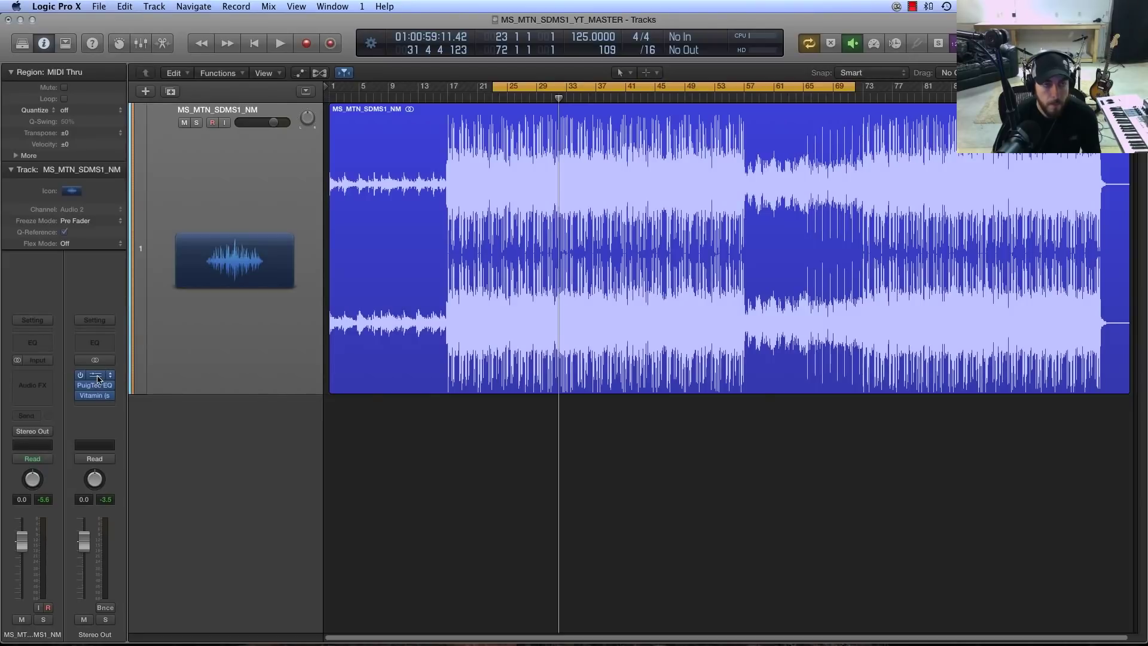
# - Open Pro-Q 2 on the Stereo Out, play the song to view its spectrum, and close the equalizer
pyautogui.click(94, 376)
pyautogui.moveTo(523, 189); pyautogui.dragTo(588, 208)
pyautogui.press('space')
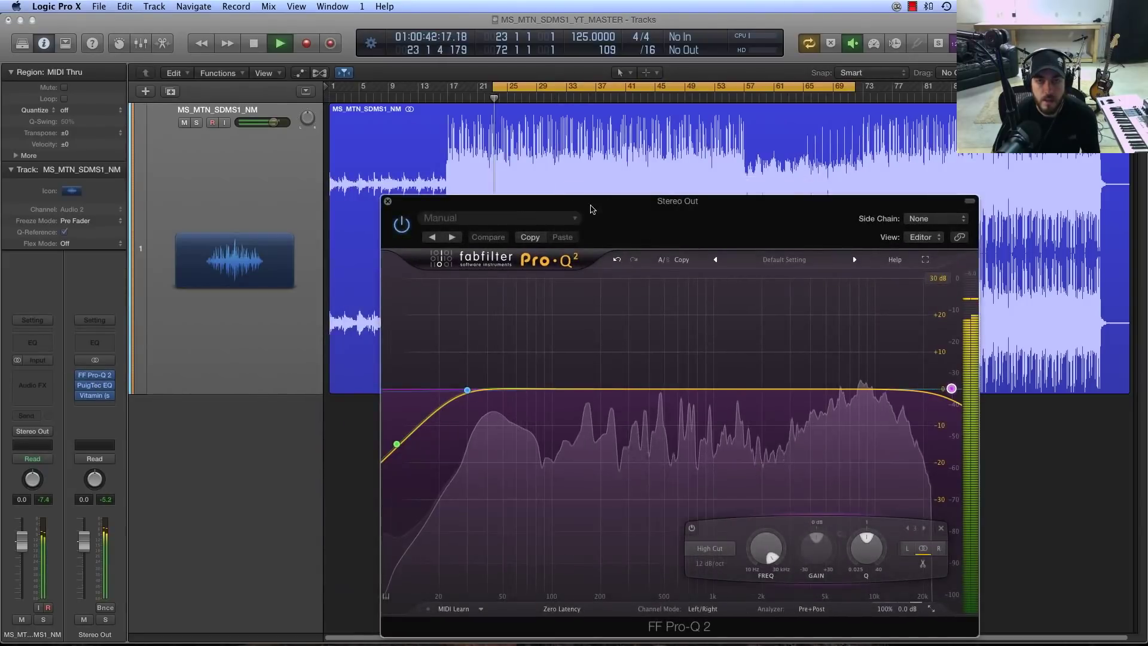
pyautogui.click(389, 204)
pyautogui.press('space')
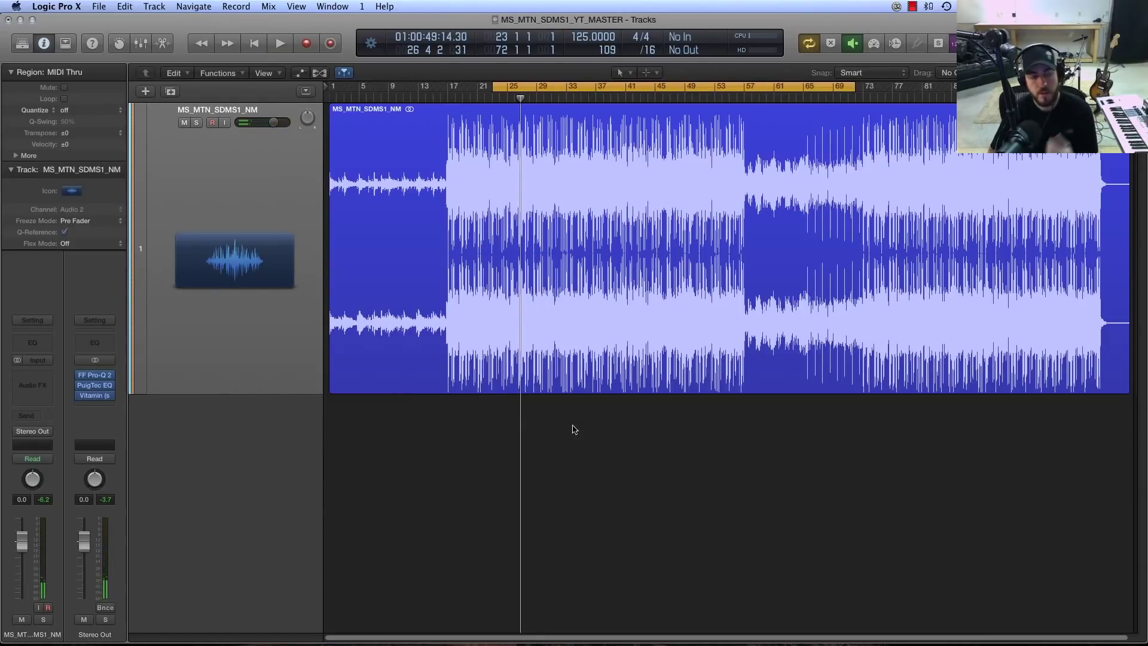
# - Try a Pro-Q 2 boost of about 2.7 dB near 1 kHz, remove the band and close the equalizer
pyautogui.click(99, 375)
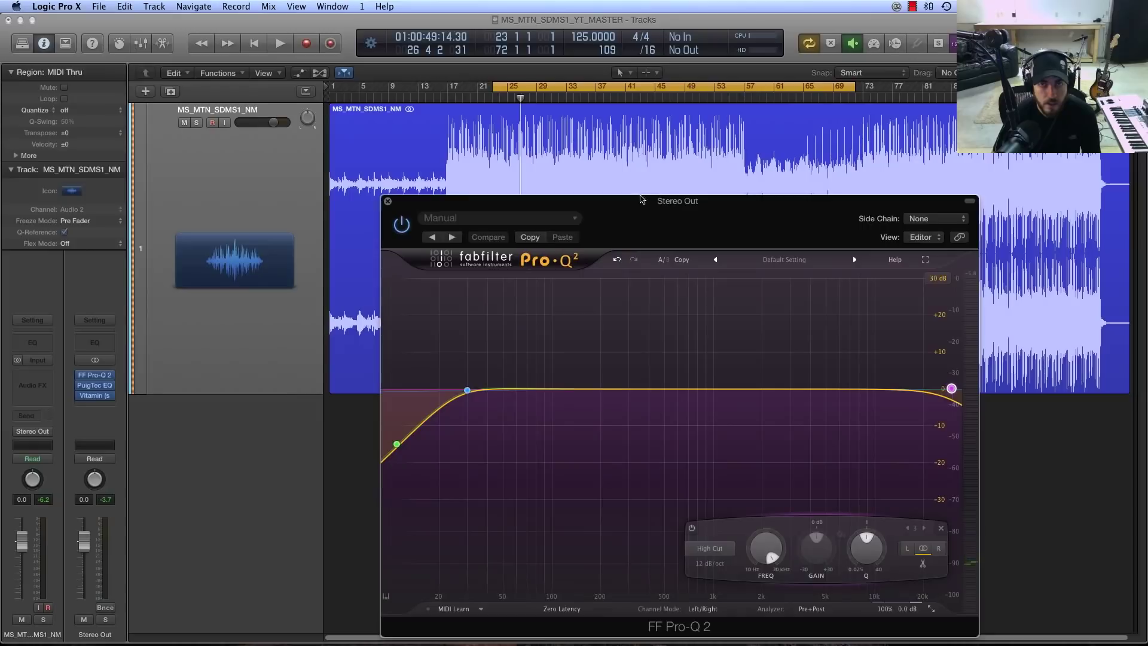
pyautogui.moveTo(634, 205); pyautogui.dragTo(633, 172)
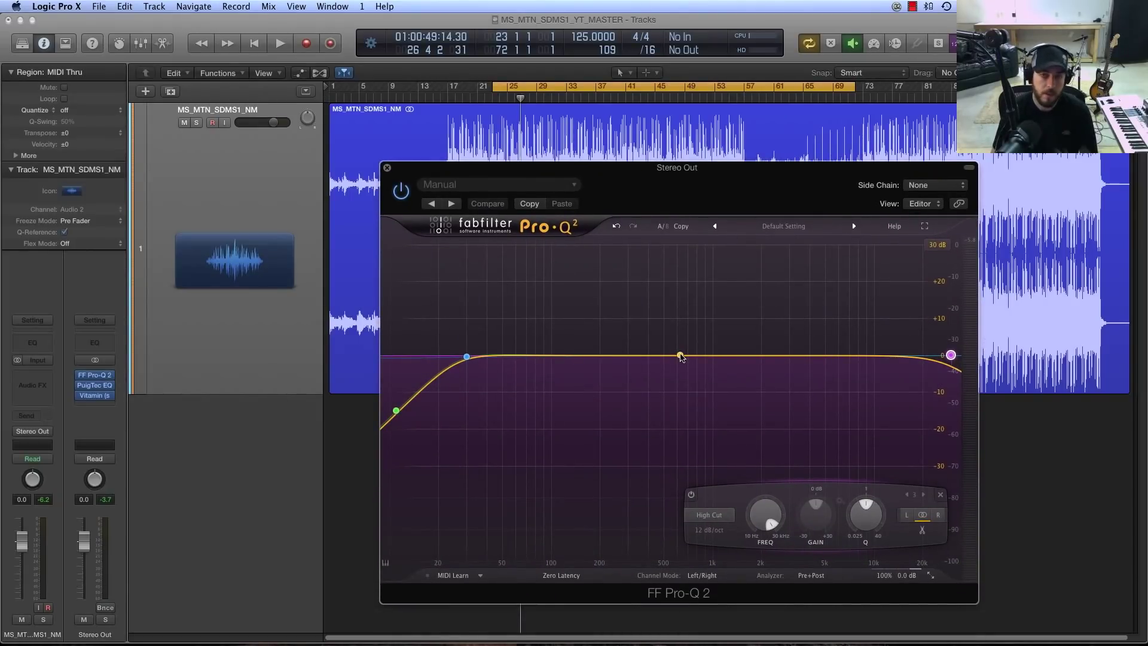
pyautogui.moveTo(692, 355); pyautogui.dragTo(716, 345)
pyautogui.click(841, 494)
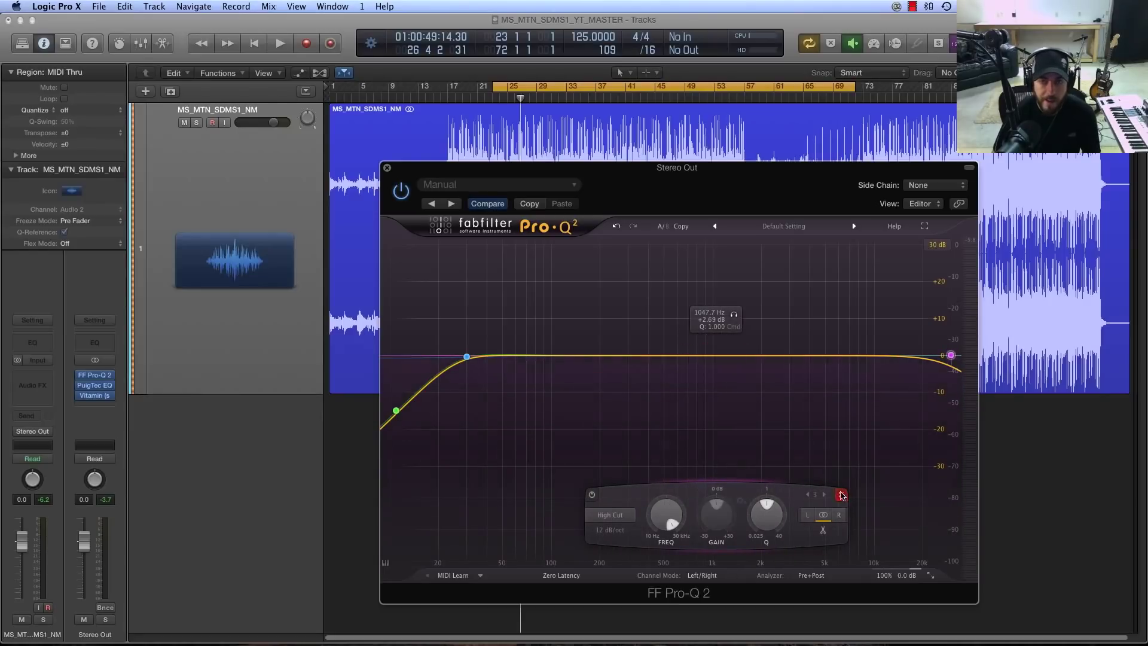
pyautogui.click(386, 167)
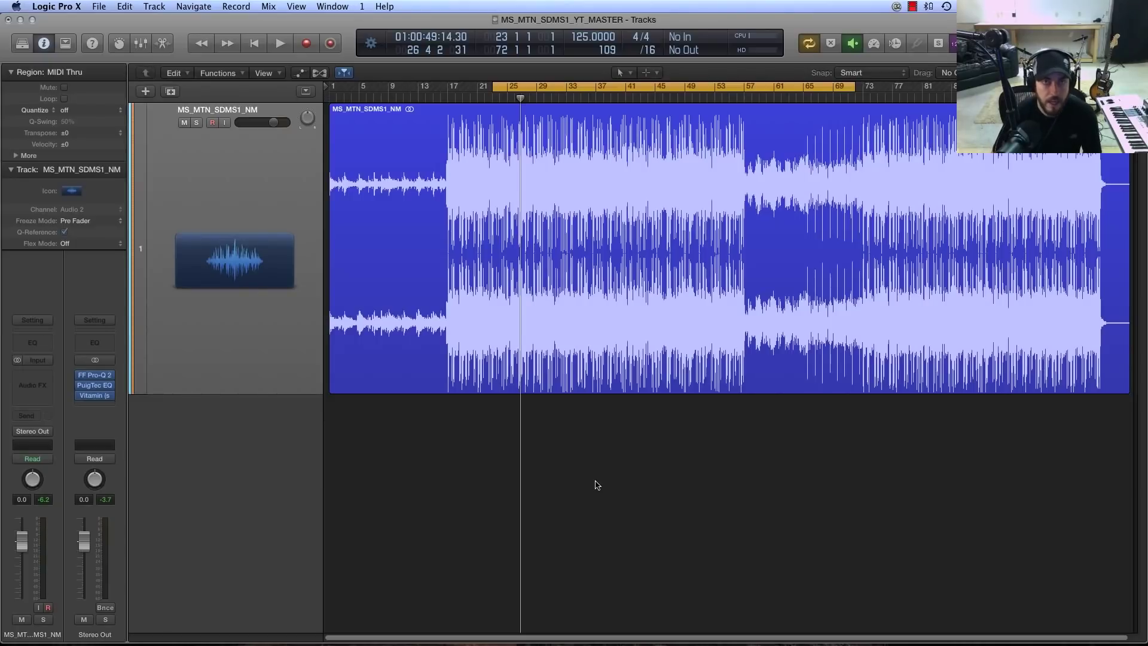
pyautogui.moveTo(95, 388)
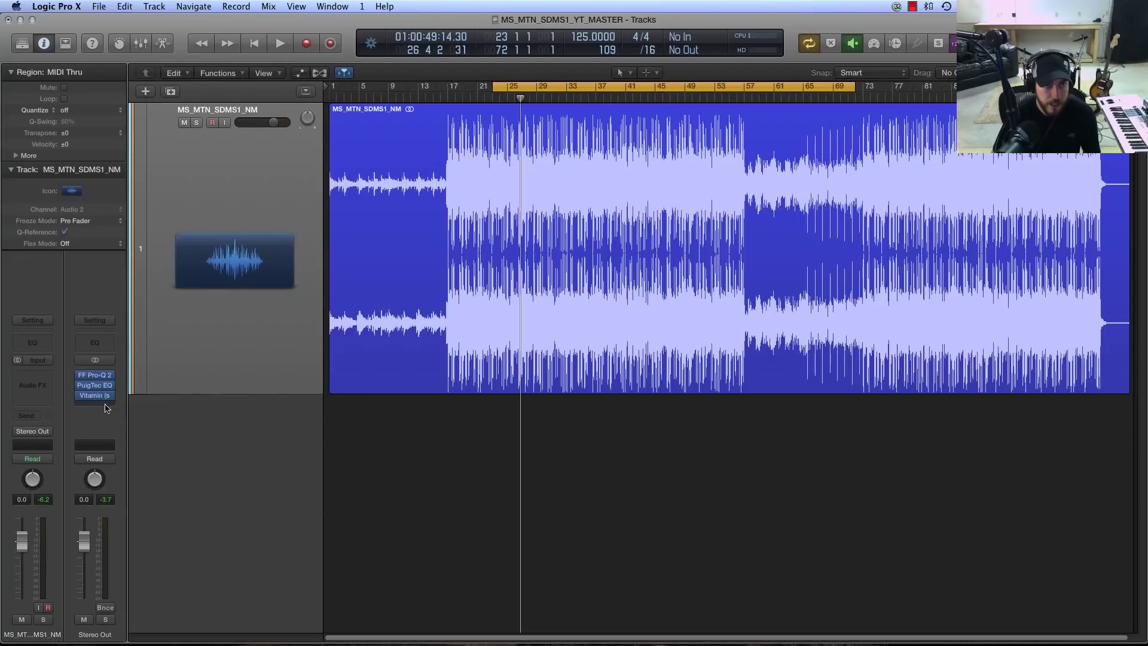
pyautogui.click(106, 407)
pyautogui.click(400, 477)
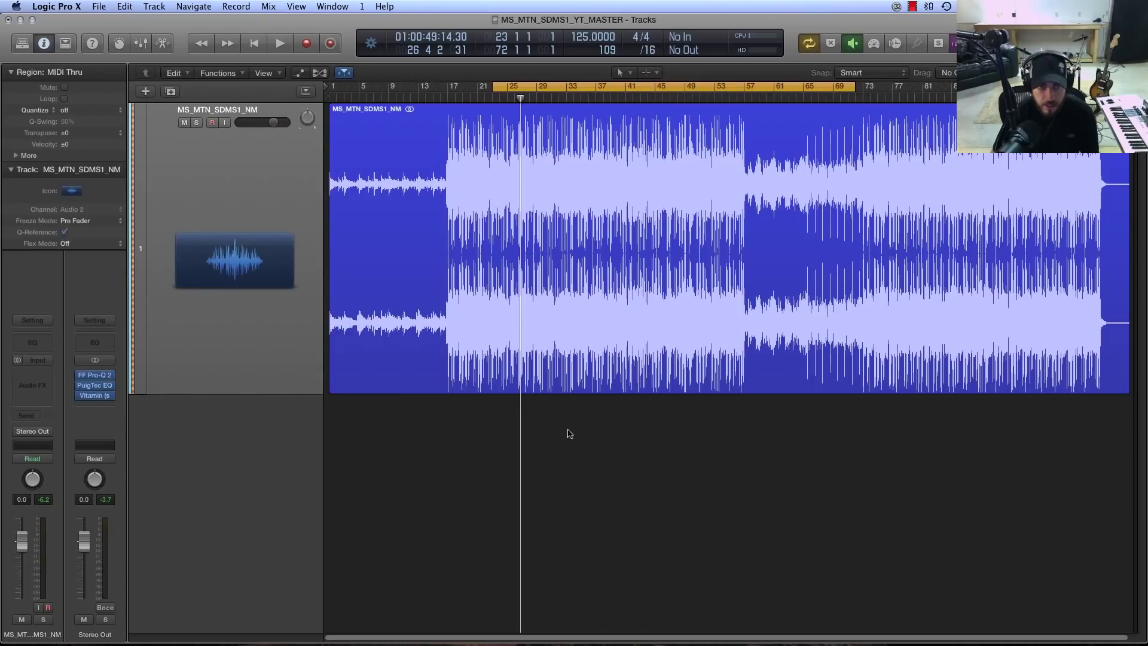
pyautogui.press('super+Tab')
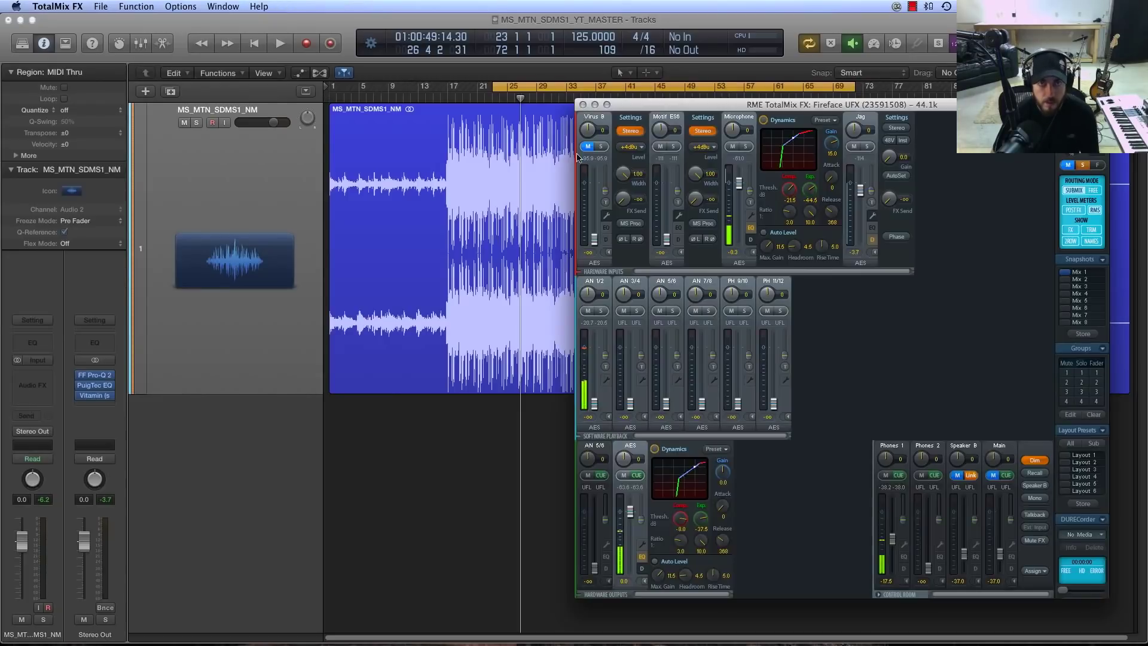
pyautogui.click(583, 105)
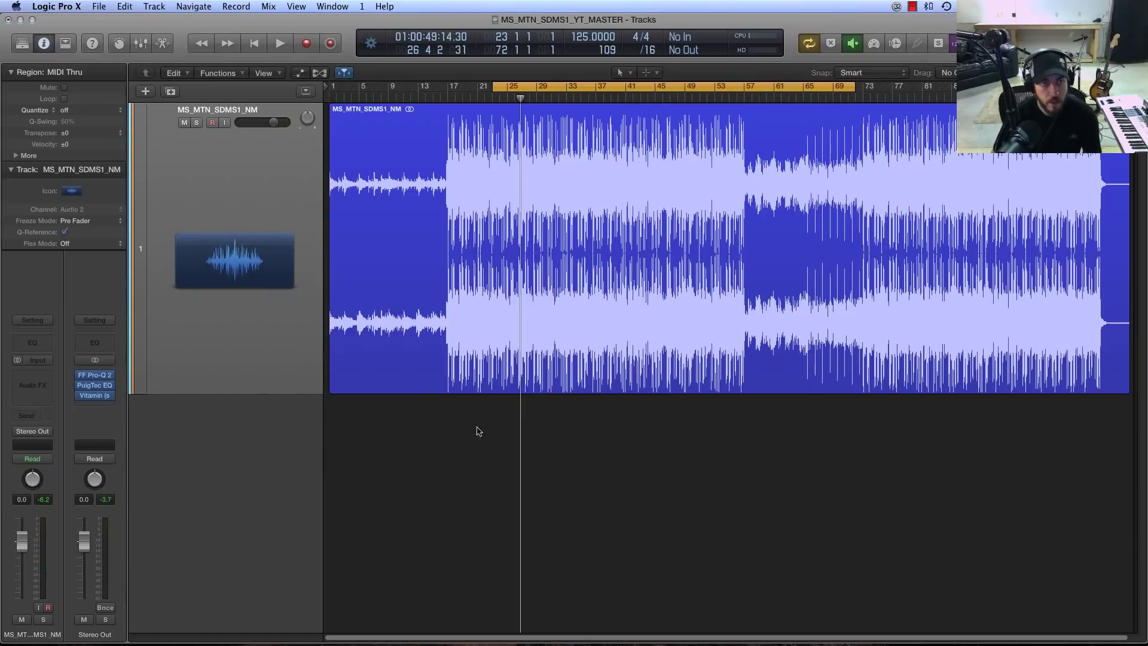
# - Insert the stereo FF Pro-L limiter on the Stereo Out and move Vitamin to the slot below it
pyautogui.click(101, 401)
pyautogui.moveTo(176, 595)
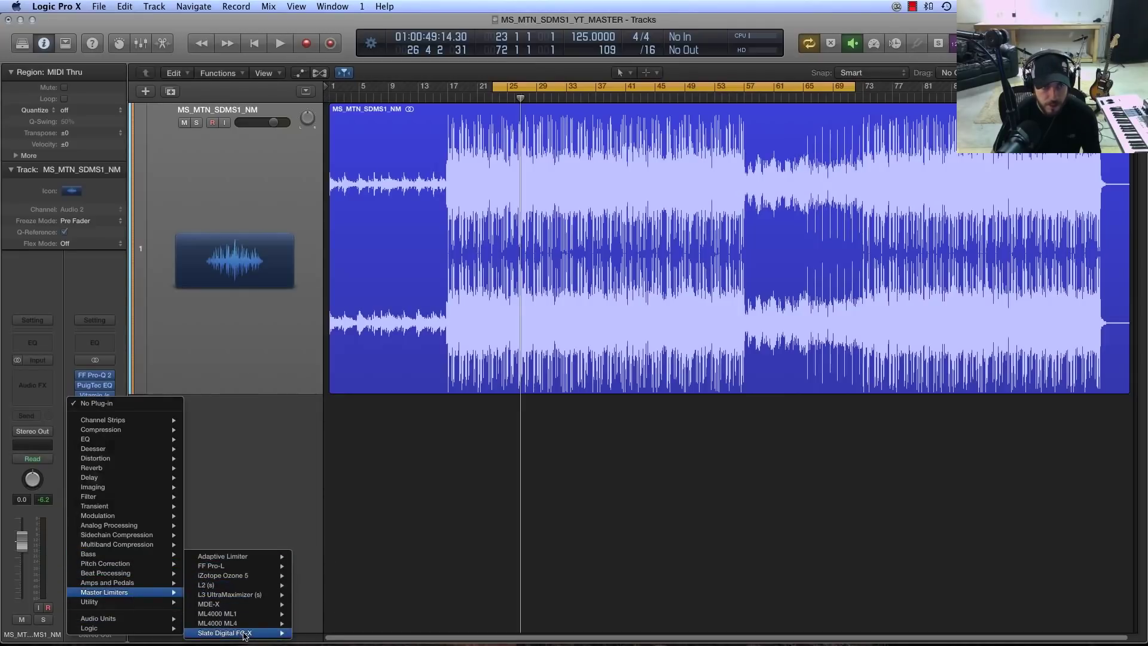
pyautogui.moveTo(250, 565)
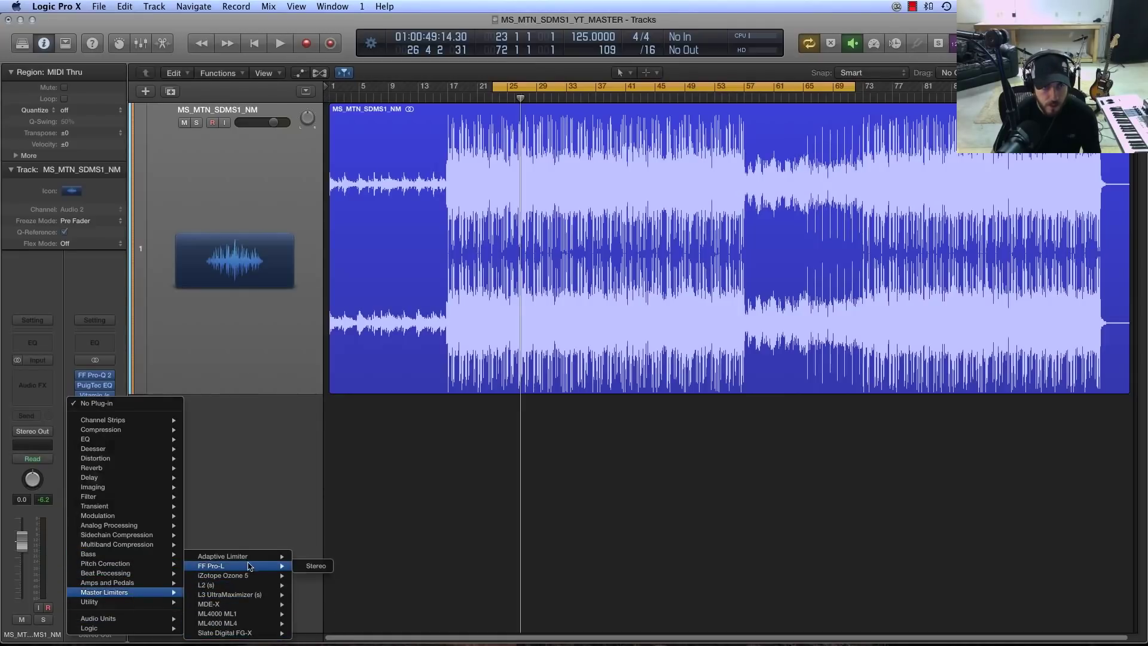
pyautogui.click(315, 566)
pyautogui.moveTo(198, 52); pyautogui.dragTo(724, 214)
pyautogui.moveTo(95, 388); pyautogui.dragTo(96, 407)
pyautogui.click(96, 386)
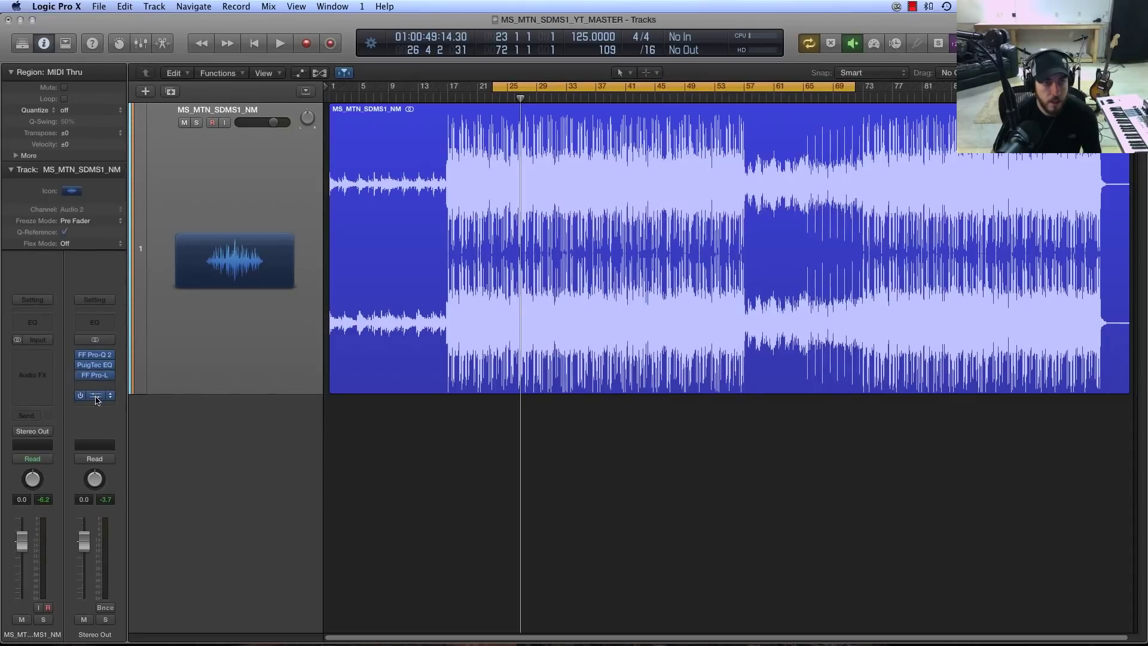
# - Open Pro-L over the waveform, play the song briefly and load the limiter's Master_SD preset
pyautogui.click(96, 385)
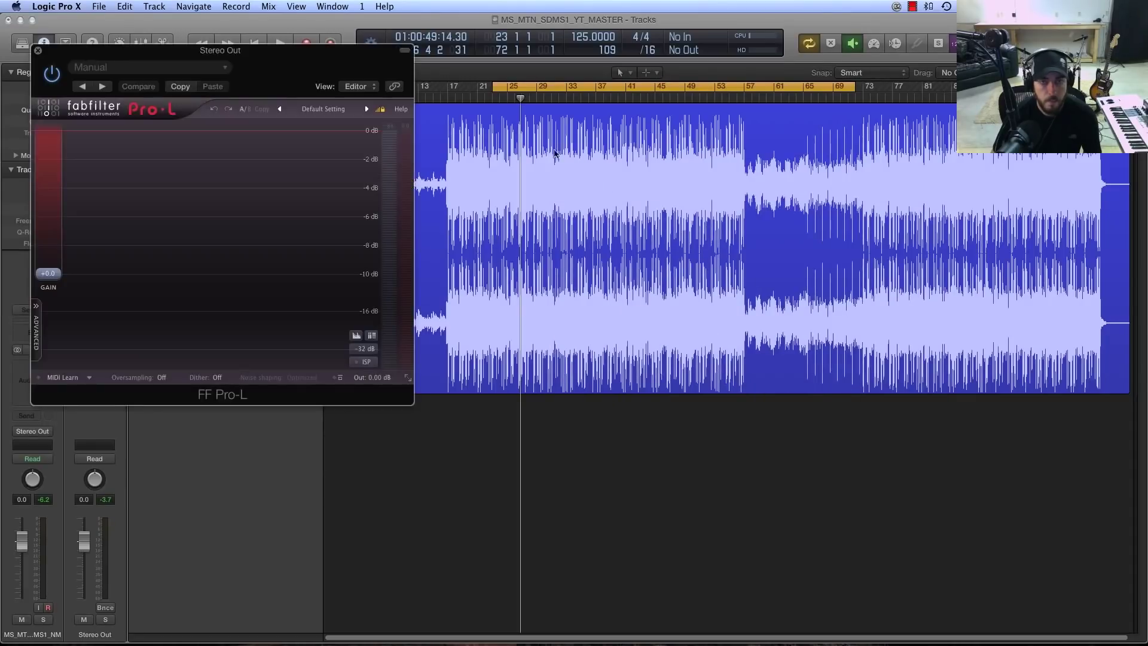
pyautogui.moveTo(208, 54); pyautogui.dragTo(676, 201)
pyautogui.press('space')
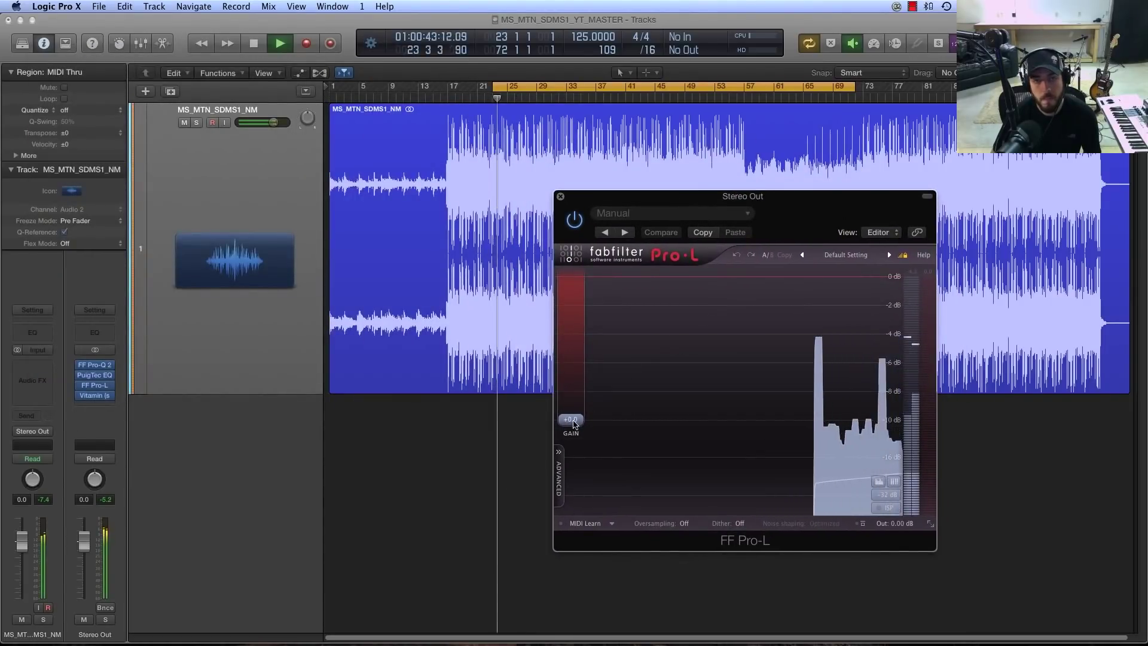
pyautogui.press('space')
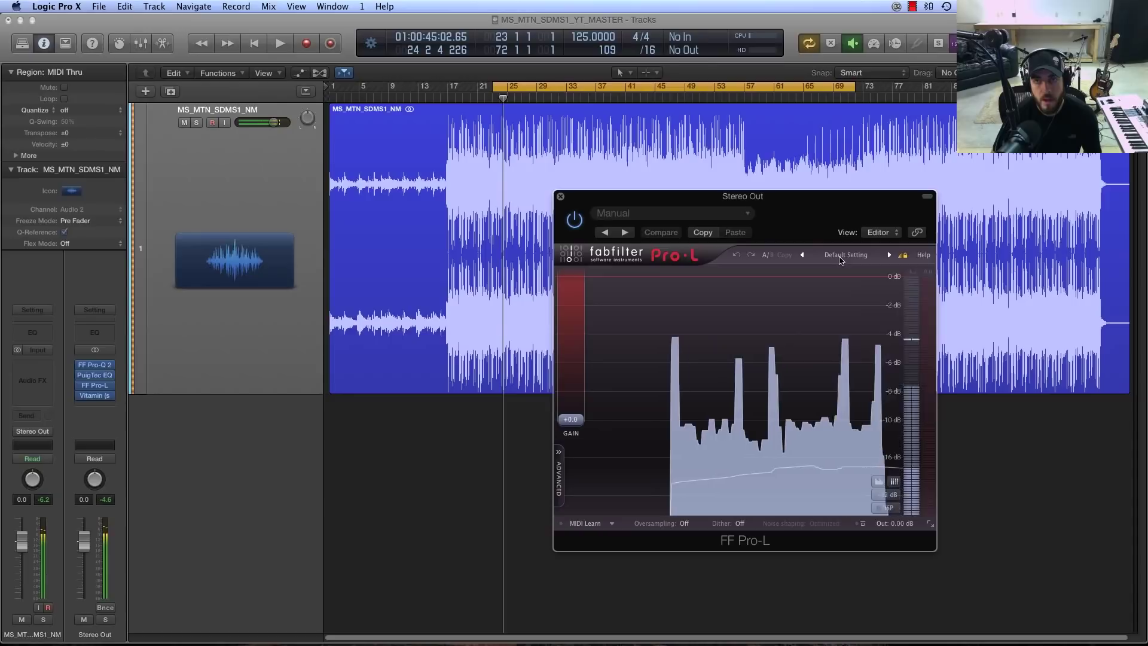
pyautogui.click(840, 255)
pyautogui.click(846, 371)
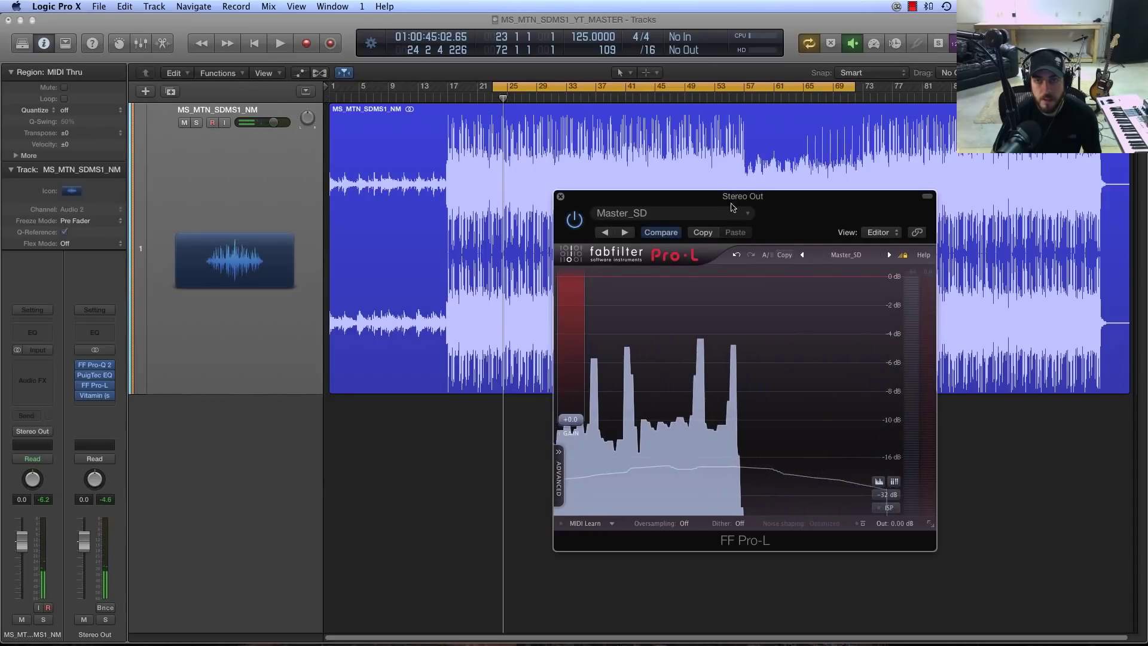
# - Show Pro-L's advanced settings, keep the Transparent style, and review the lookahead, attack, release and channel linking controls
pyautogui.moveTo(732, 207); pyautogui.dragTo(660, 103)
pyautogui.click(488, 376)
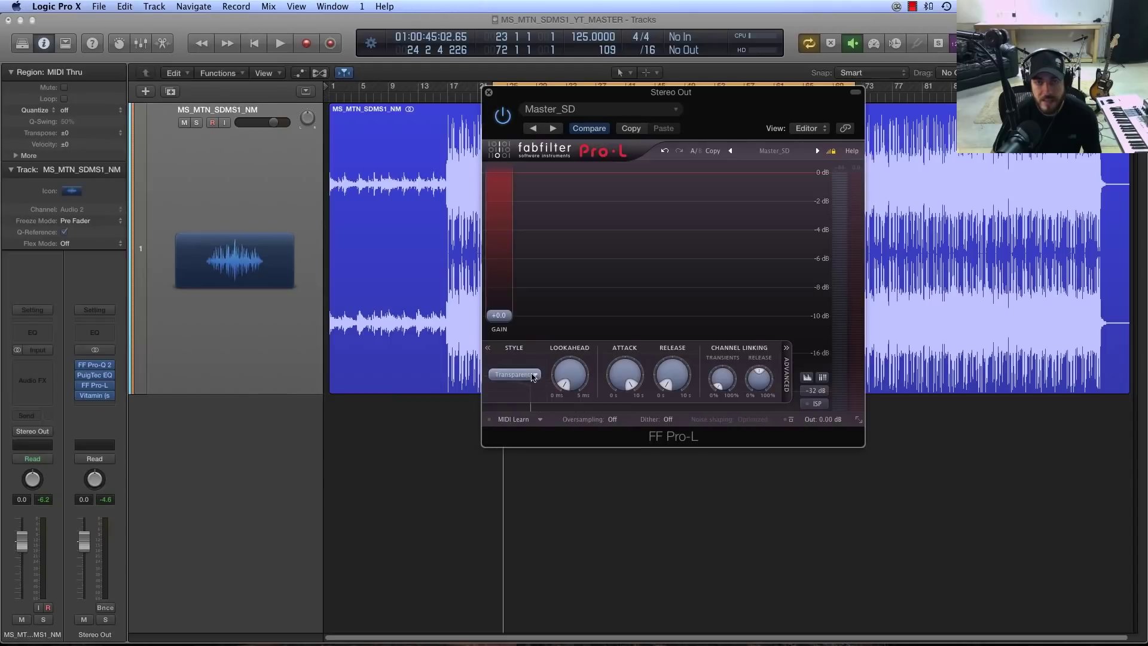
pyautogui.click(533, 375)
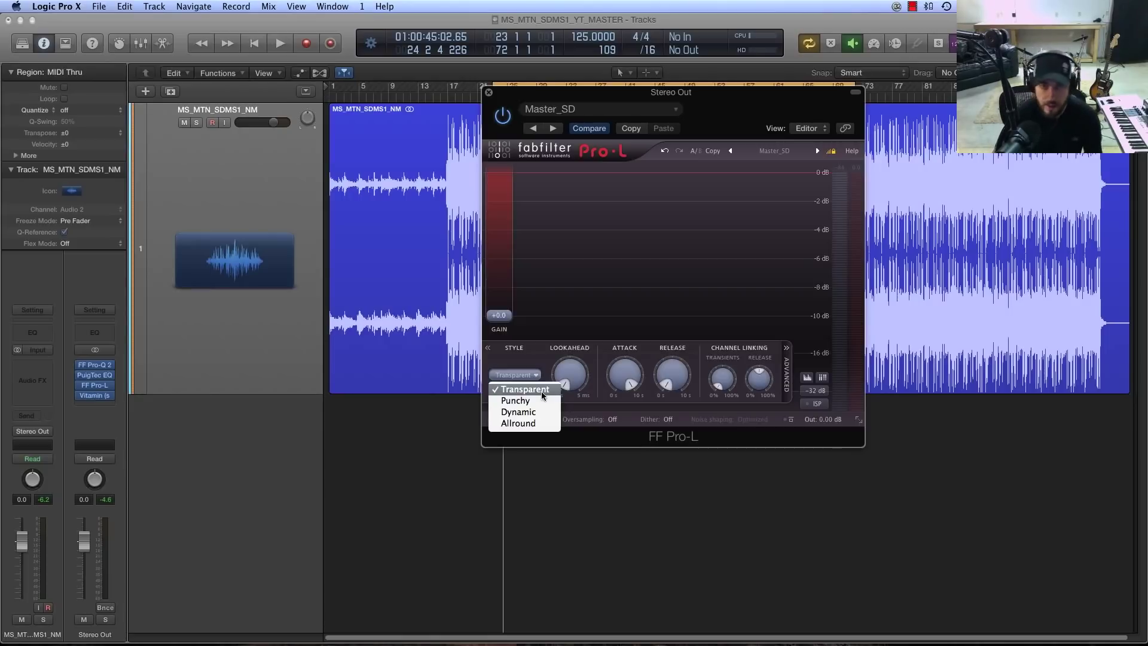
pyautogui.click(540, 389)
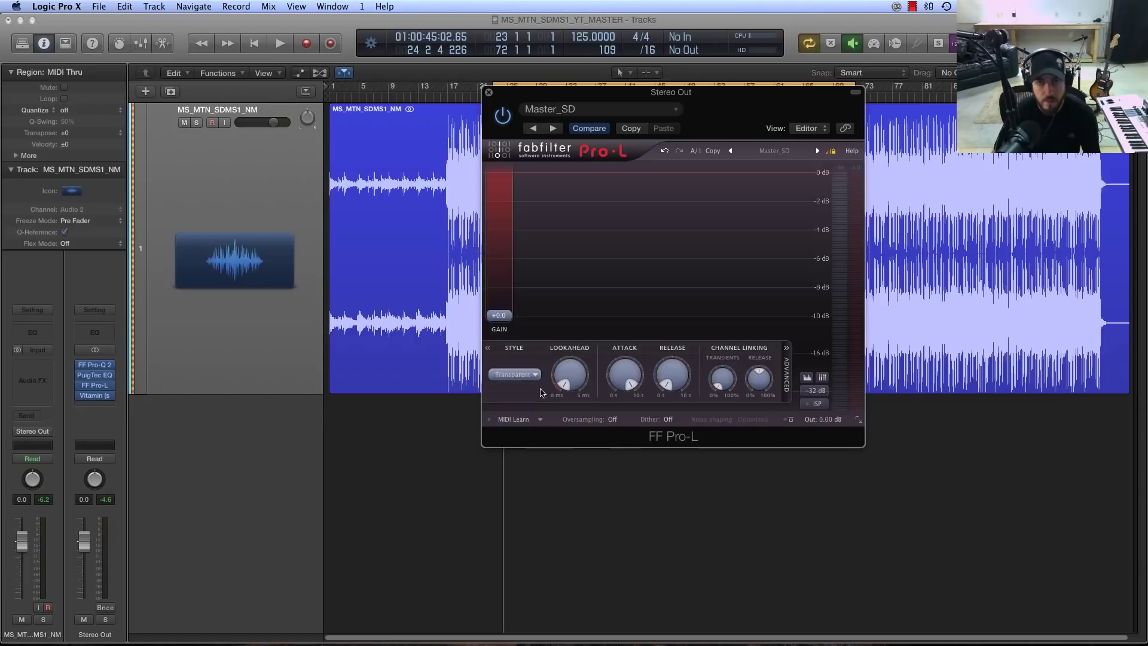
pyautogui.moveTo(570, 373)
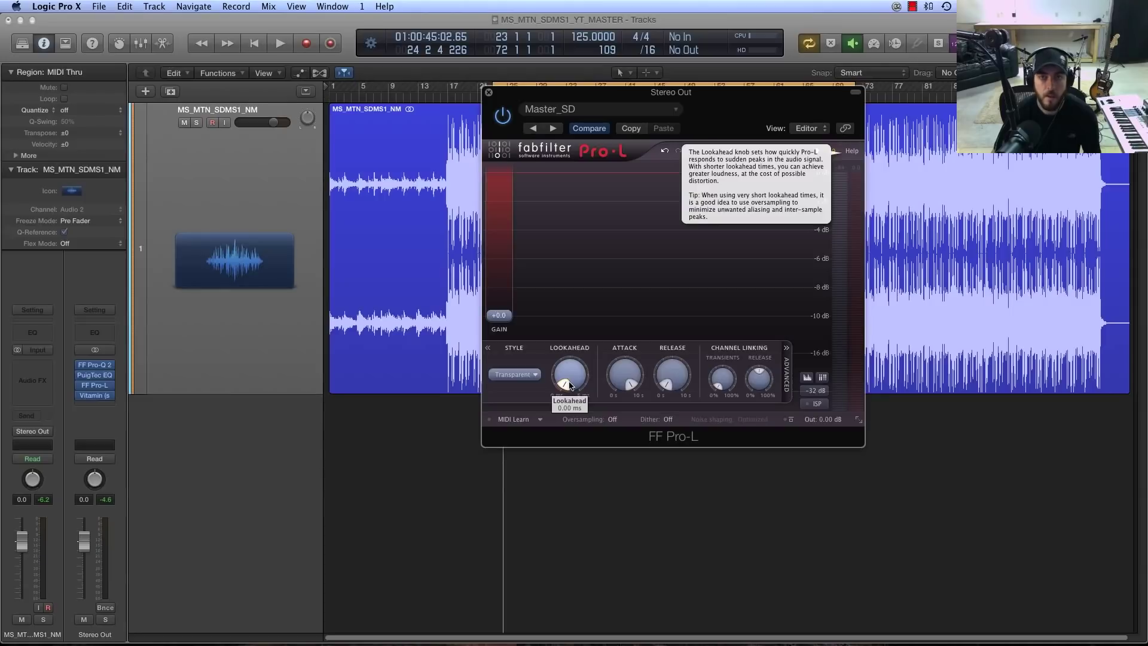
pyautogui.moveTo(645, 375)
pyautogui.moveTo(758, 378)
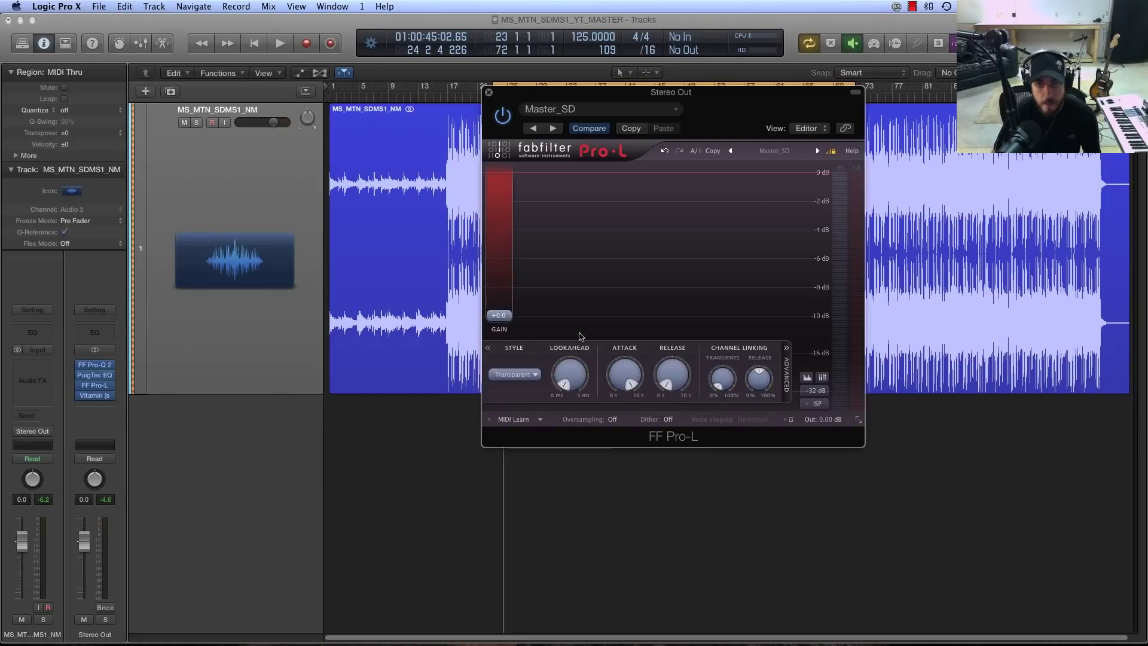
# - Set Pro-L's oversampling to 4x and its dither to 24 bits
pyautogui.click(610, 419)
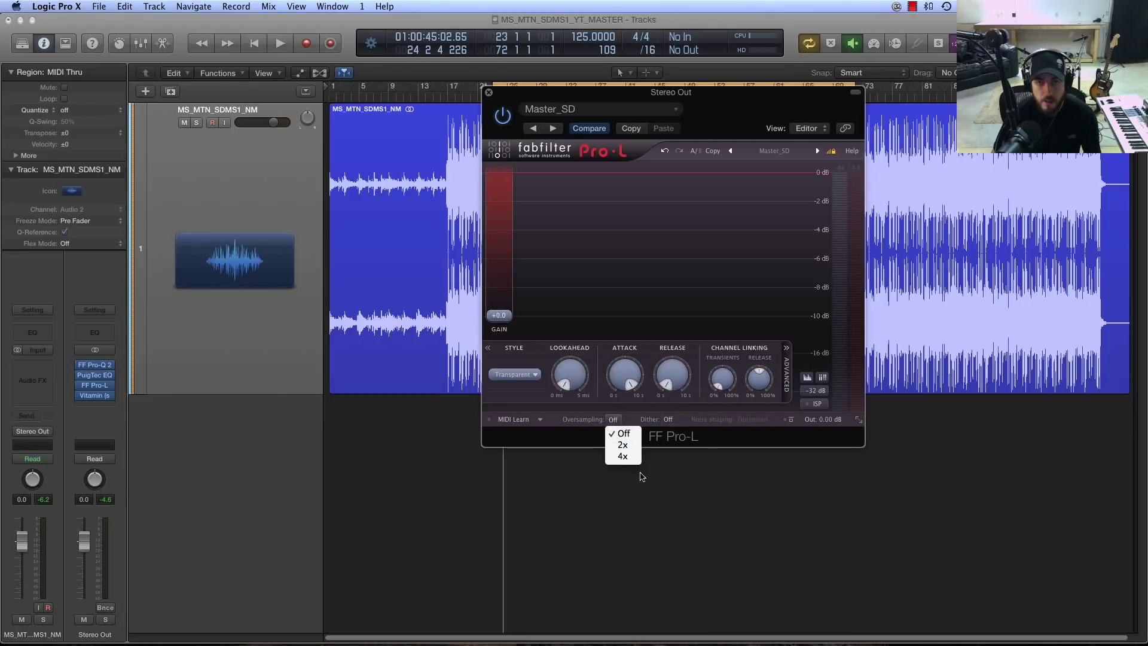
pyautogui.click(627, 459)
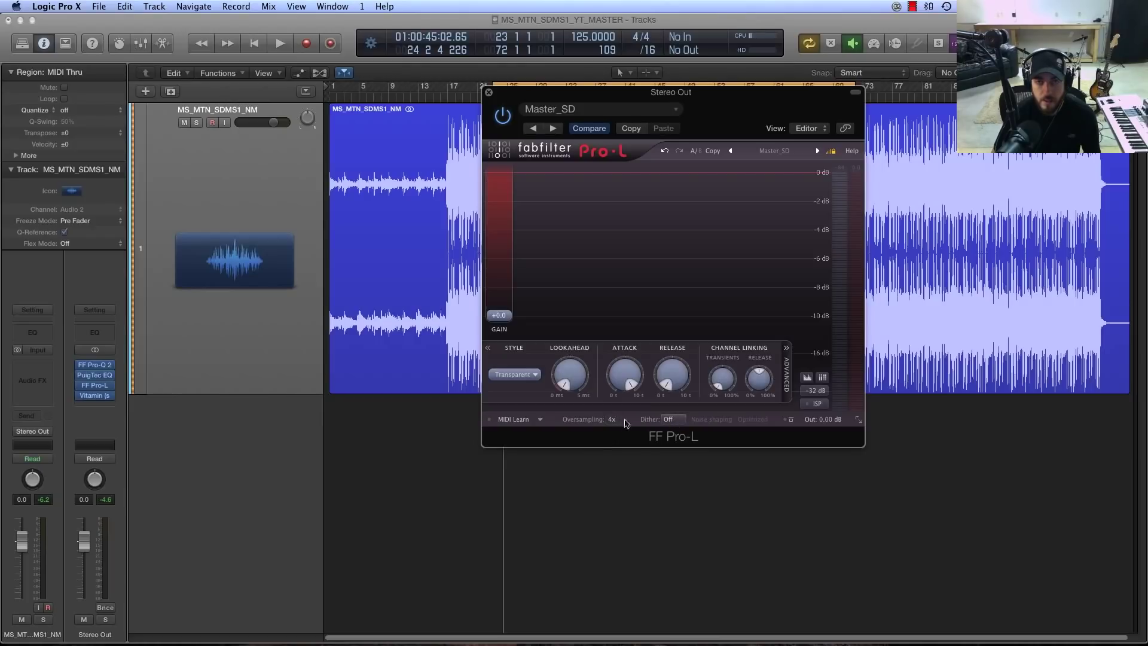
pyautogui.moveTo(609, 420)
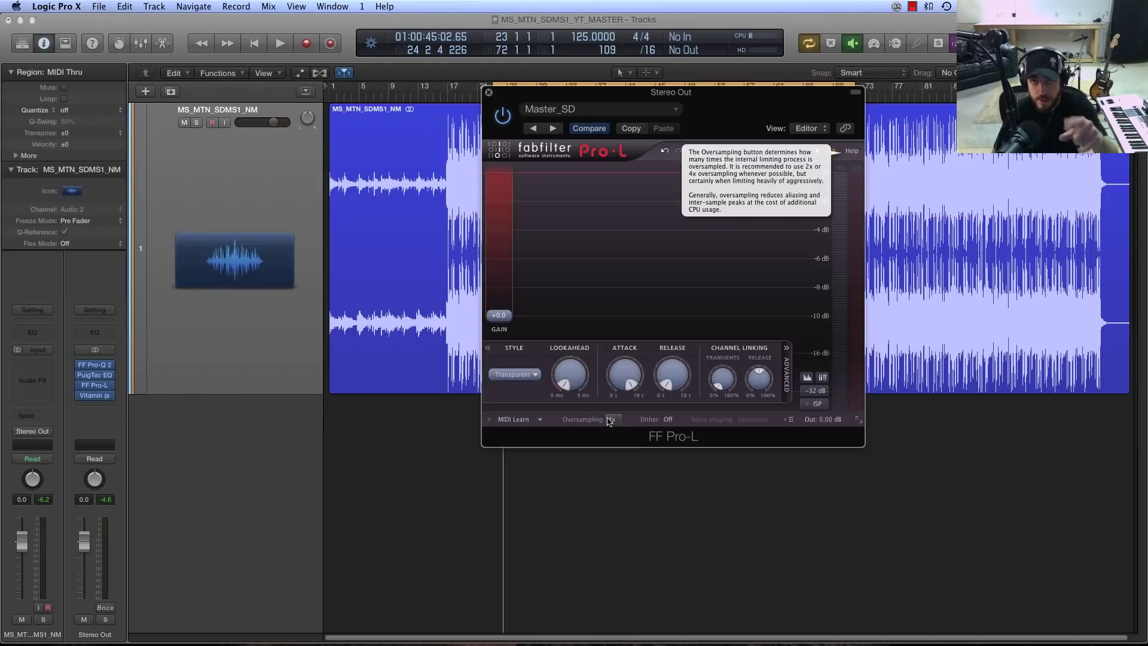
pyautogui.click(675, 419)
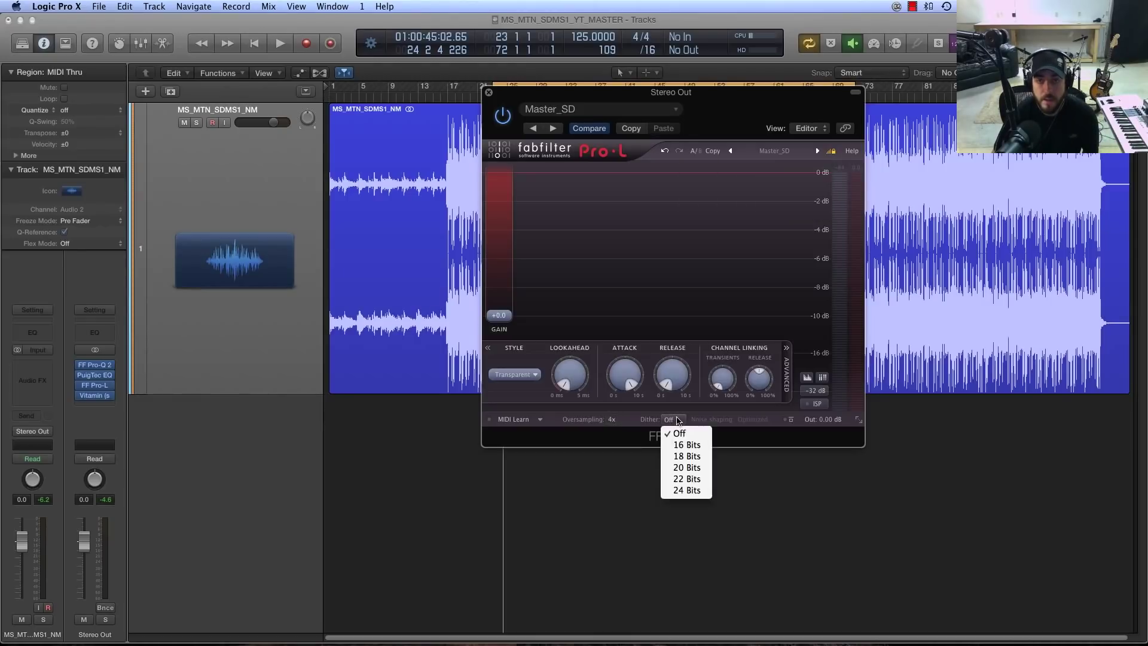
pyautogui.click(684, 491)
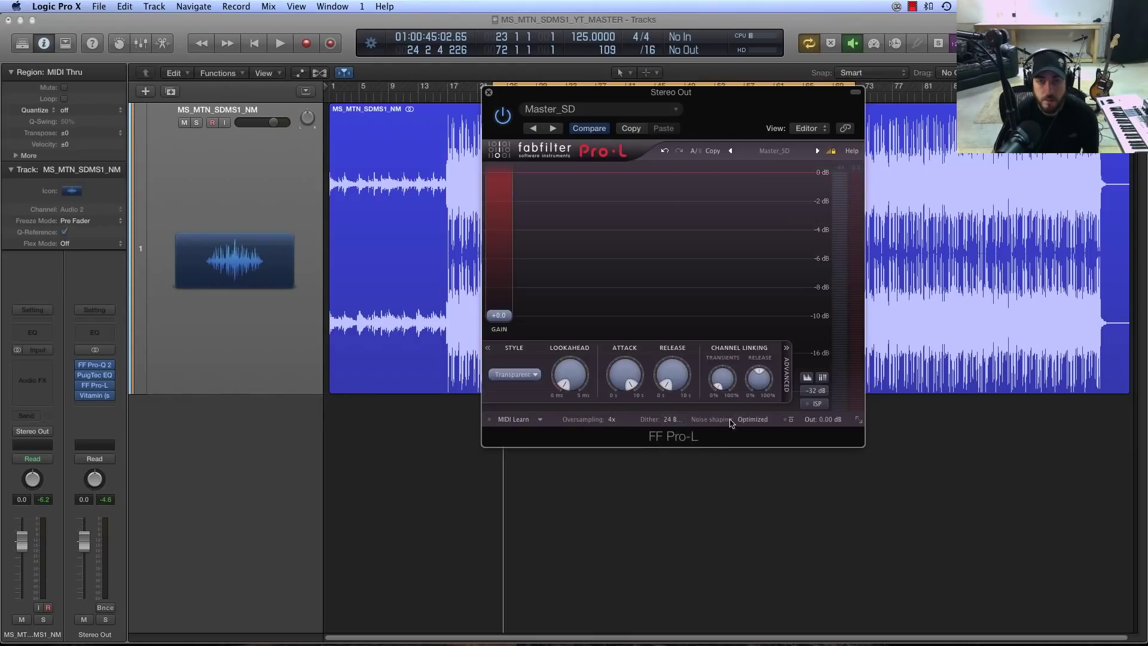
# - Set Pro-L's output level to -0.05 dB and raise its gain to about +9.3 dB during playback
pyautogui.moveTo(504, 322)
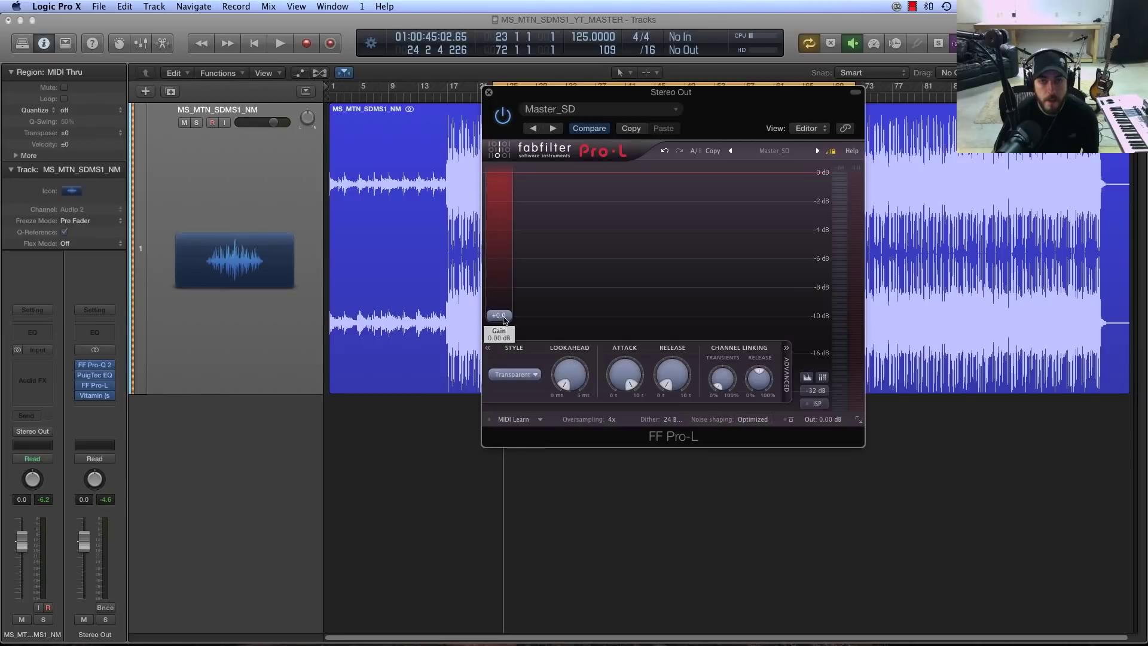
pyautogui.moveTo(503, 315); pyautogui.dragTo(506, 319)
pyautogui.press('space')
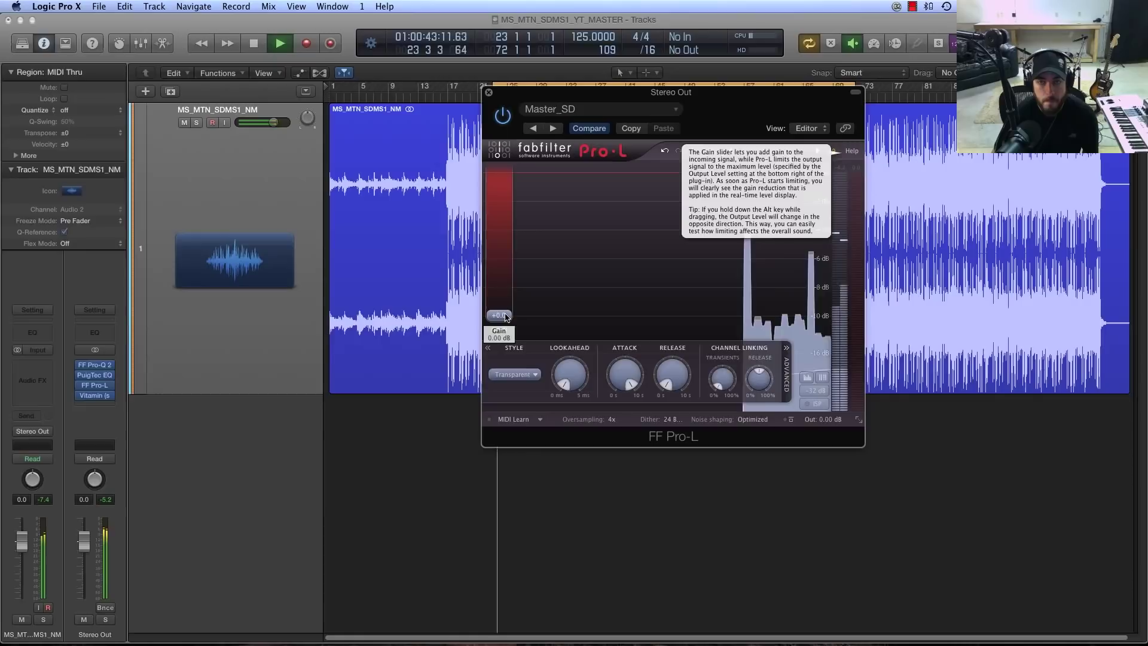
pyautogui.press('space')
pyautogui.moveTo(835, 420)
pyautogui.moveTo(833, 421); pyautogui.dragTo(833, 439)
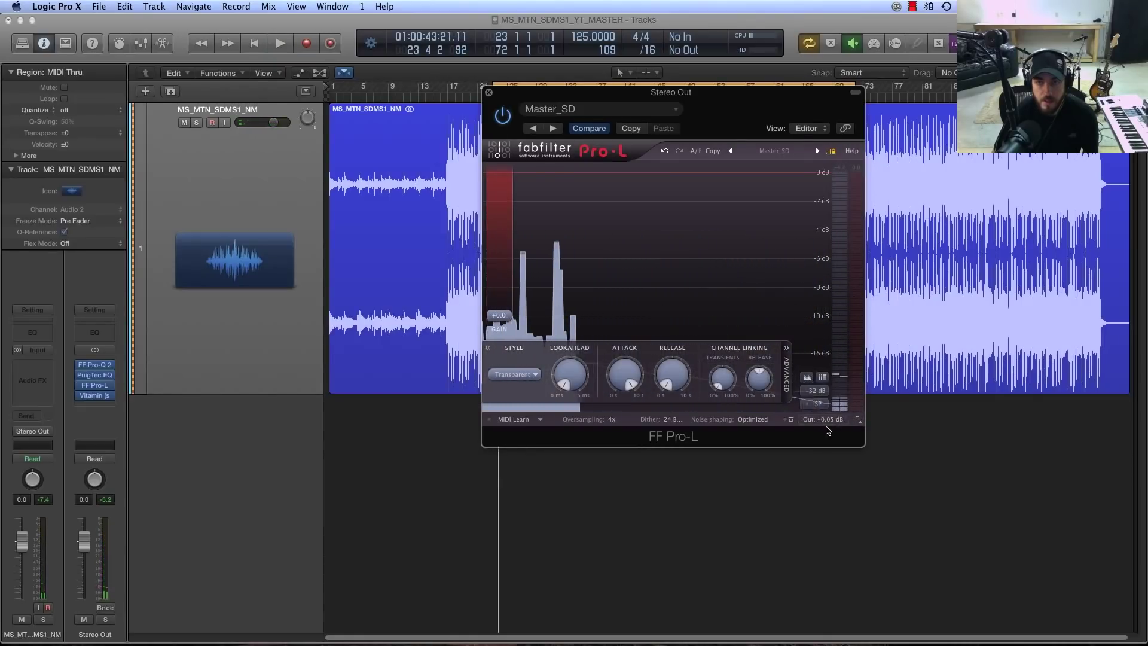
pyautogui.press('space')
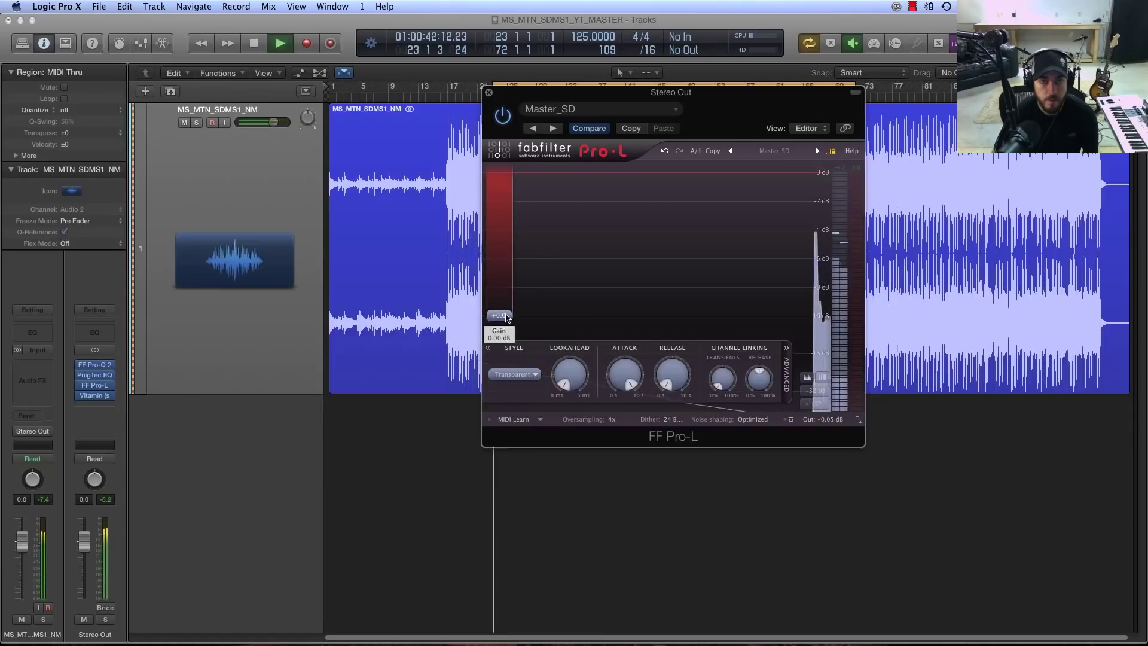
pyautogui.moveTo(498, 315); pyautogui.dragTo(516, 276)
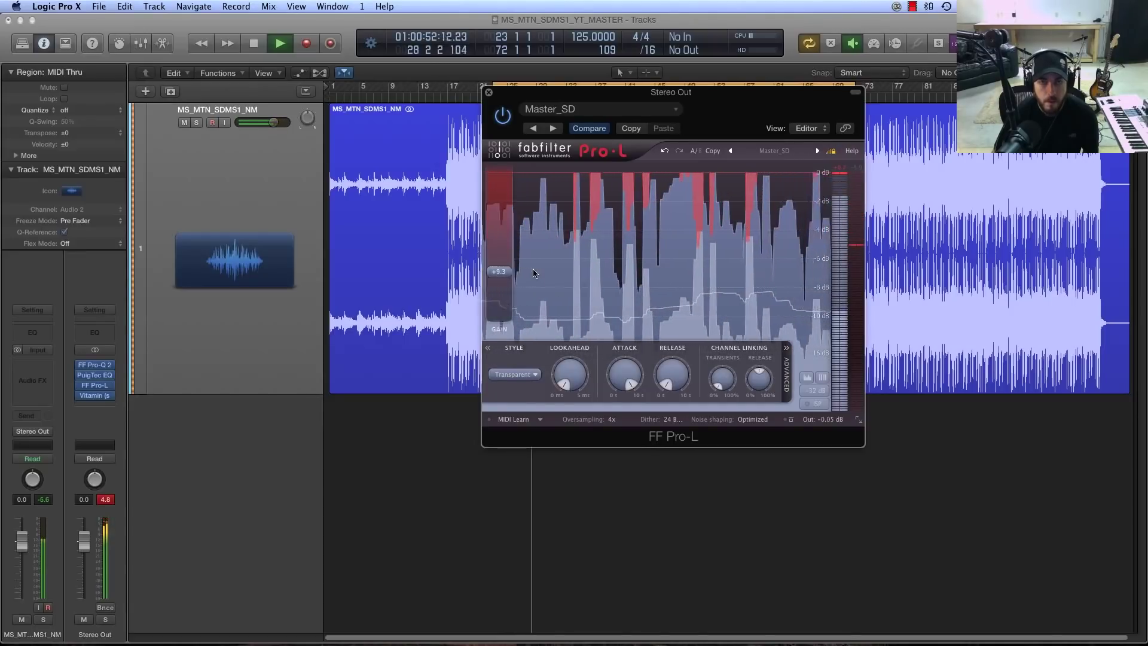
# - Set Pro-L's gain to +9.0 dB, stop playback and move Pro-L below Vitamin in the Stereo Out inserts
pyautogui.moveTo(495, 274); pyautogui.dragTo(495, 276)
pyautogui.press('space')
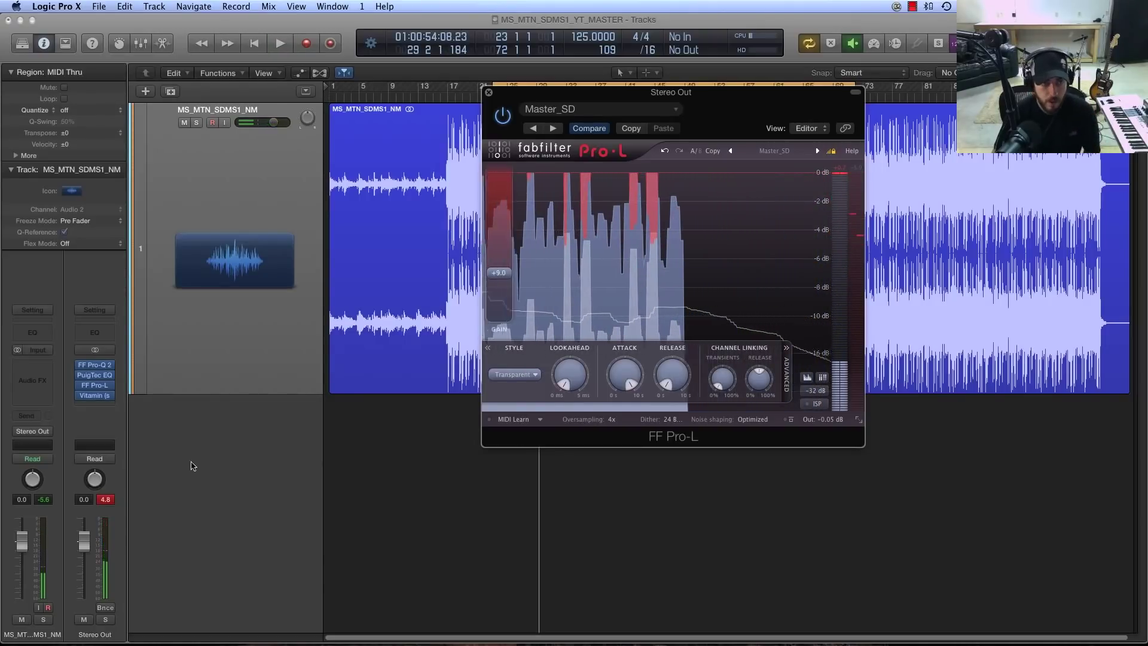
pyautogui.moveTo(96, 384)
pyautogui.mouseDown()
pyautogui.moveTo(95, 403)
pyautogui.moveTo(94, 375)
pyautogui.mouseUp()
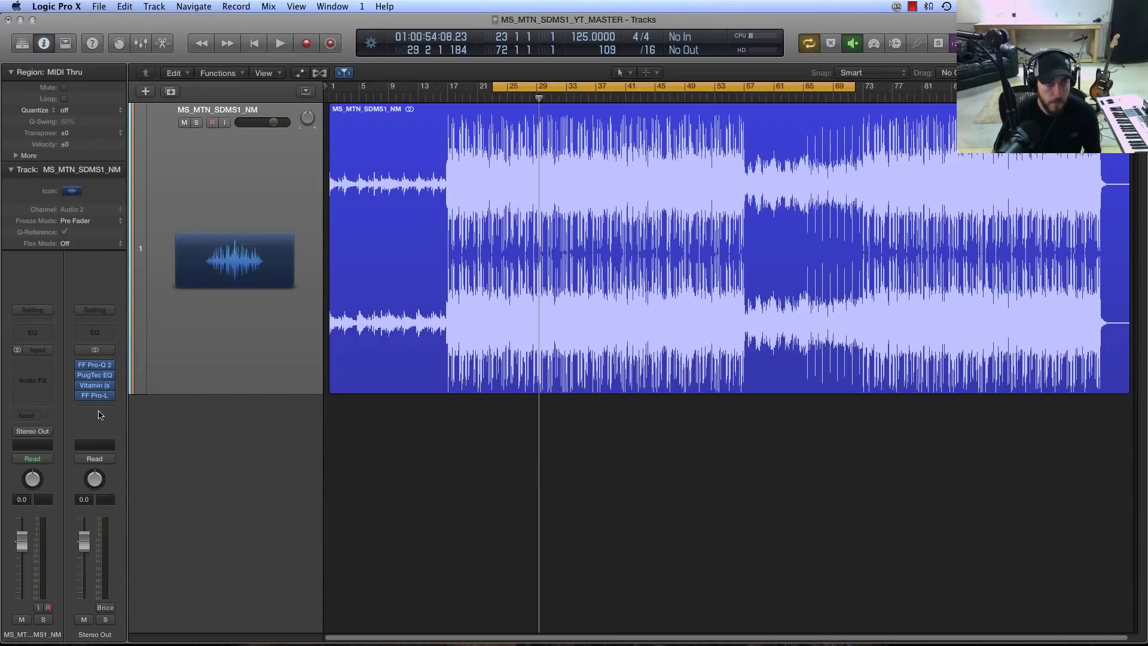
# - Open Pro-L over the waveform, check the song's output level in TotalMix FX during playback, and close the limiter
pyautogui.click(98, 396)
pyautogui.moveTo(233, 56); pyautogui.dragTo(667, 195)
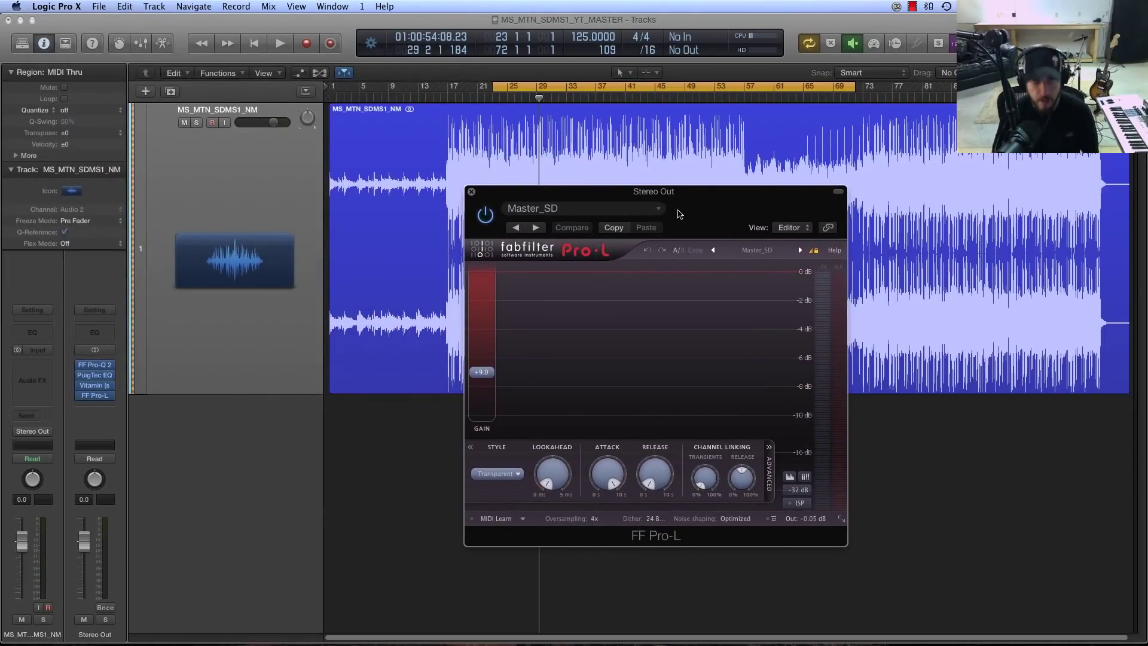
pyautogui.press('space')
pyautogui.click(653, 623)
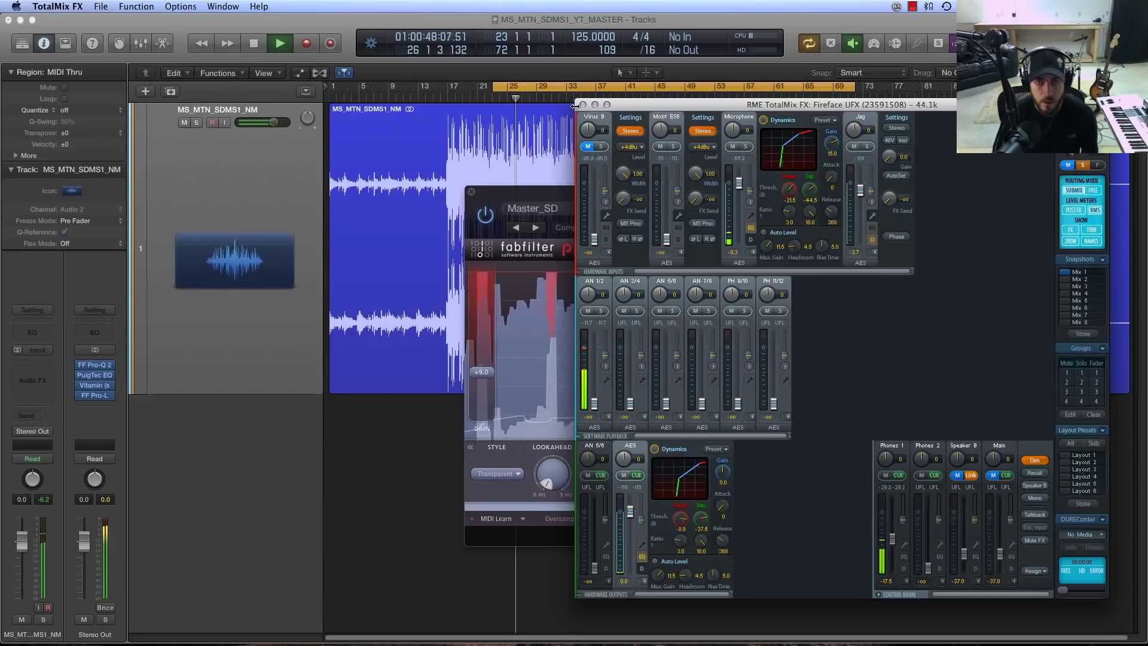
pyautogui.click(519, 193)
pyautogui.click(471, 192)
pyautogui.press('space')
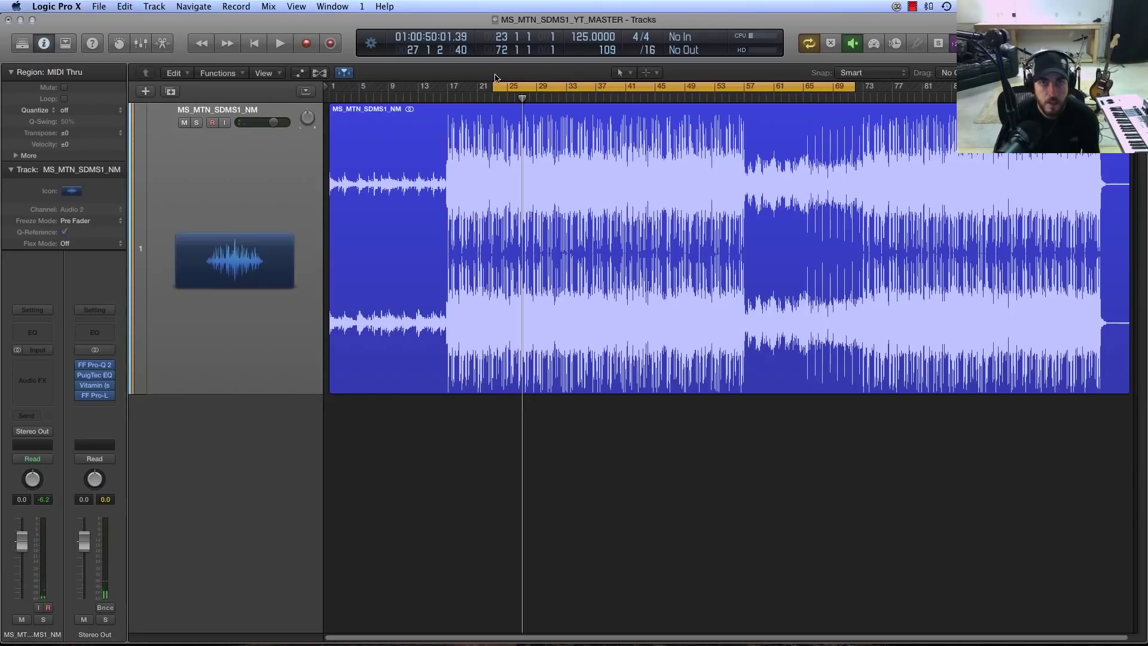
# - Shorten the cycle range to start at bar 29 and place the playhead there
pyautogui.moveTo(496, 87); pyautogui.dragTo(536, 88)
pyautogui.click(534, 98)
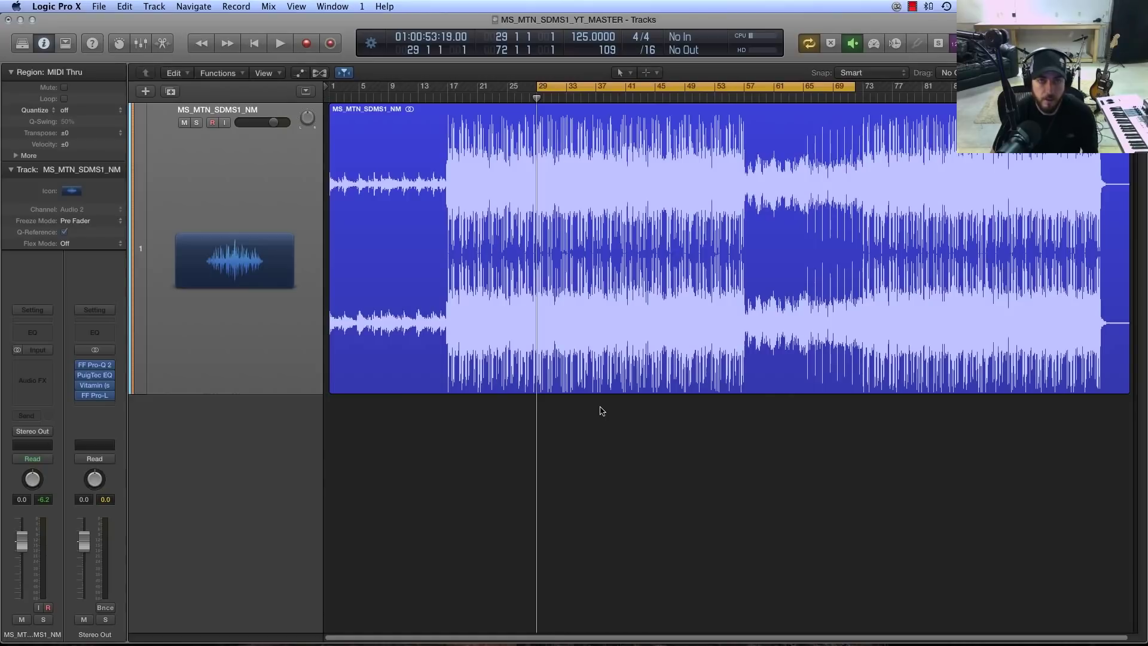
# - Replace Pro-L in the last Stereo Out insert with the stereo L2 master limiter
pyautogui.moveTo(103, 400)
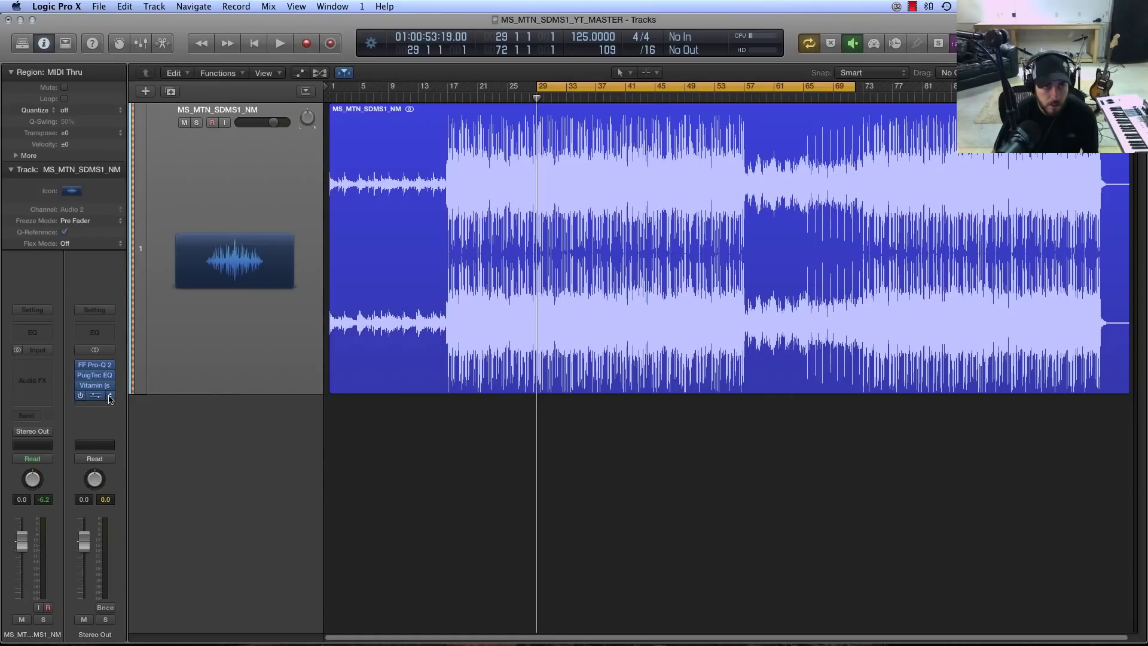
pyautogui.click(110, 398)
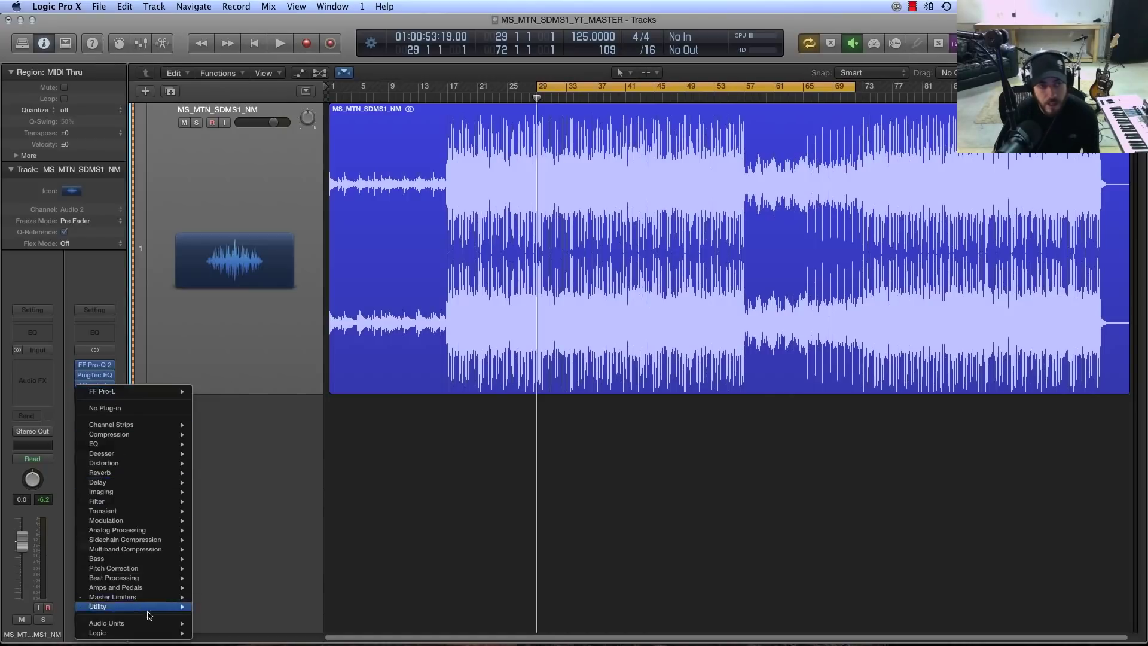
pyautogui.moveTo(149, 597)
pyautogui.moveTo(224, 596)
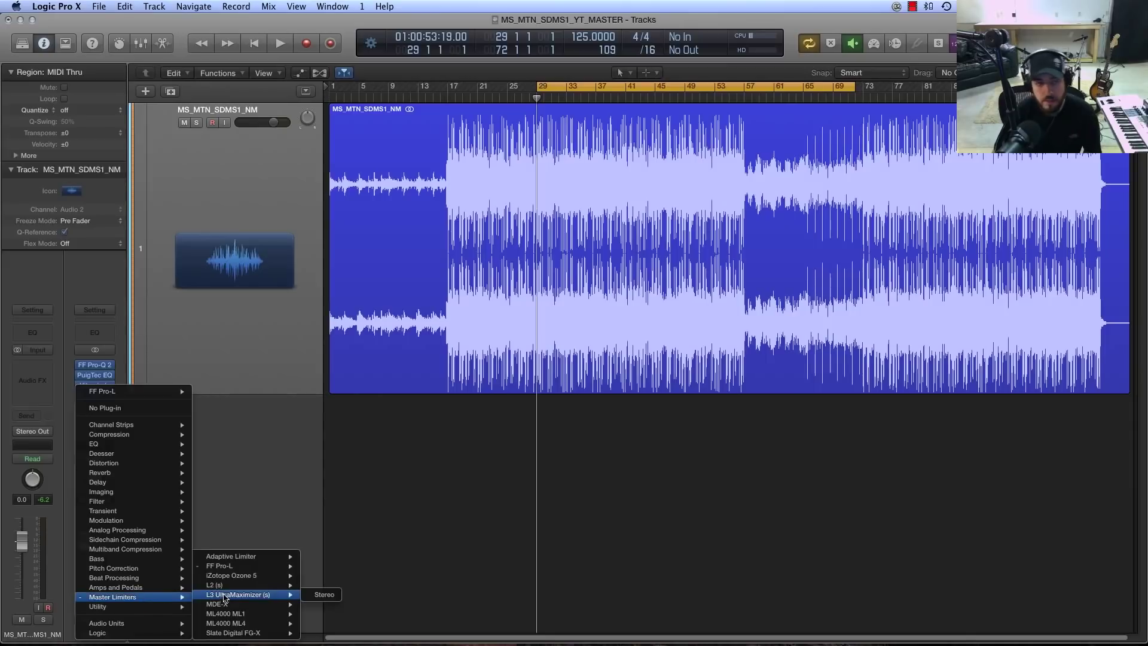
pyautogui.moveTo(242, 580)
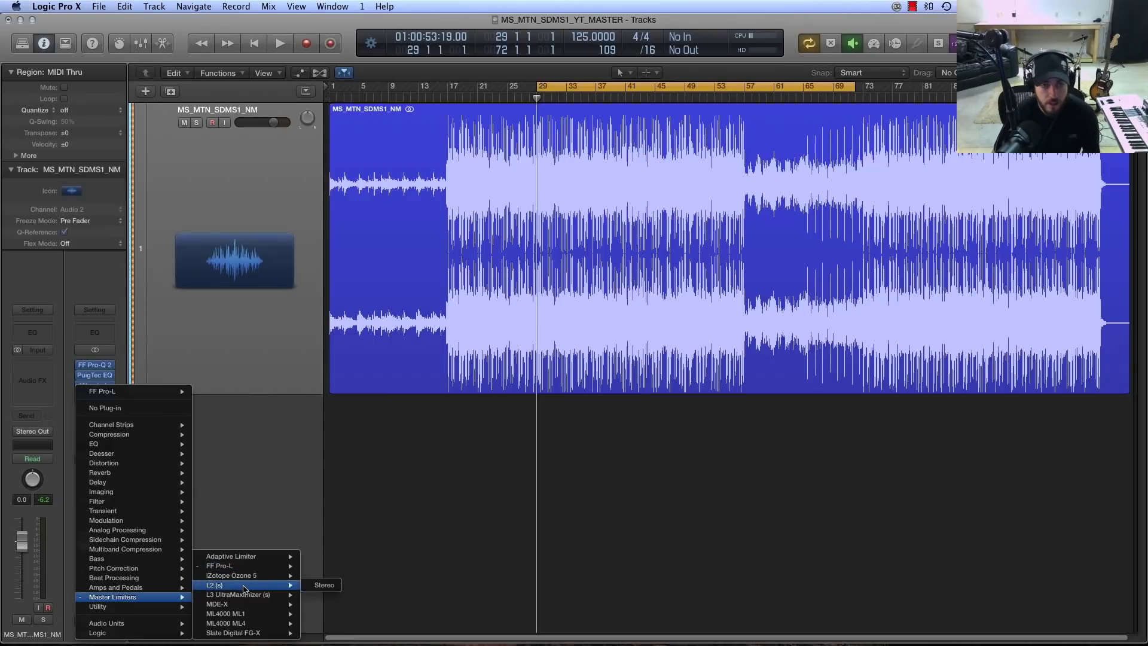
pyautogui.click(324, 586)
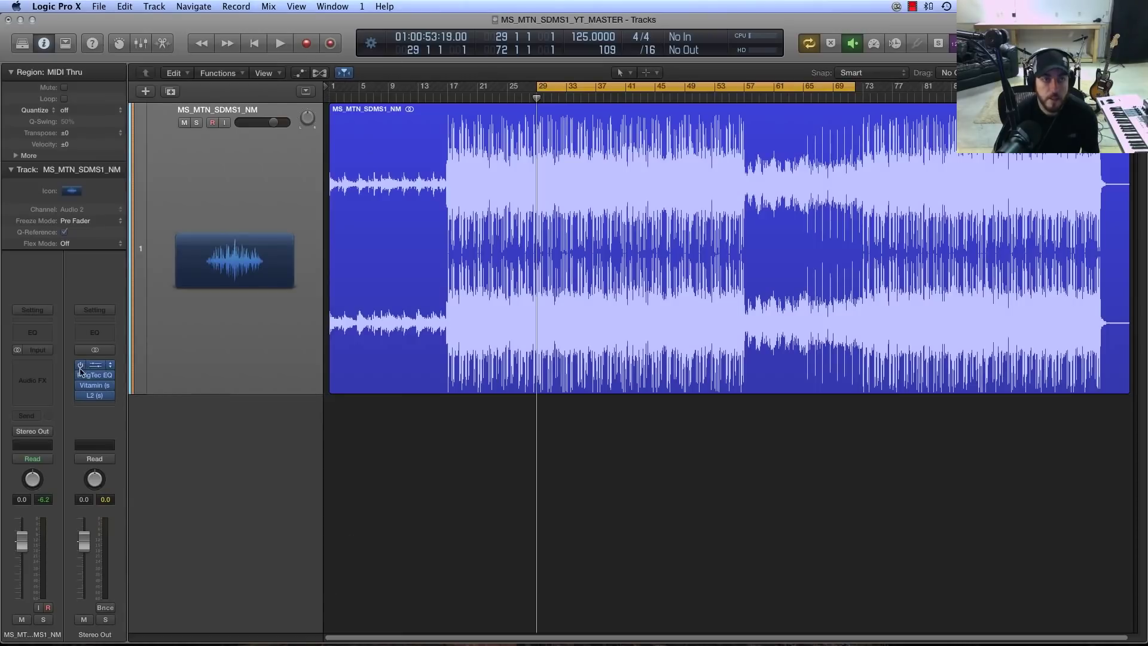
# - Open L2, set its output ceiling to -0.1 dB and lower its threshold to about -11 dB during playback
pyautogui.click(94, 395)
pyautogui.moveTo(148, 43); pyautogui.dragTo(646, 290)
pyautogui.moveTo(643, 396); pyautogui.dragTo(643, 397)
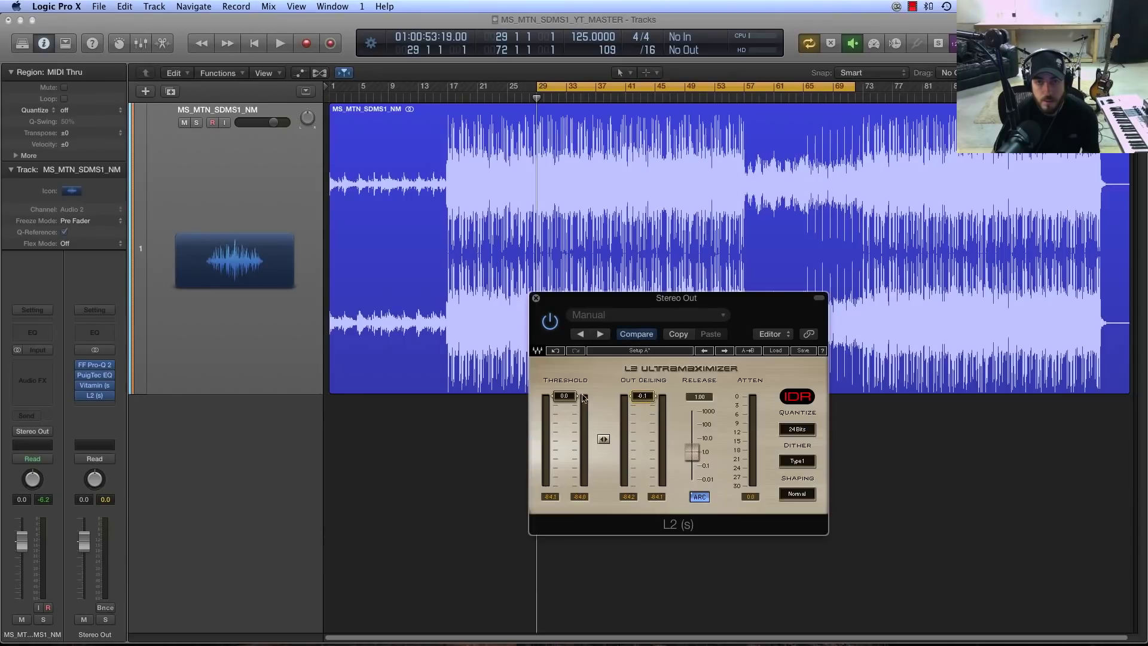
pyautogui.press('space')
pyautogui.moveTo(557, 402); pyautogui.dragTo(567, 432)
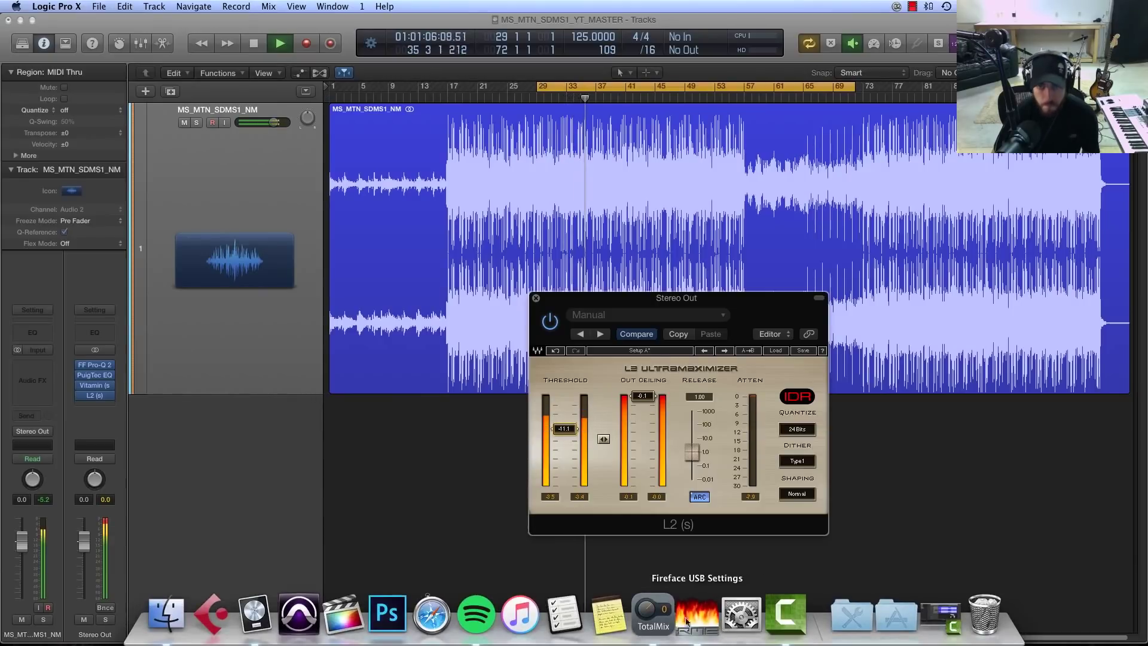
# - Check the L2-limited playback level in TotalMix FX, stop the song and close L2
pyautogui.click(610, 619)
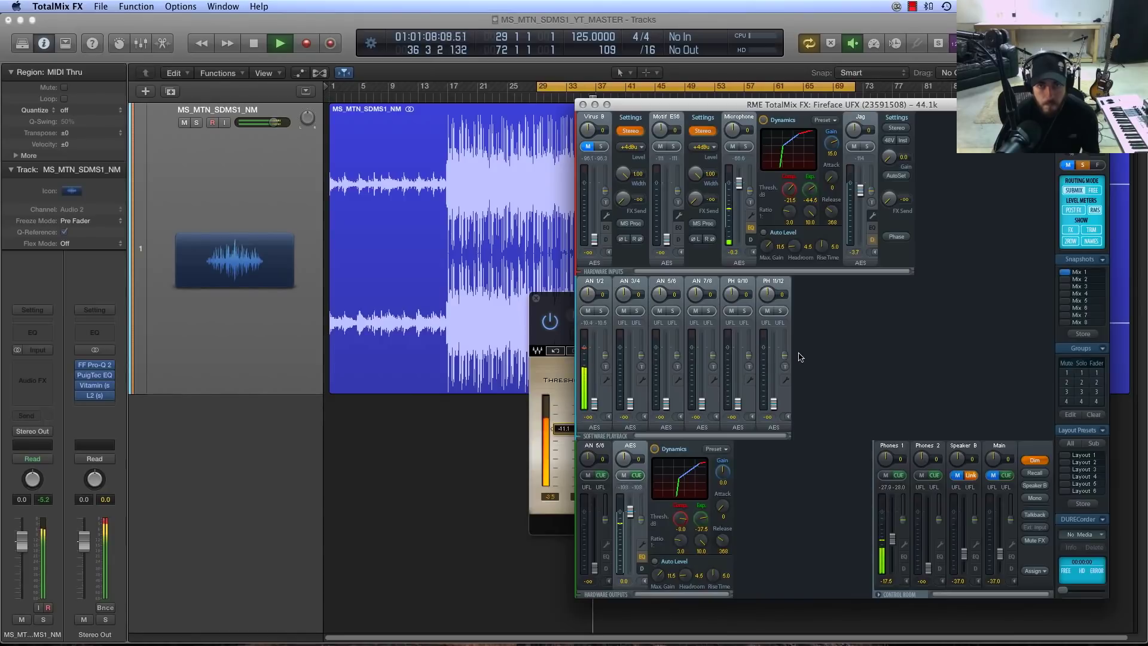
pyautogui.click(582, 105)
pyautogui.press('space')
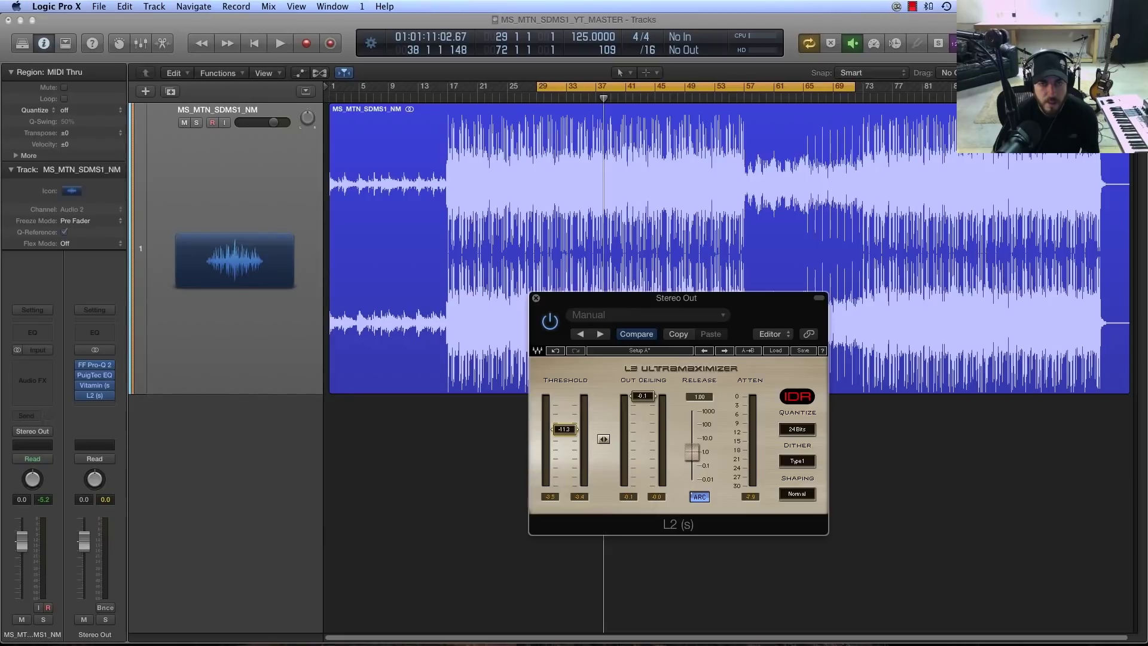
pyautogui.click(536, 297)
# - Replace L2 in the last Stereo Out insert with the stereo iZotope Ozone 5 plug-in
pyautogui.click(96, 395)
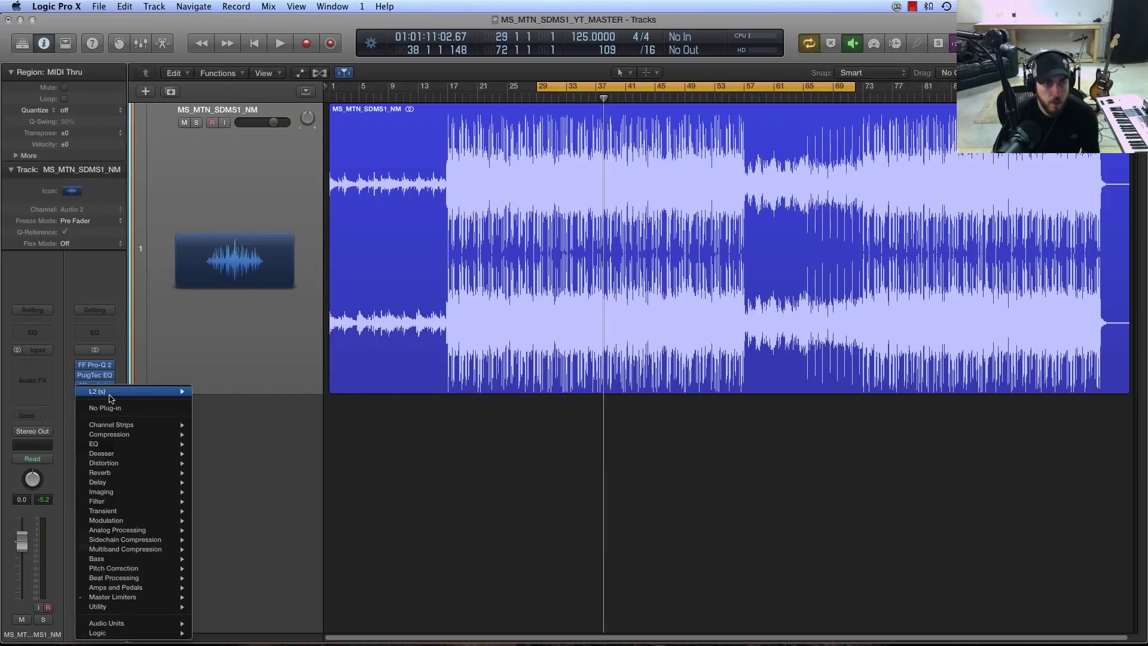
pyautogui.moveTo(258, 576)
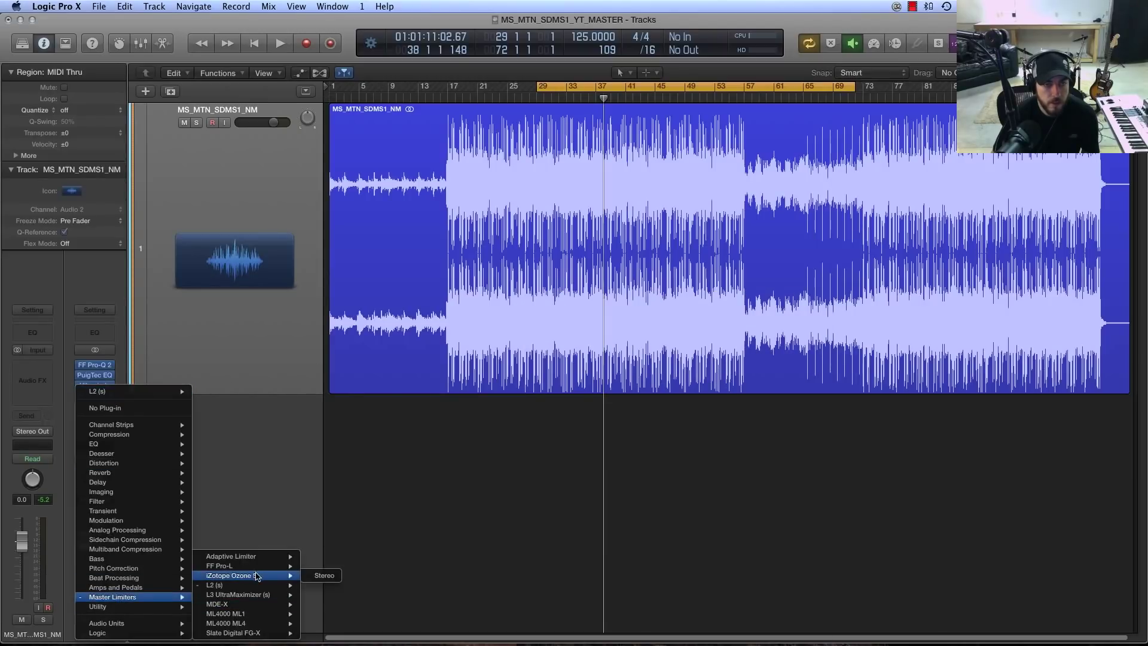
pyautogui.click(324, 575)
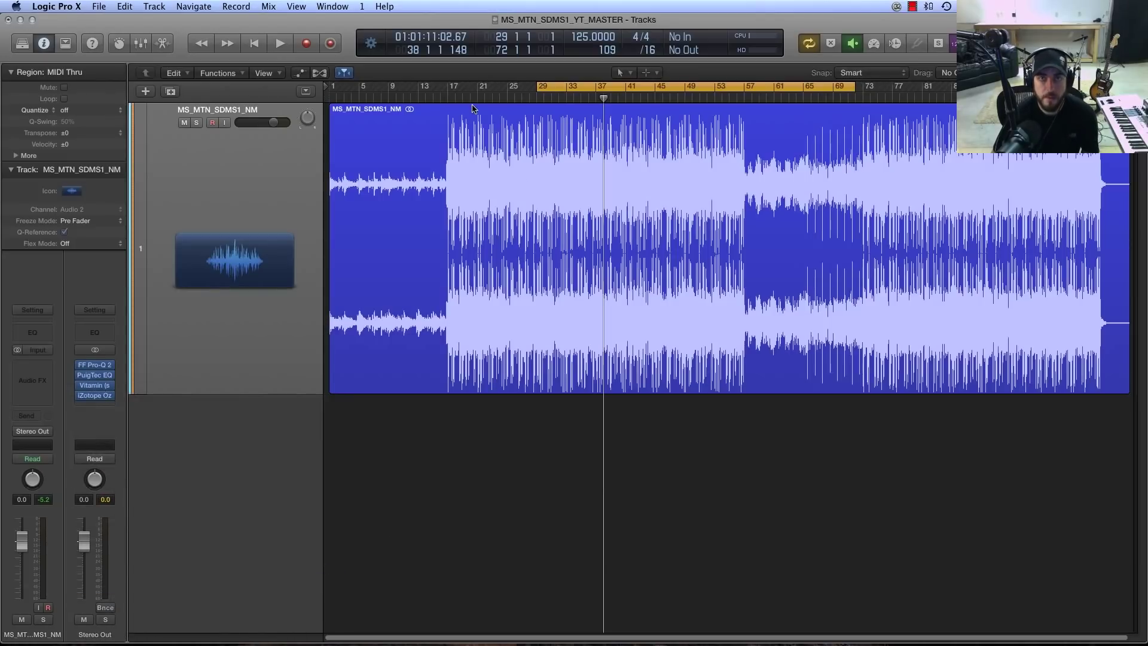
# - Open Ozone 5 over the waveform and show its Maximizer module, keeping the module enabled
pyautogui.moveTo(100, 400)
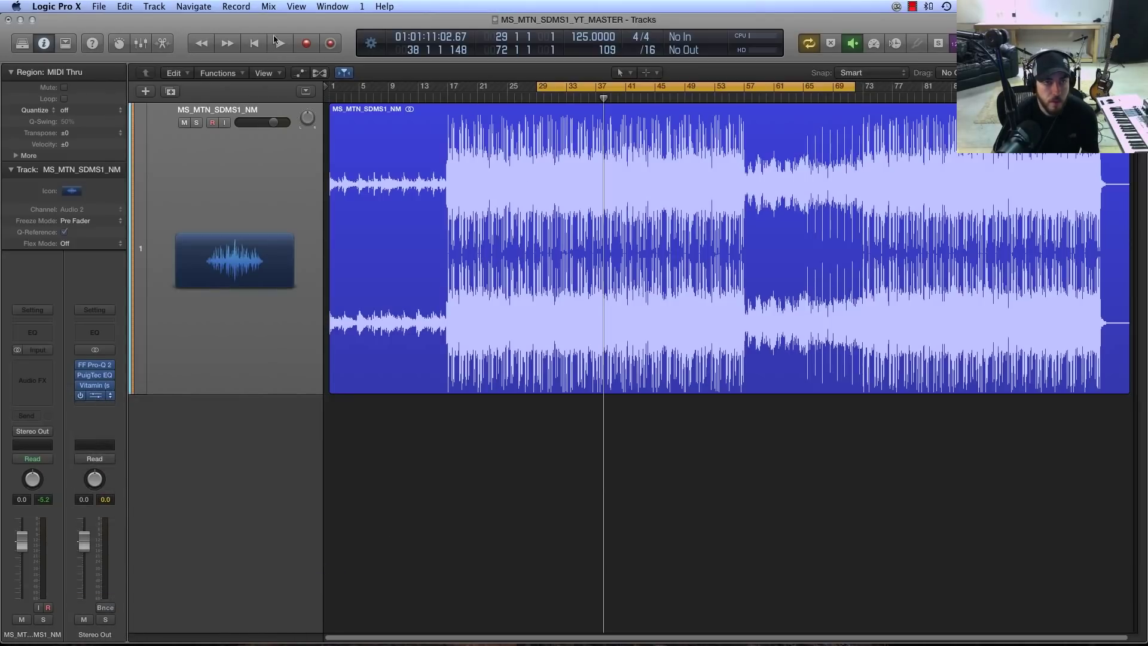
pyautogui.click(95, 395)
pyautogui.moveTo(300, 101); pyautogui.dragTo(601, 154)
pyautogui.click(655, 473)
pyautogui.click(672, 471)
pyautogui.click(673, 471)
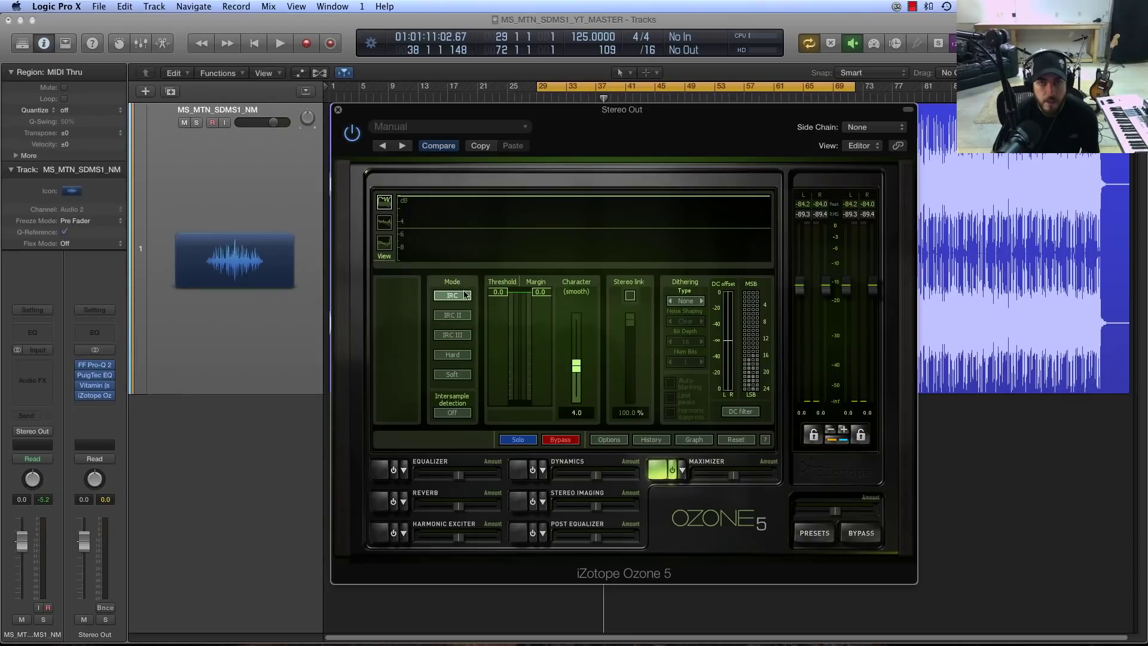
# - Set the Maximizer to IRC III mode with a -0.1 dB margin and a -9.7 dB threshold during playback
pyautogui.click(454, 334)
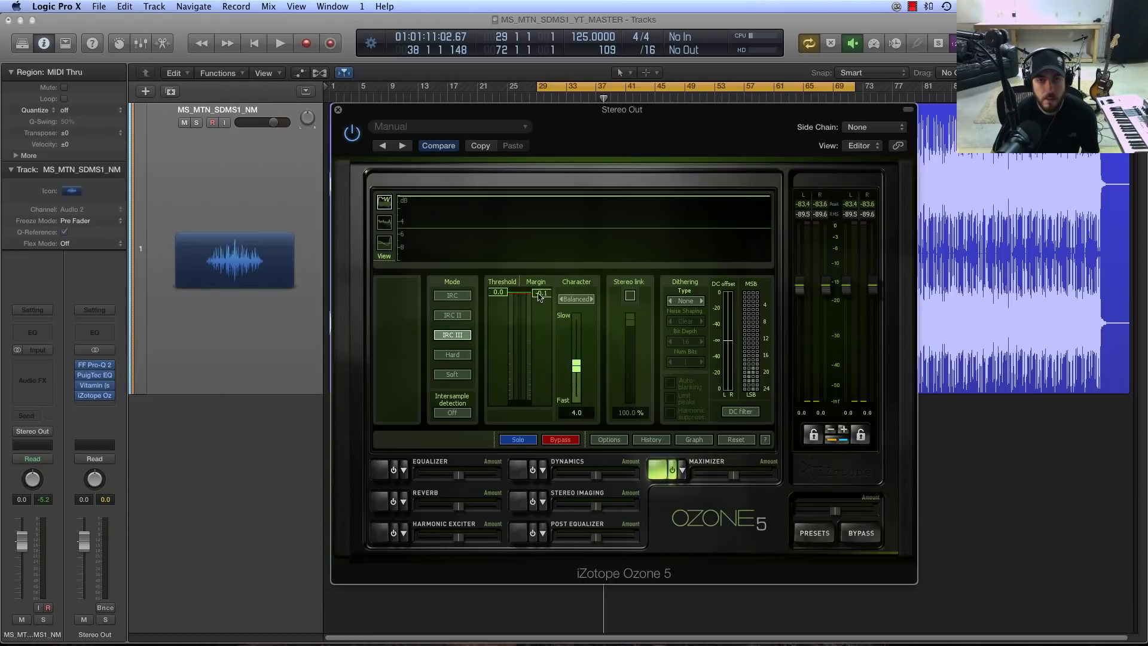
pyautogui.press('space')
pyautogui.moveTo(529, 299); pyautogui.dragTo(496, 374)
# - Check the Ozone-limited output level in TotalMix FX, stop the song and return to the Ozone 5 window
pyautogui.moveTo(697, 627)
pyautogui.click(659, 618)
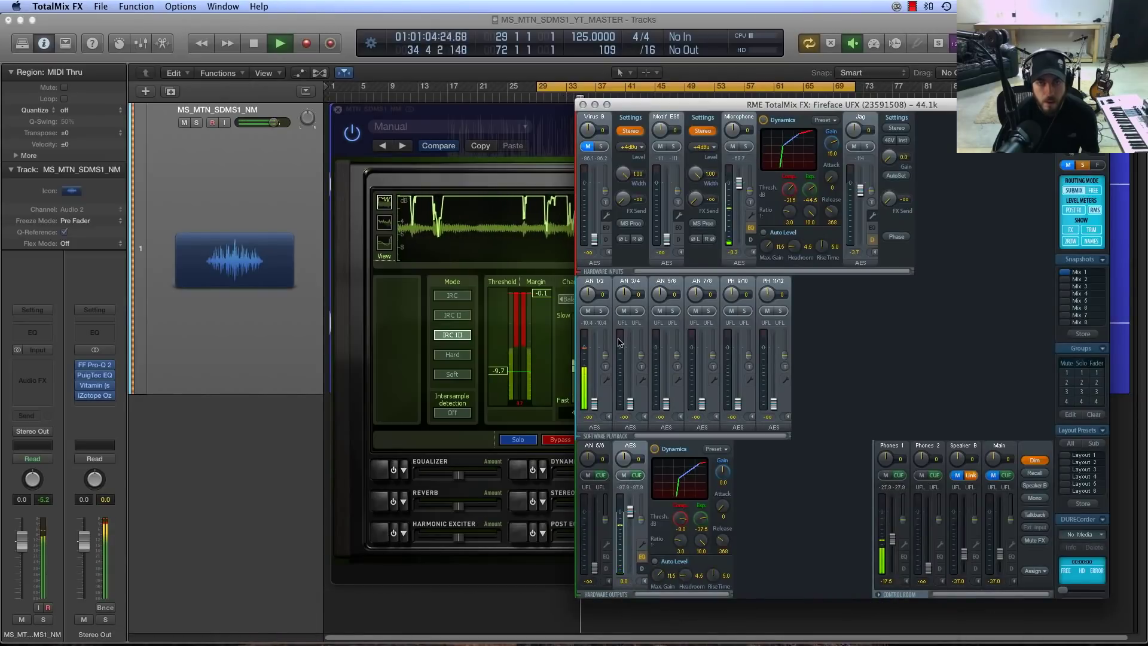
pyautogui.click(558, 322)
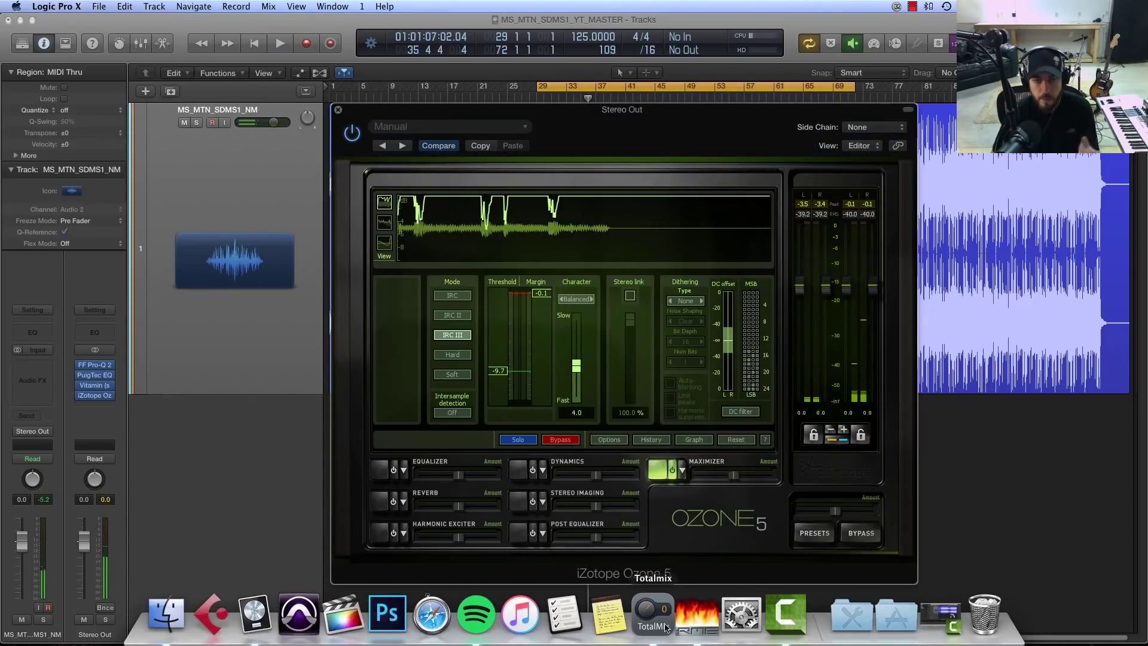
pyautogui.click(657, 618)
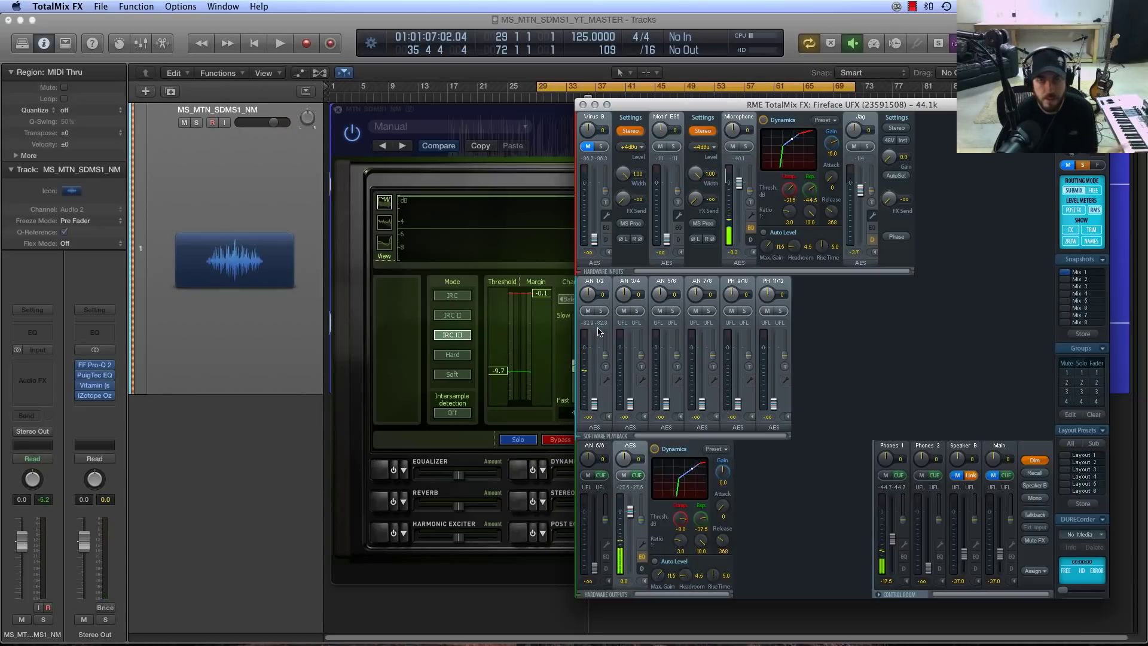
pyautogui.press('super+Tab')
pyautogui.press('super+Tab')
pyautogui.click(583, 104)
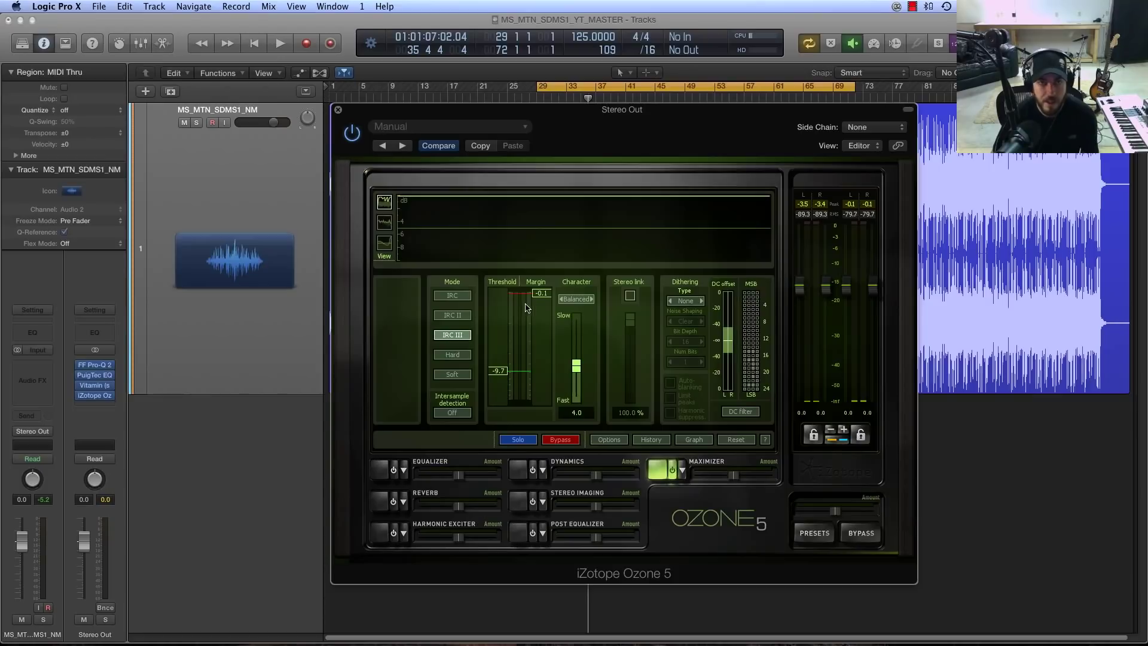
# - Play the song again and lower the Maximizer's threshold to -9.9 dB
pyautogui.press('space')
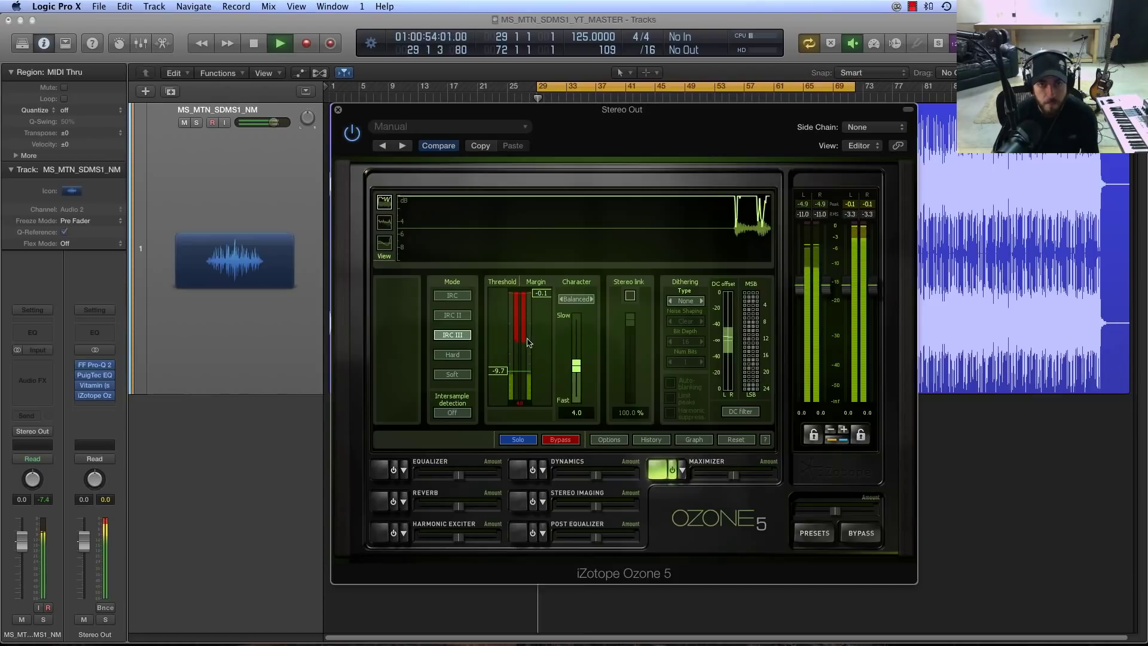
pyautogui.moveTo(499, 371); pyautogui.dragTo(499, 374)
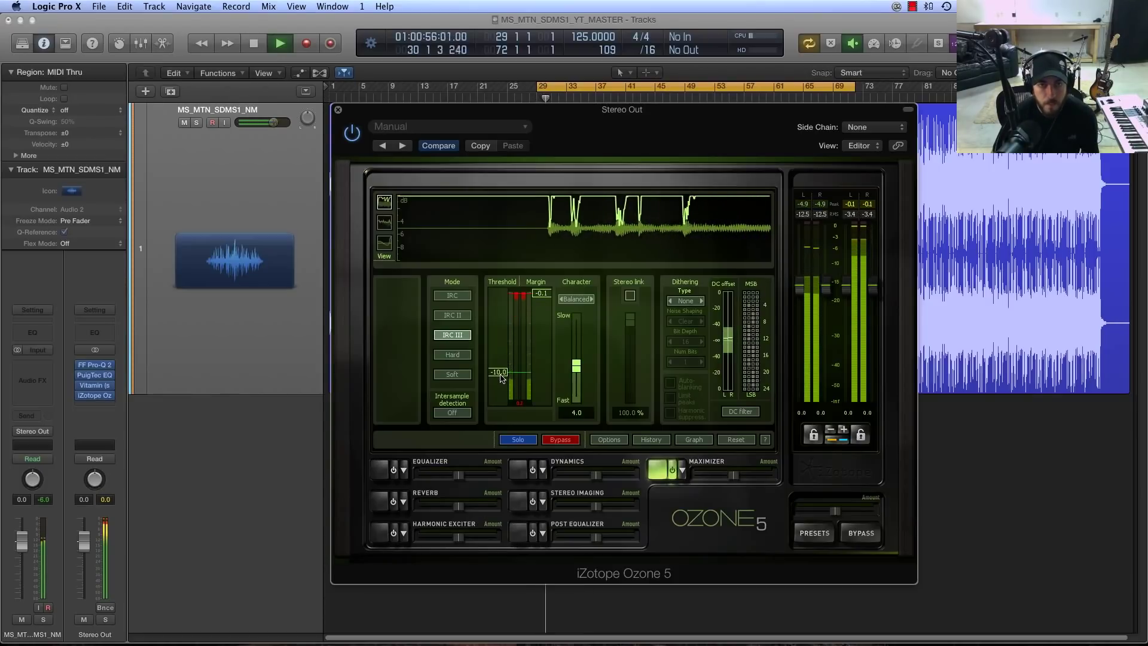
pyautogui.press('space')
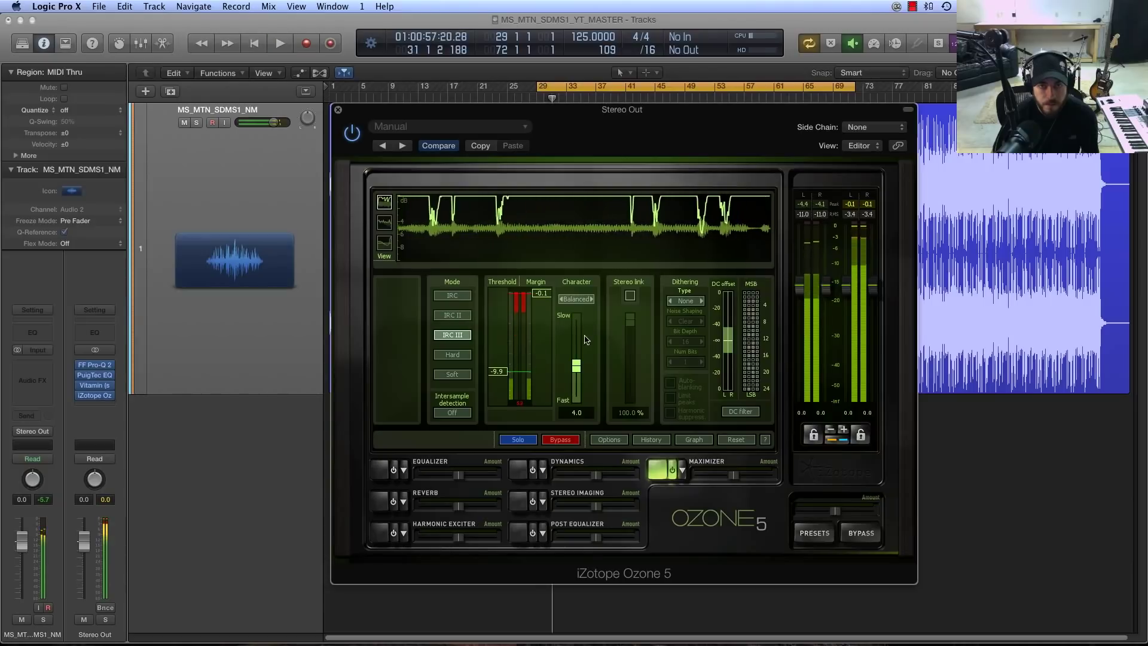
# - Set the Maximizer's character to Clipping with a speed of 1.5 and play the song
pyautogui.click(588, 300)
pyautogui.click(587, 299)
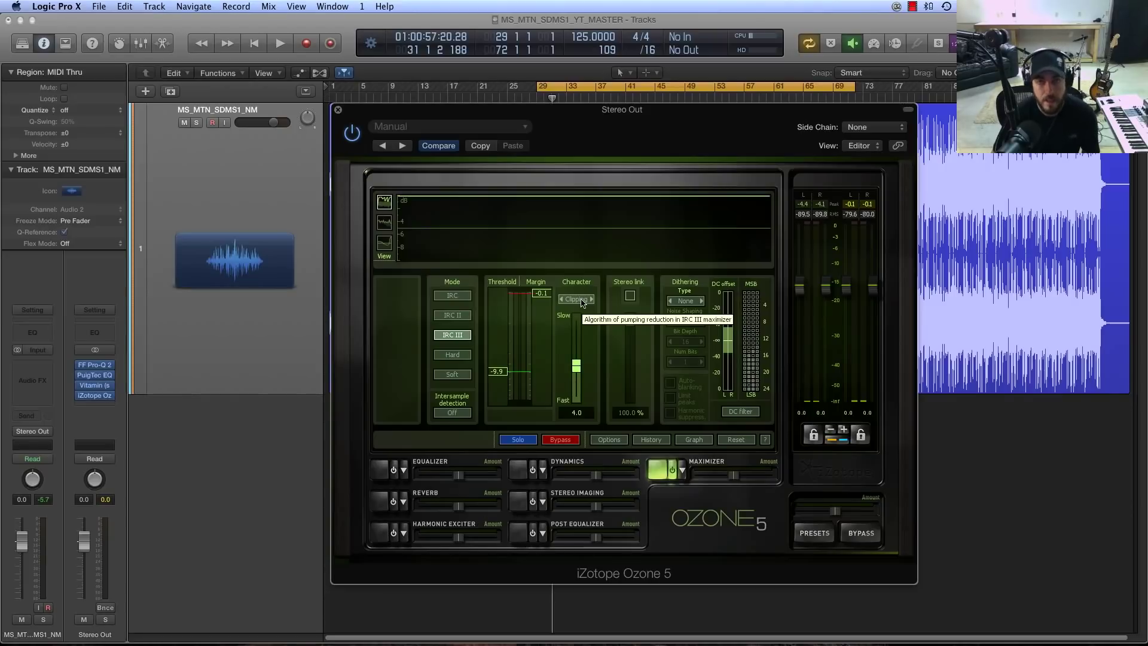
pyautogui.moveTo(577, 373); pyautogui.dragTo(577, 388)
pyautogui.press('space')
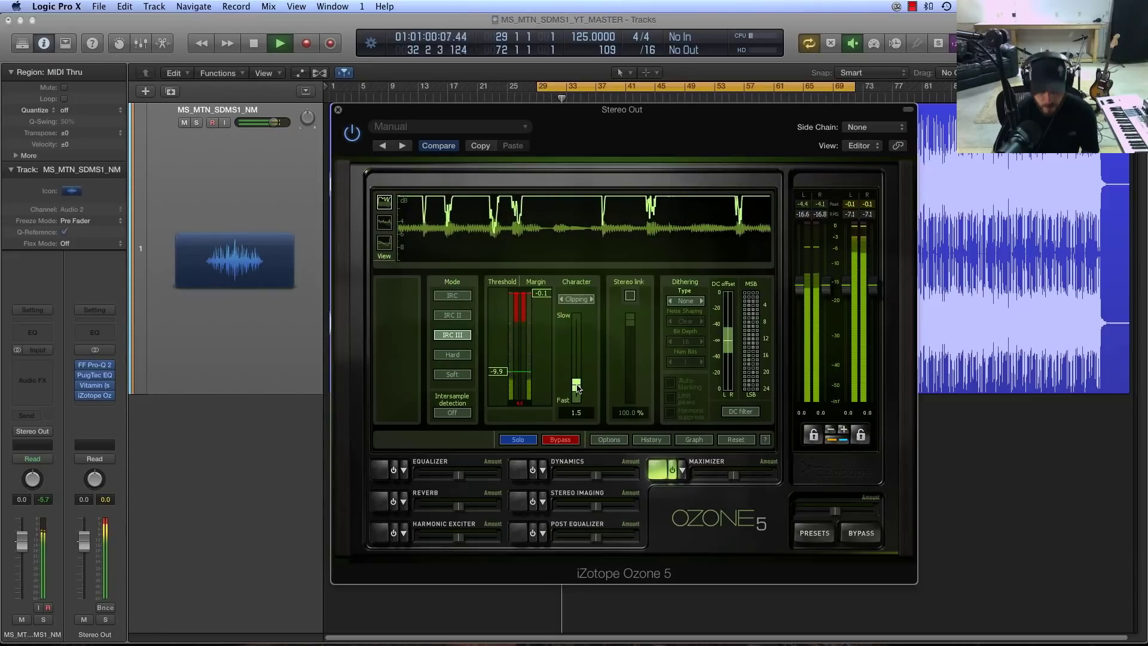
# - Check the output levels in TotalMix FX again and return to Logic Pro X
pyautogui.moveTo(701, 626)
pyautogui.click(653, 613)
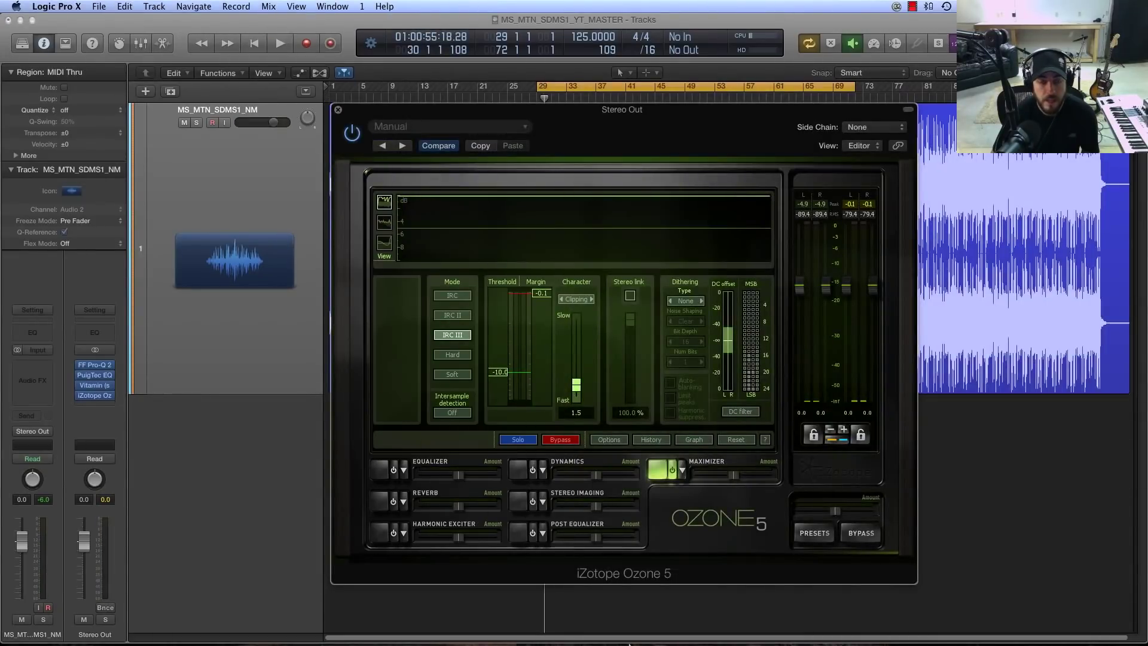
pyautogui.click(653, 614)
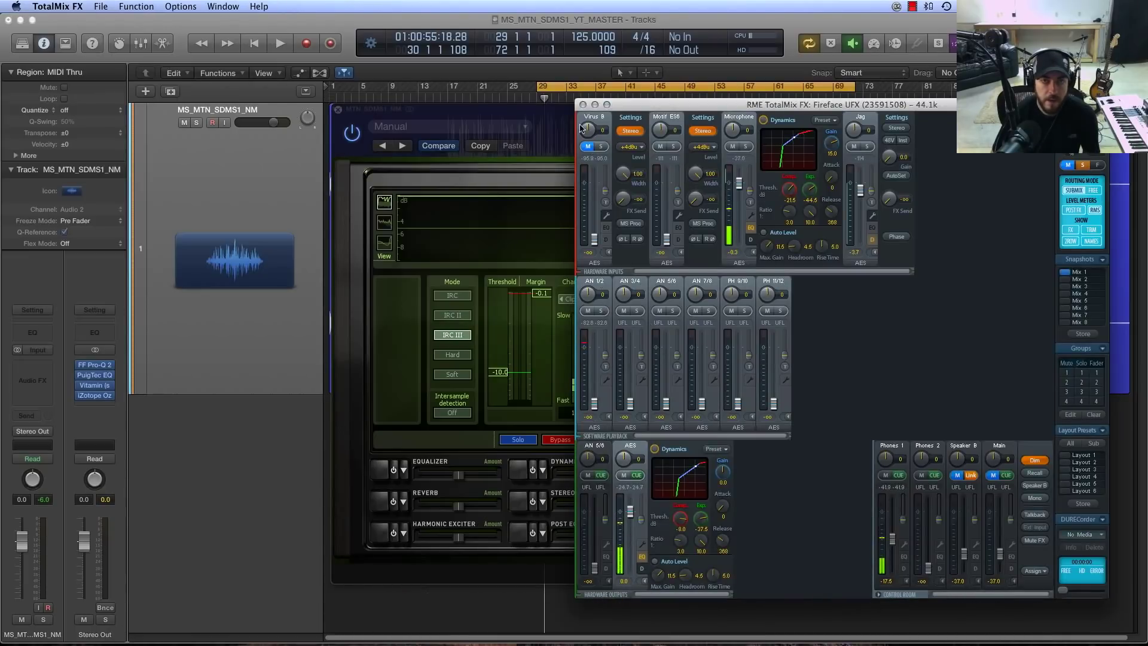
pyautogui.click(263, 272)
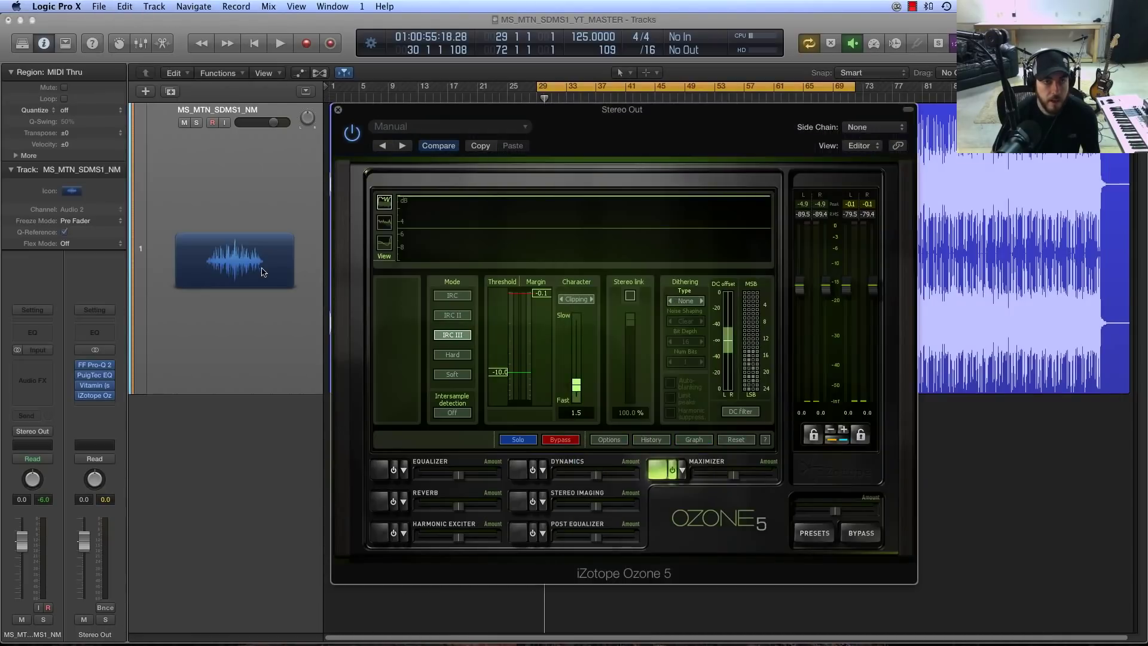
# - Insert Logic's stereo Level Meter before Pro-Q 2 on the Stereo Out channel and set its level display to RMS
pyautogui.click(110, 362)
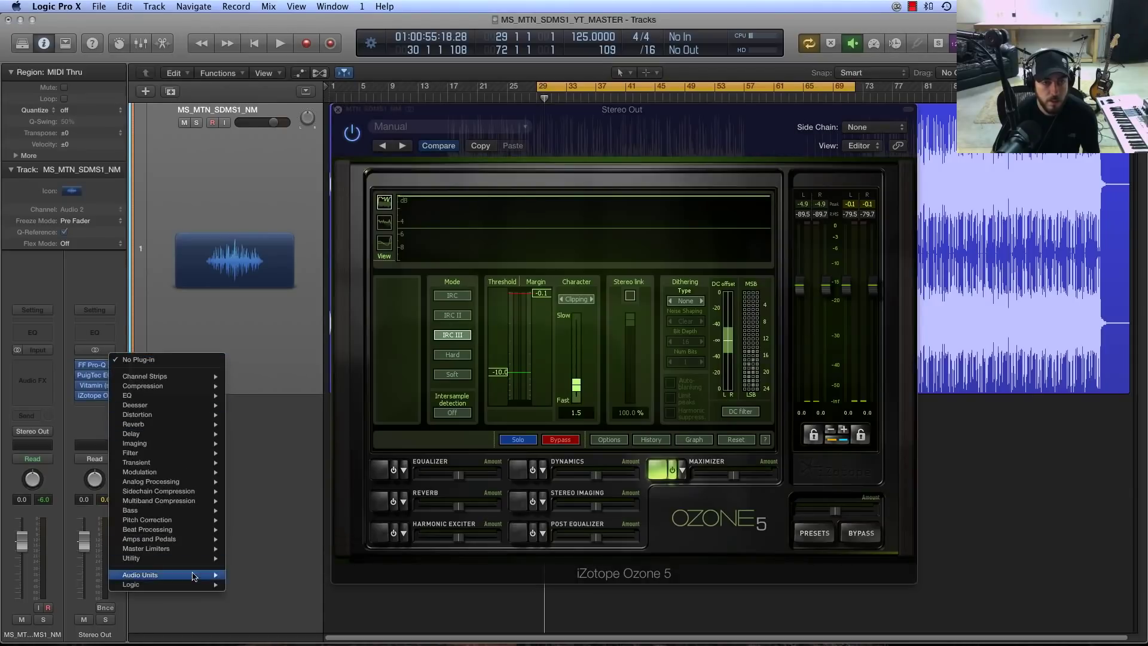
pyautogui.moveTo(189, 551)
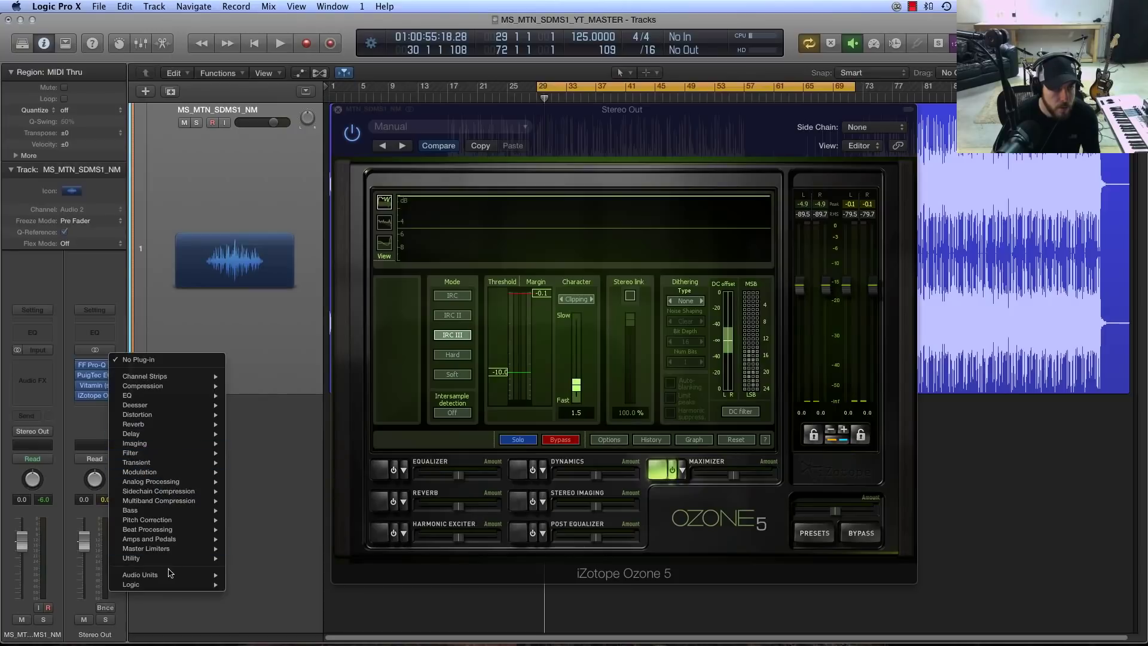
pyautogui.moveTo(168, 585)
pyautogui.moveTo(252, 585)
pyautogui.moveTo(362, 594)
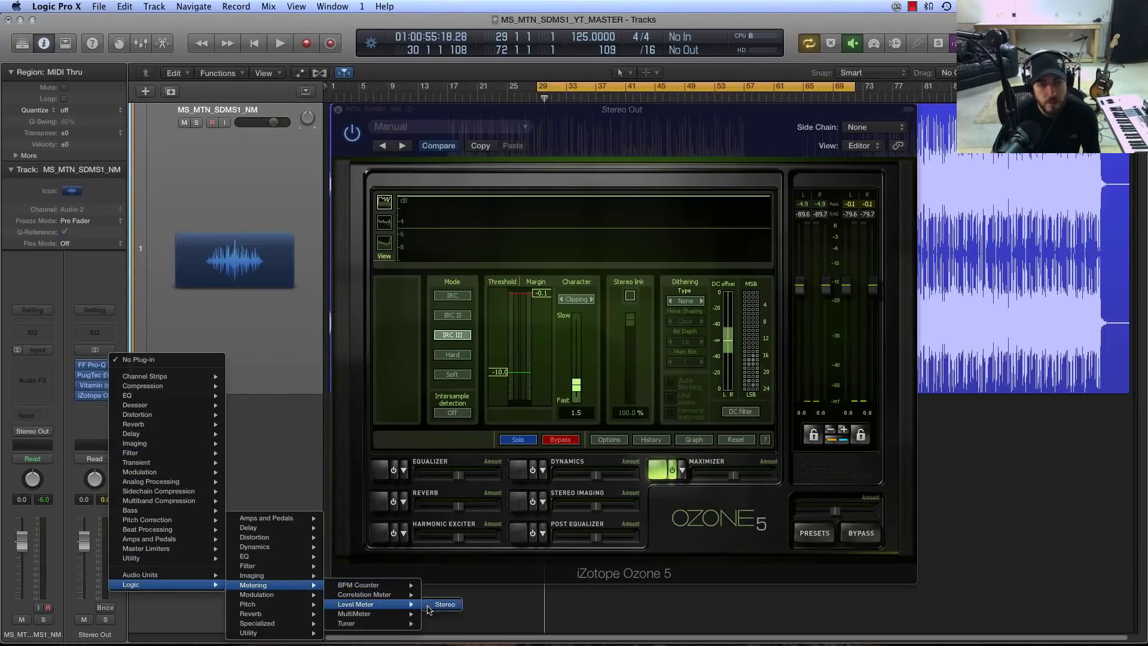
pyautogui.click(428, 605)
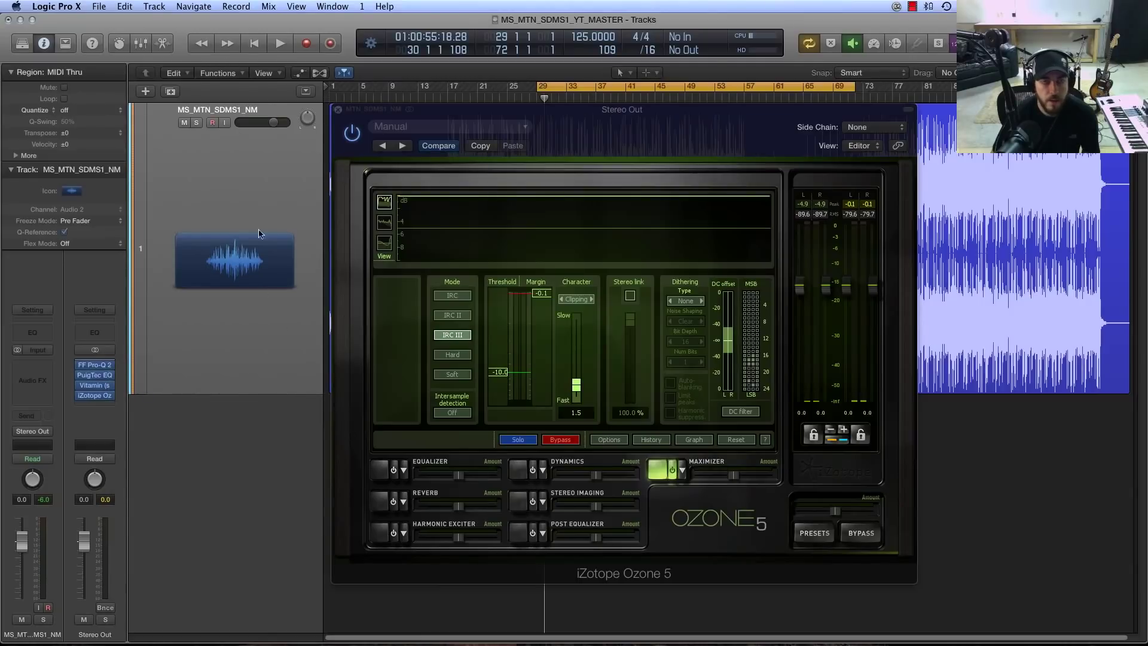
pyautogui.moveTo(153, 54); pyautogui.dragTo(607, 274)
pyautogui.click(535, 324)
pyautogui.click(514, 346)
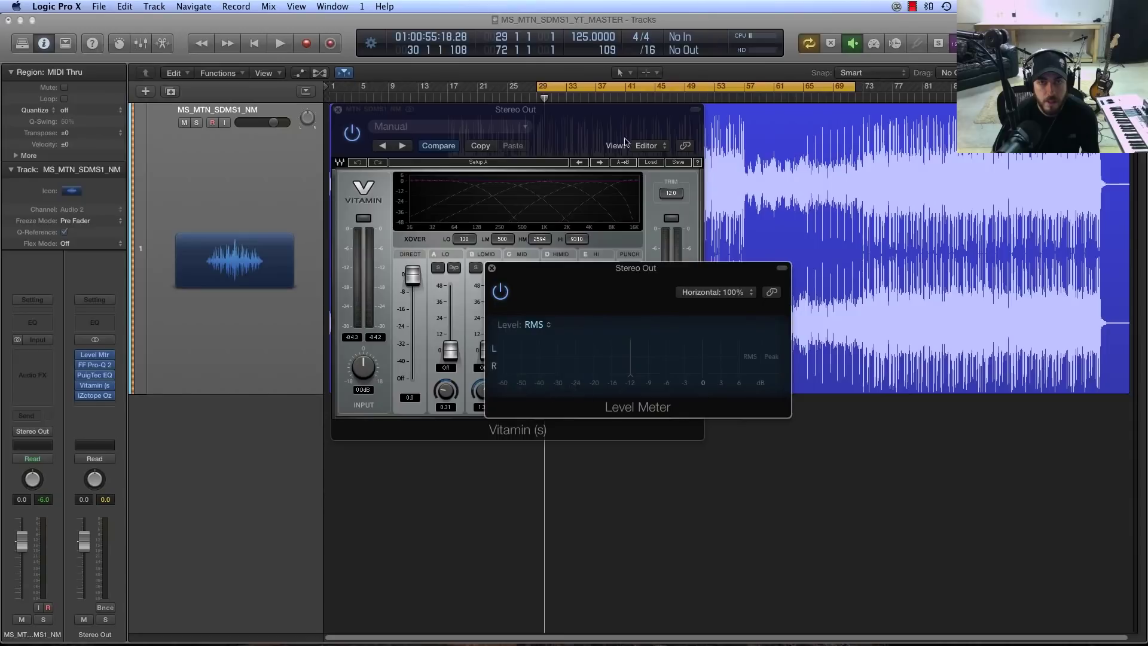
# - Play the song briefly to read its RMS and peak levels on the Level Meter, stop and close the meter window
pyautogui.press('space')
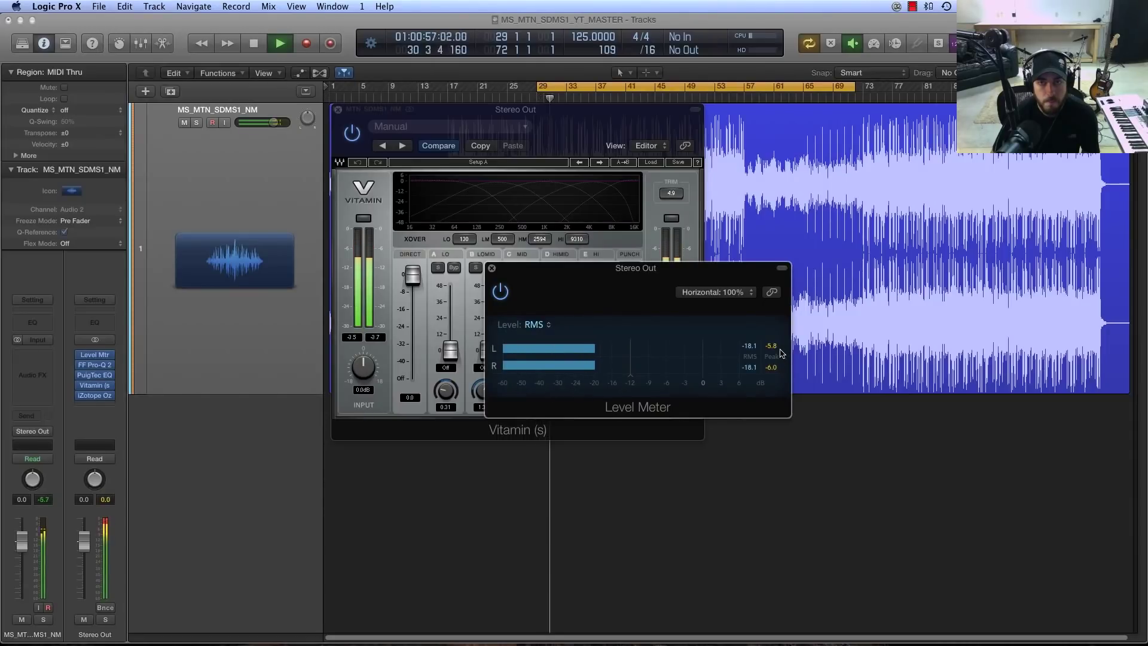
pyautogui.press('space')
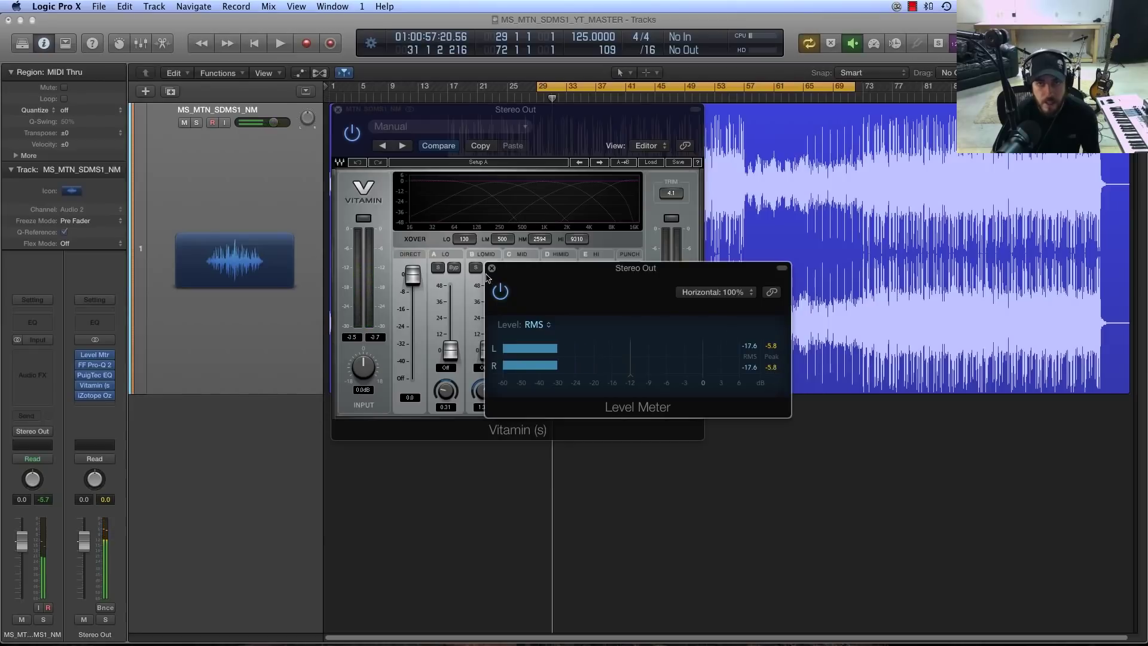
pyautogui.click(491, 270)
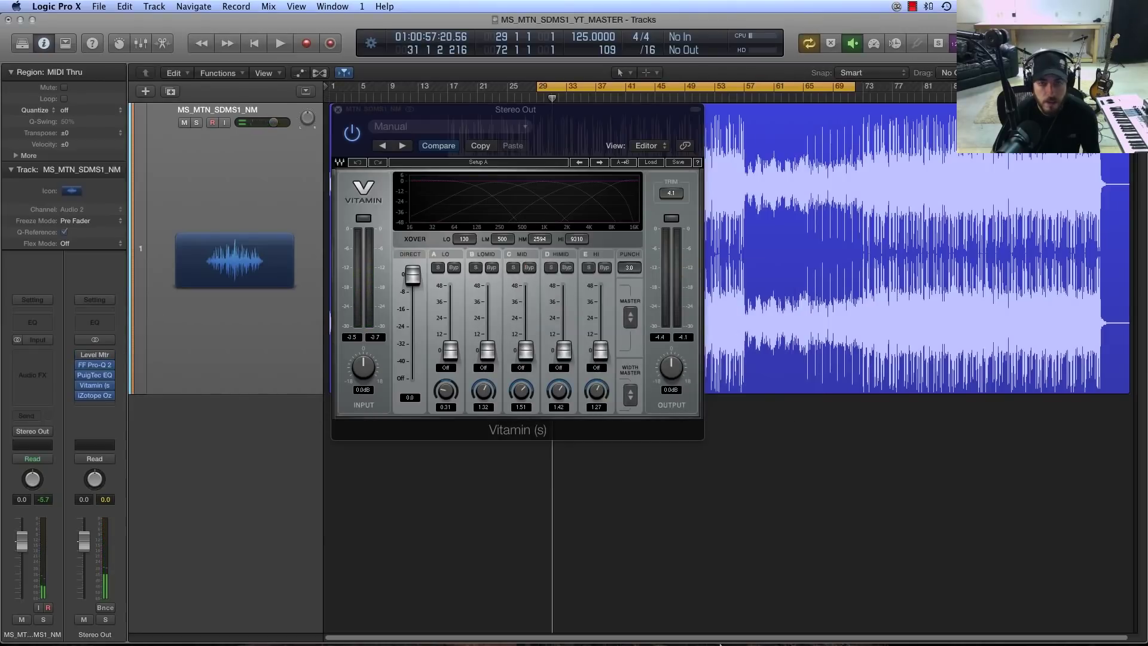
# - Check the levels in TotalMix FX, return to Logic Pro X and clear the Vitamin window from the arrangement
pyautogui.moveTo(707, 631)
pyautogui.click(653, 616)
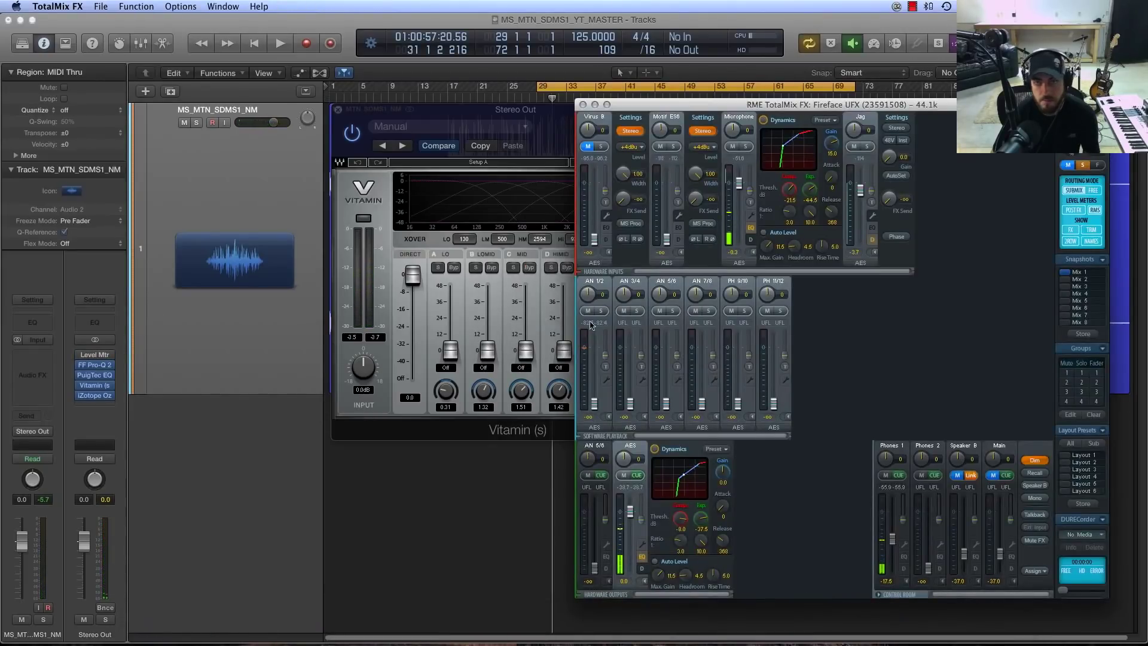
pyautogui.click(582, 104)
pyautogui.moveTo(415, 115); pyautogui.dragTo(442, 230)
pyautogui.click(409, 224)
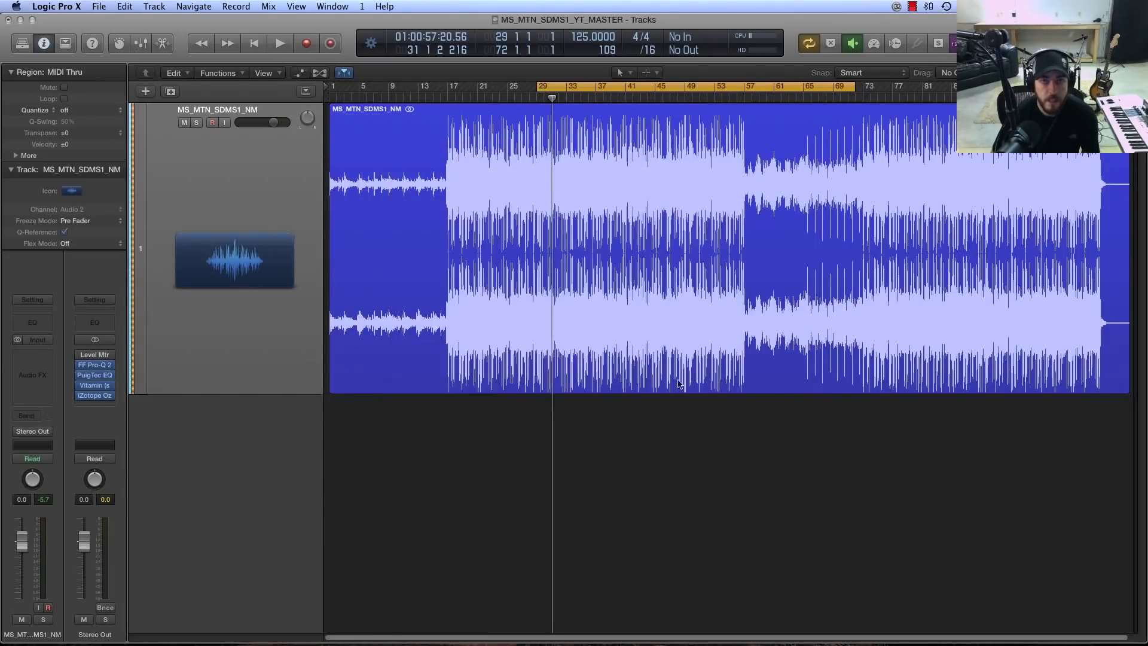
# - Play the song from just before the breakdown, check its output level in TotalMix FX and stop playback in Logic Pro X
pyautogui.press('space')
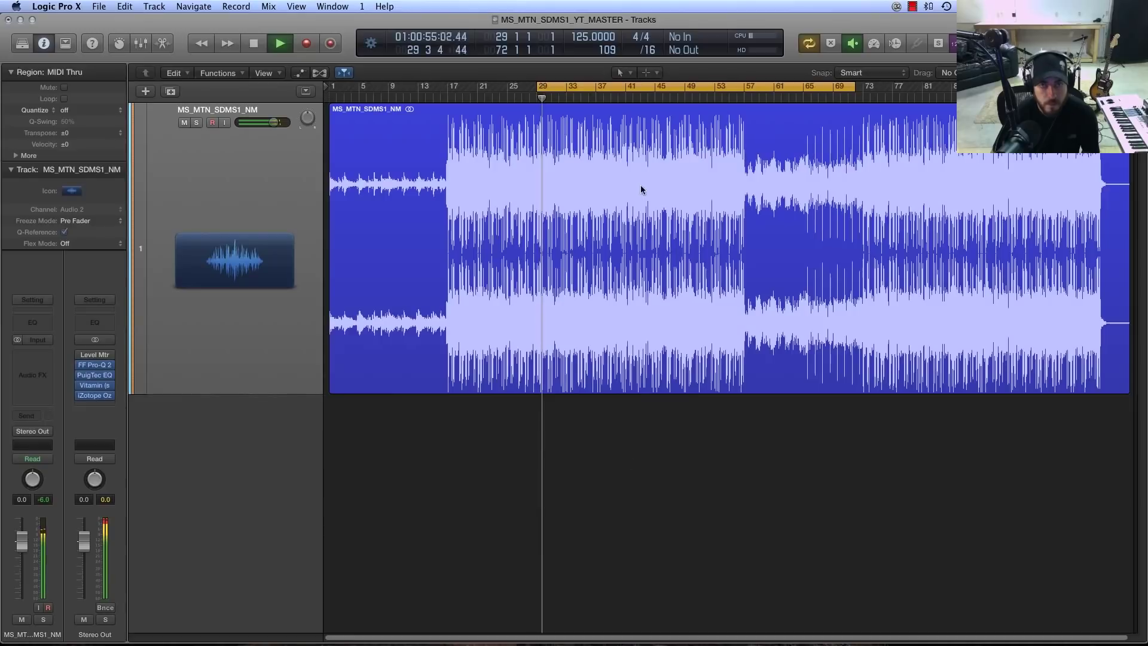
pyautogui.click(711, 101)
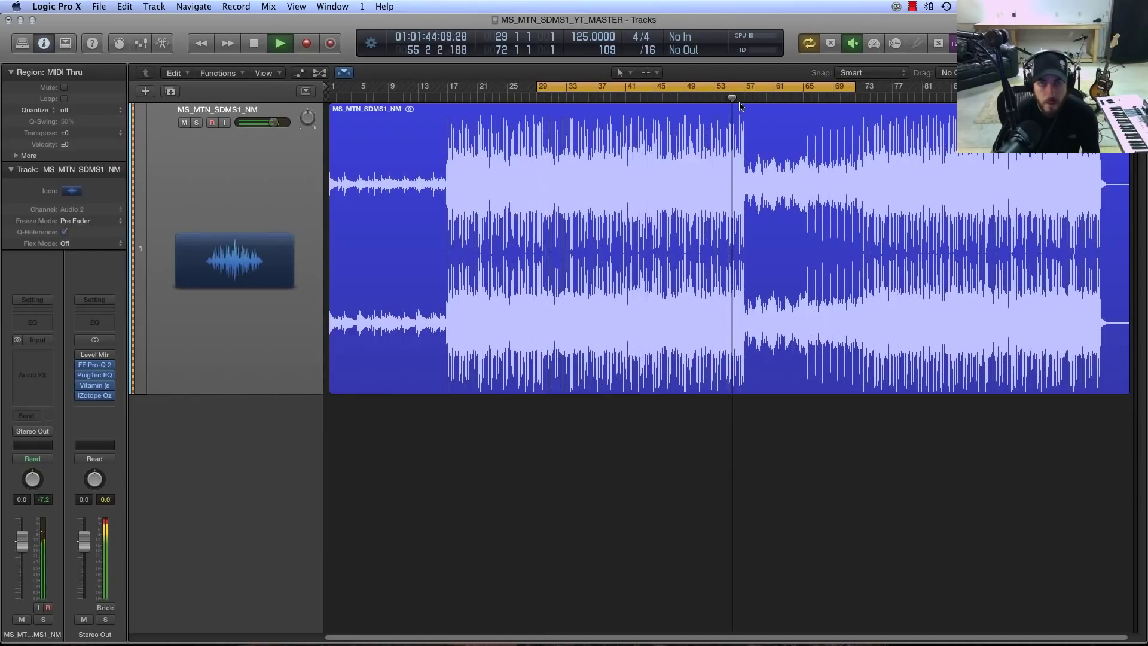
pyautogui.click(676, 101)
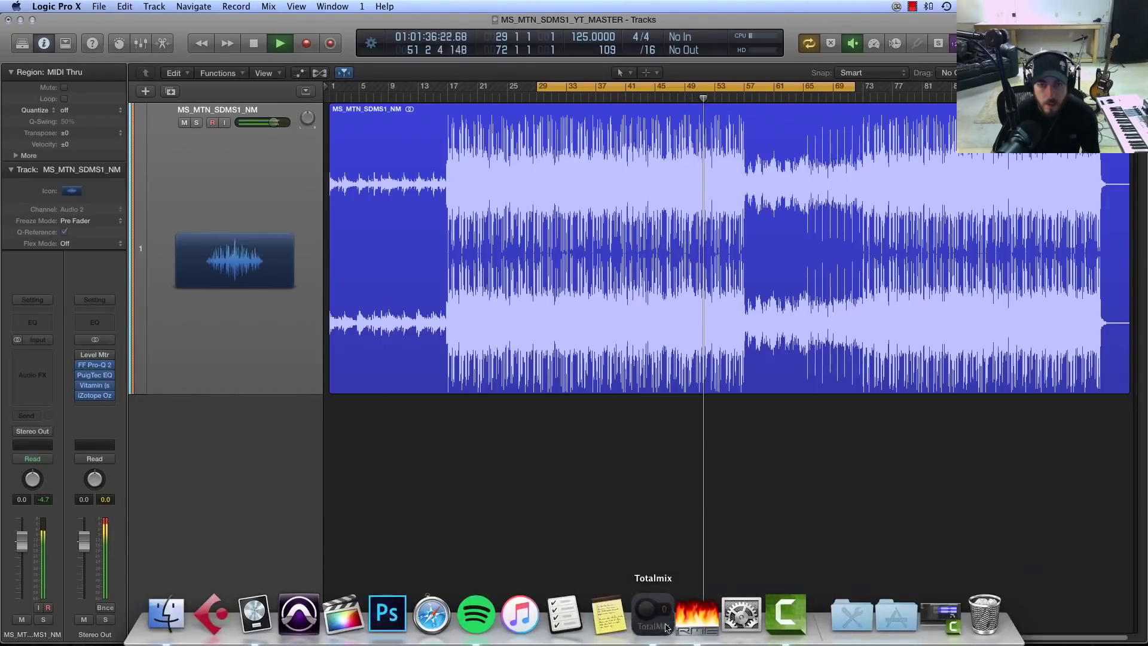
pyautogui.click(652, 616)
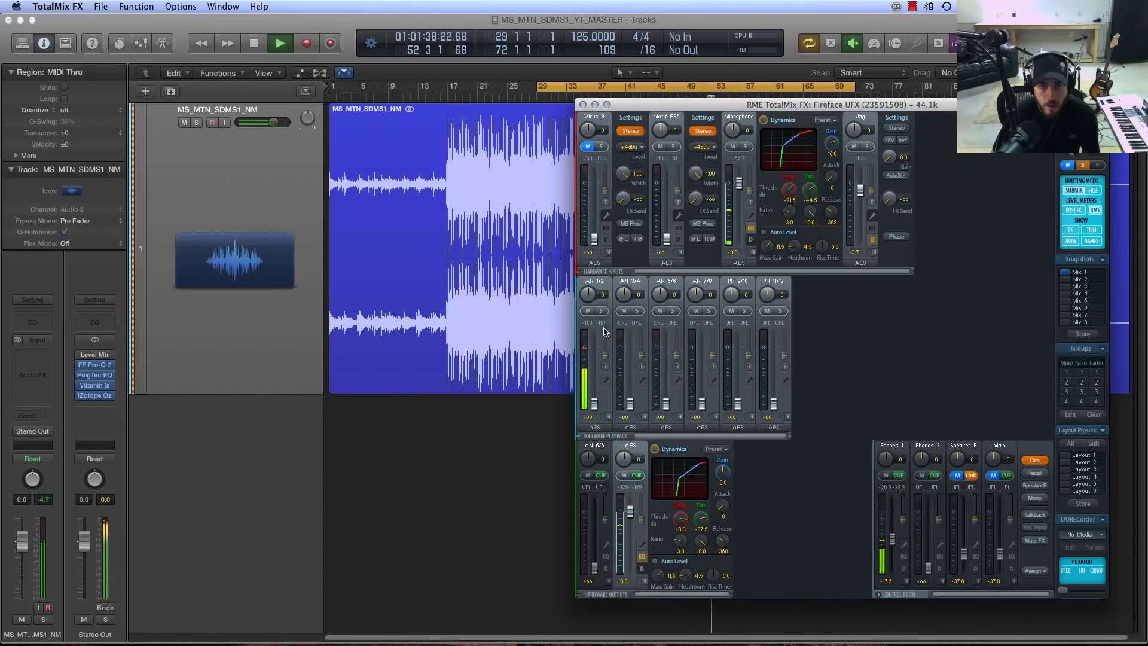
pyautogui.click(583, 105)
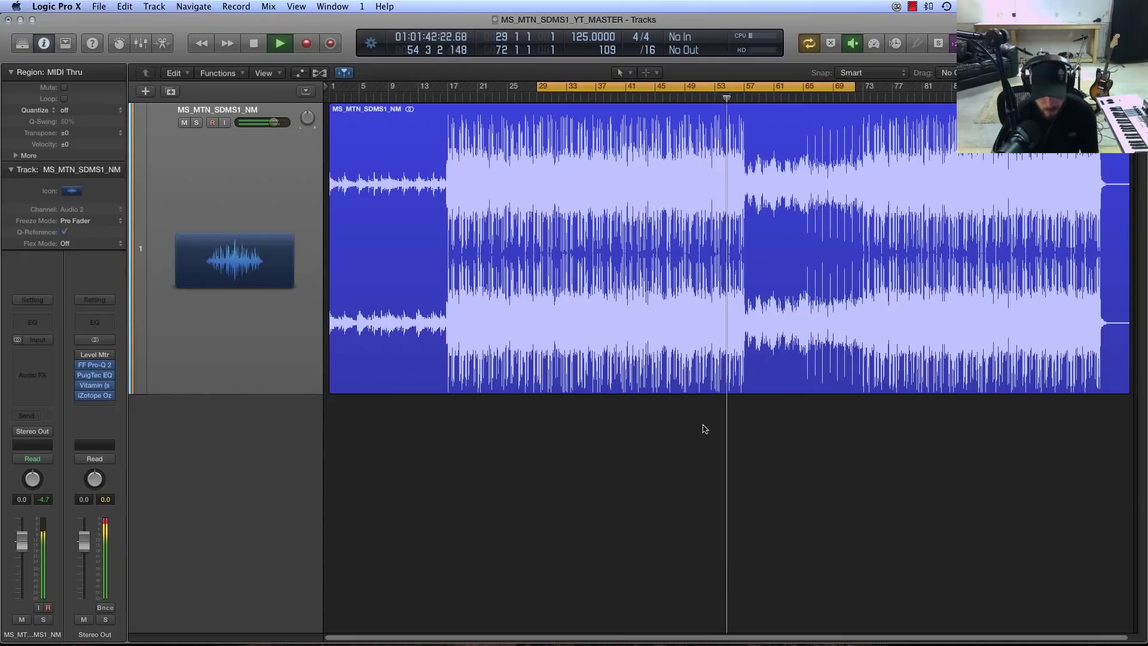
pyautogui.press('space')
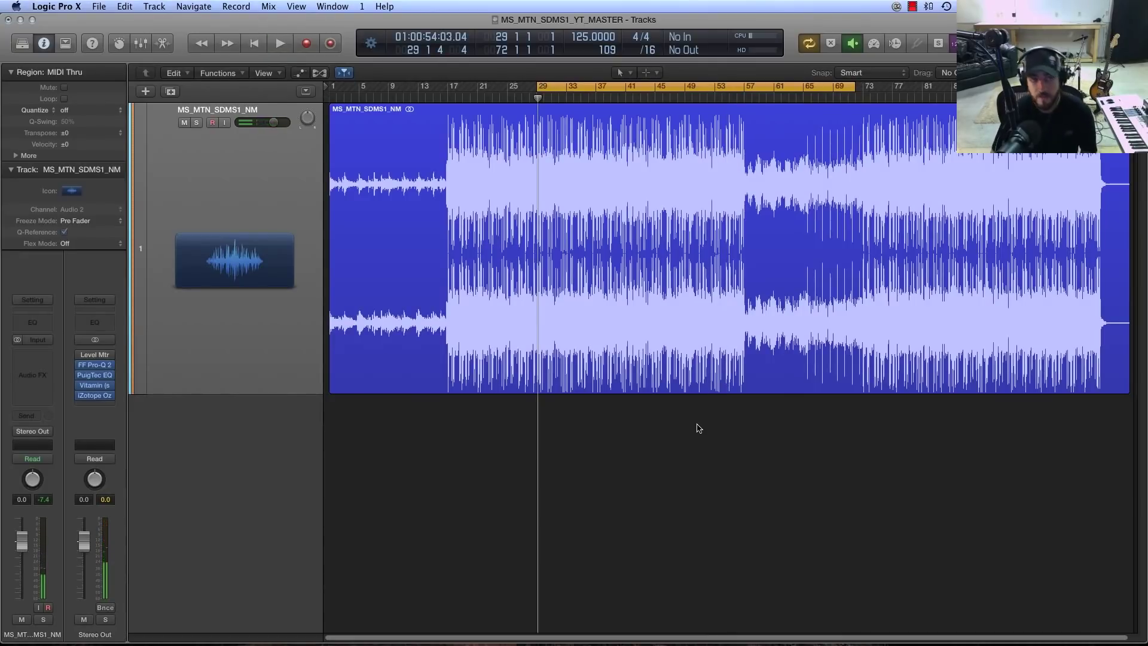